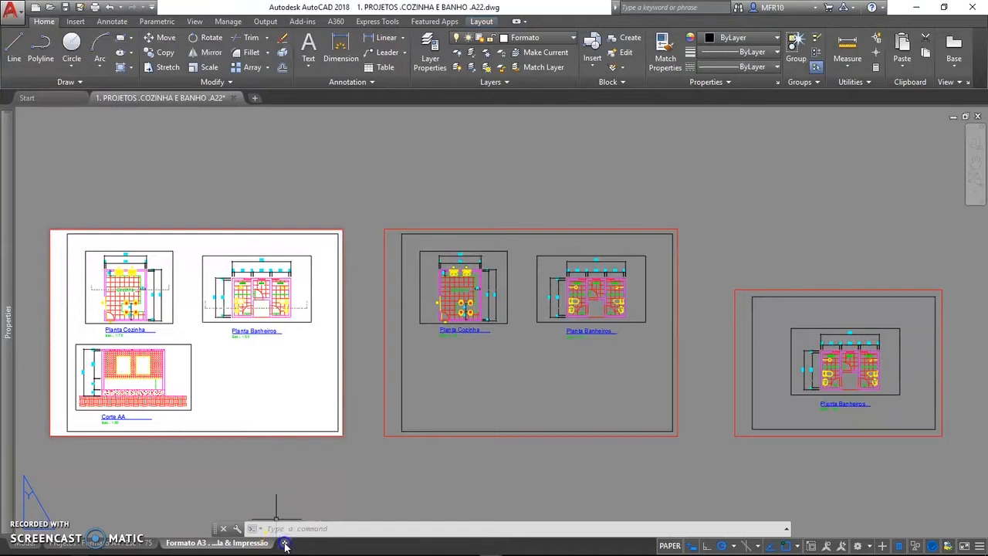
- Create a new layout, open it and rename it EXERCÍCIO 1
left_click(285, 543)
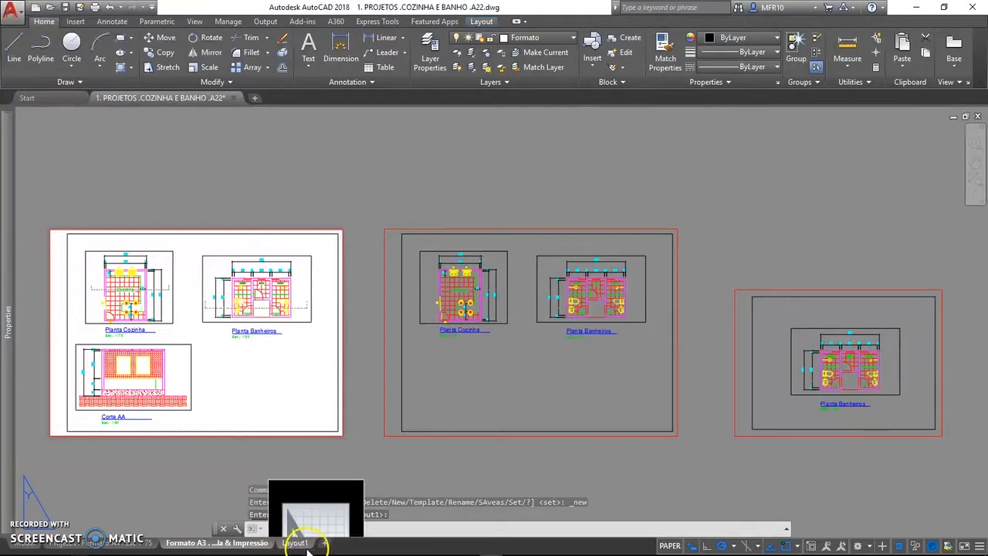
left_click(300, 543)
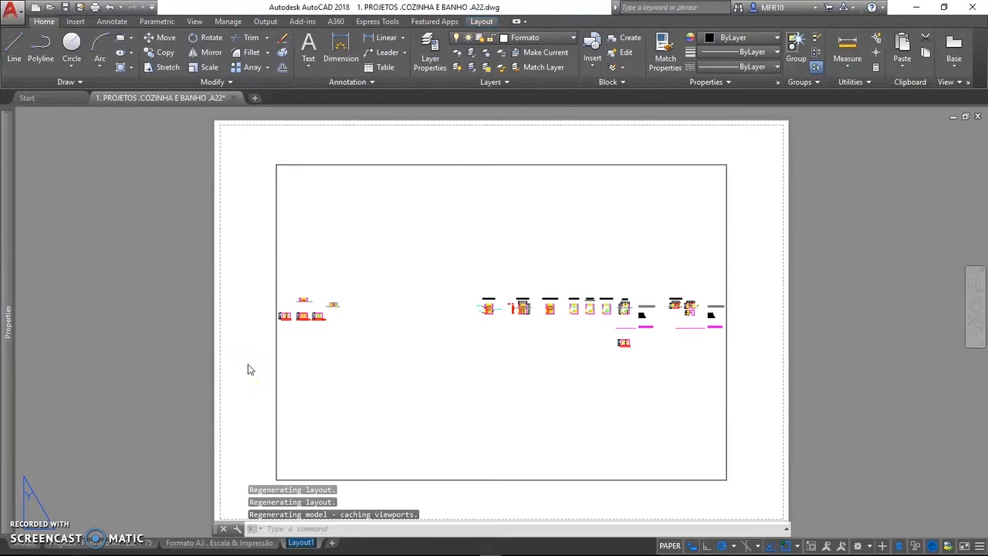
type("EXER")
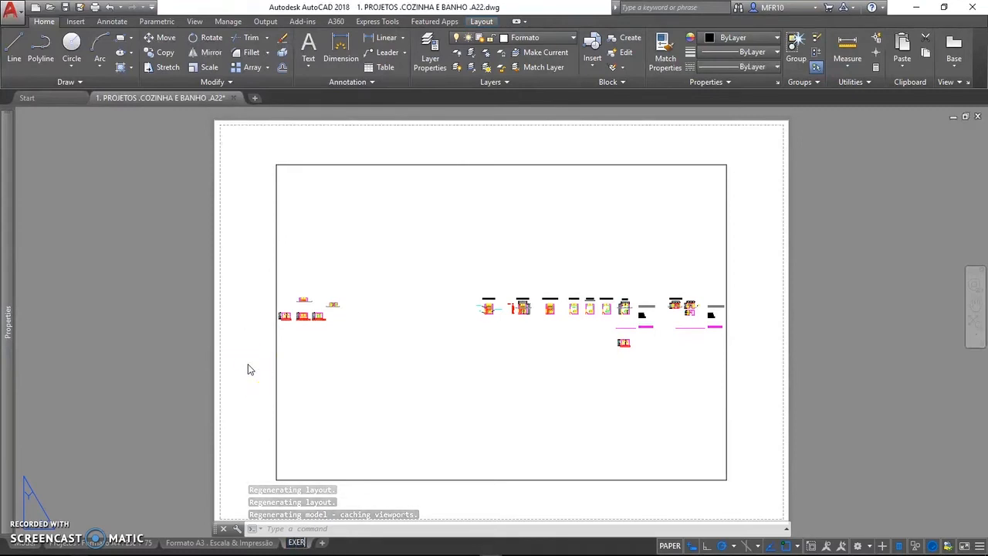
type("CICIO 1")
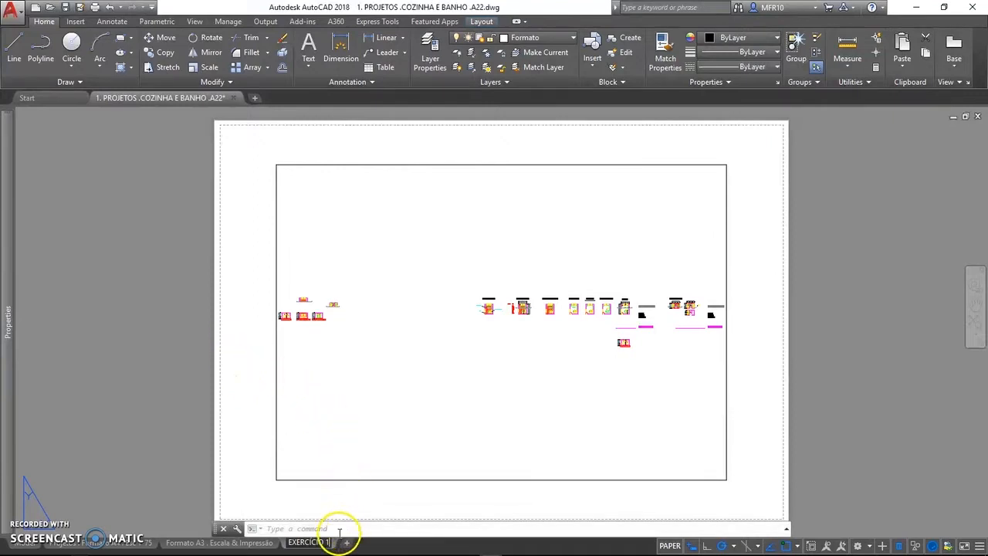
left_click(328, 542)
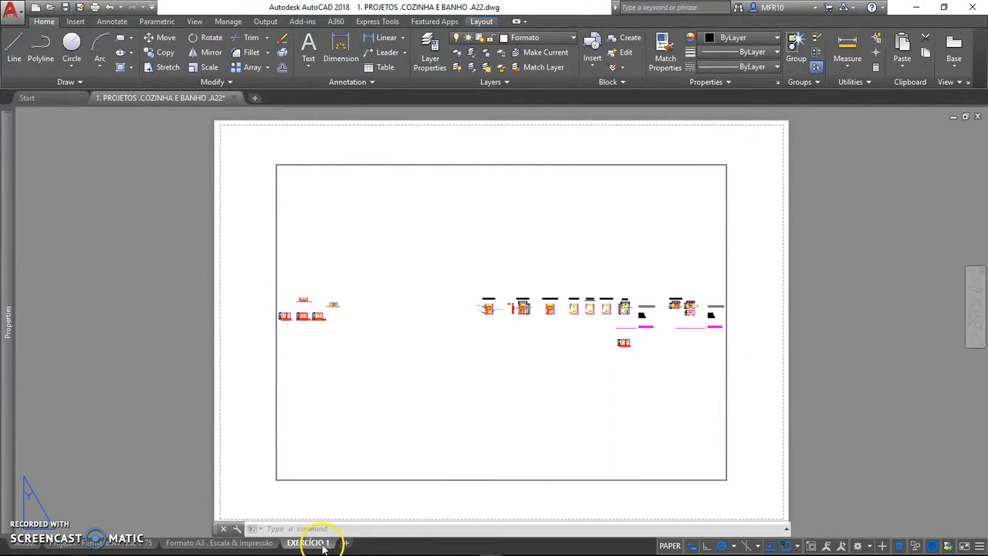
- Delete the default viewport from the EXERCÍCIO 1 layout, leaving the sheet empty
scroll(319, 414, "down", 2)
middle_click_drag(319, 415, 395, 419)
scroll(426, 380, "up", 2)
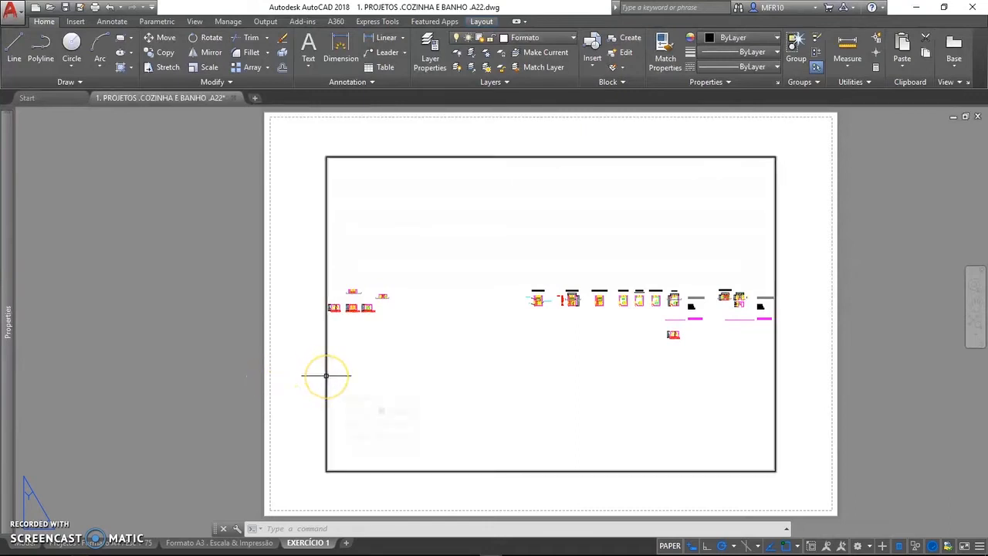
mouse_move(325, 376)
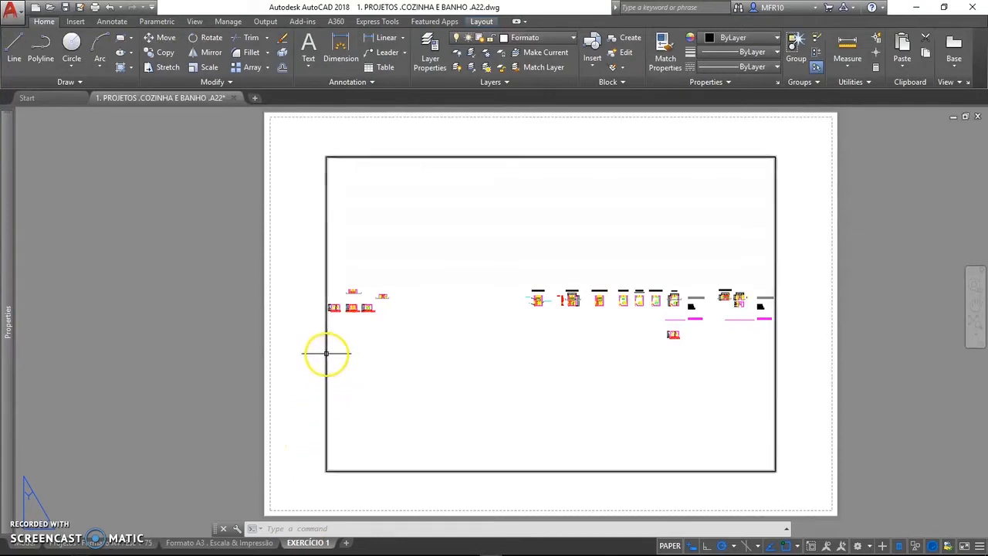
left_click(325, 353)
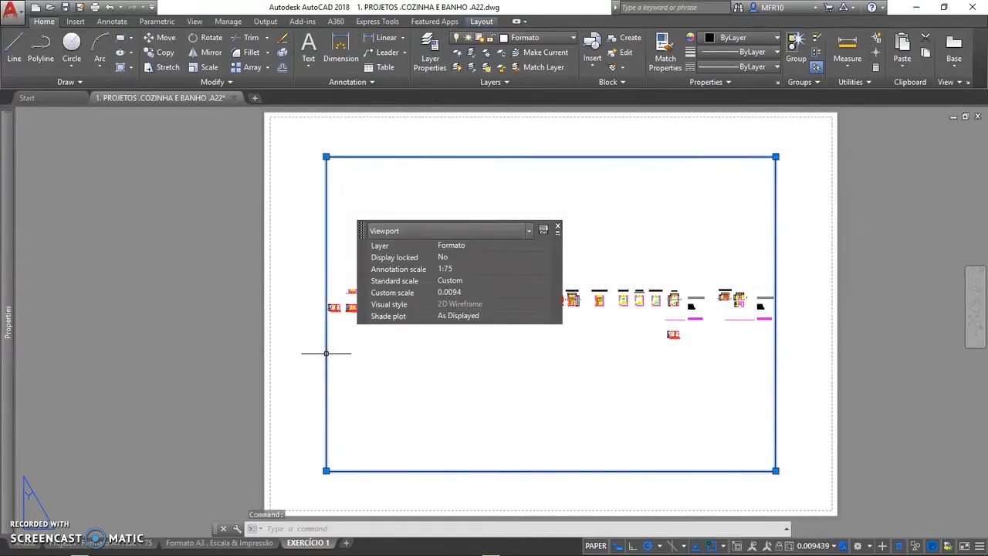
key("Delete")
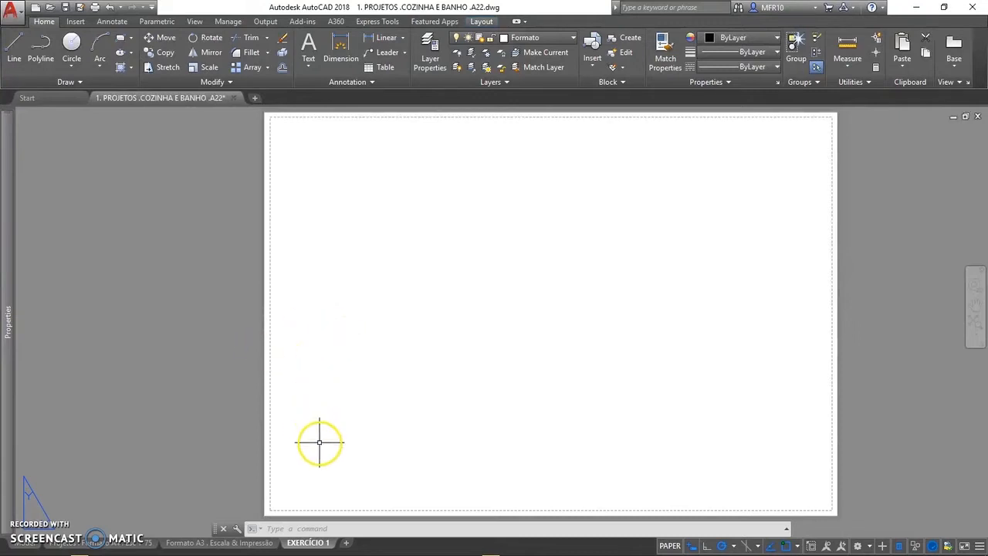
- Modify the page setup of the EXERCÍCIO 1 layout to use the DWG To PDF.pc3 plotter
right_click(325, 543)
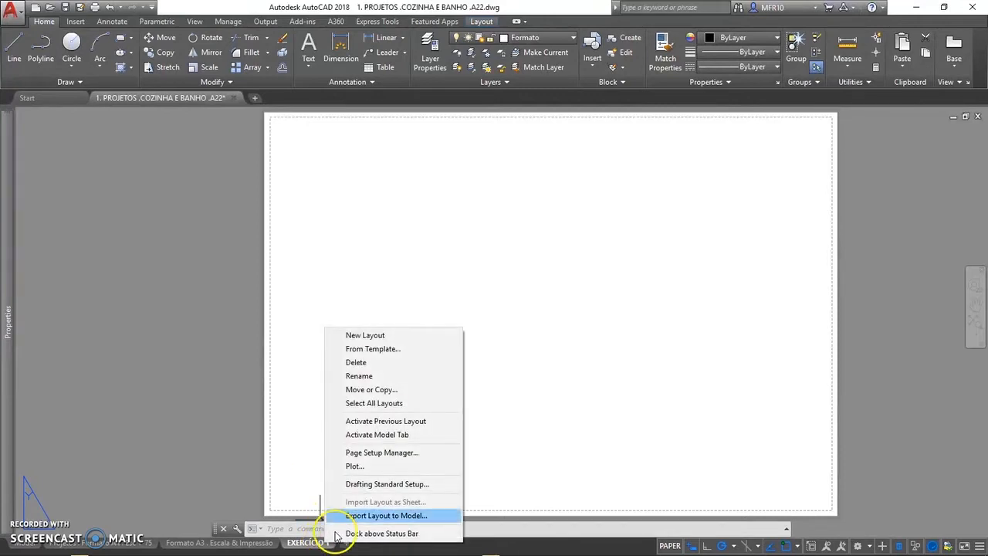
left_click(401, 454)
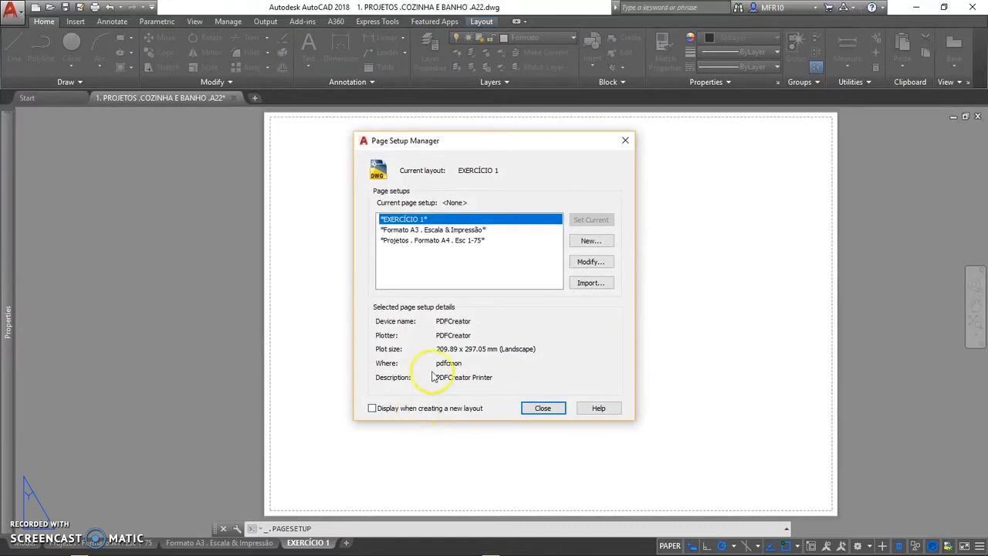
left_click(591, 263)
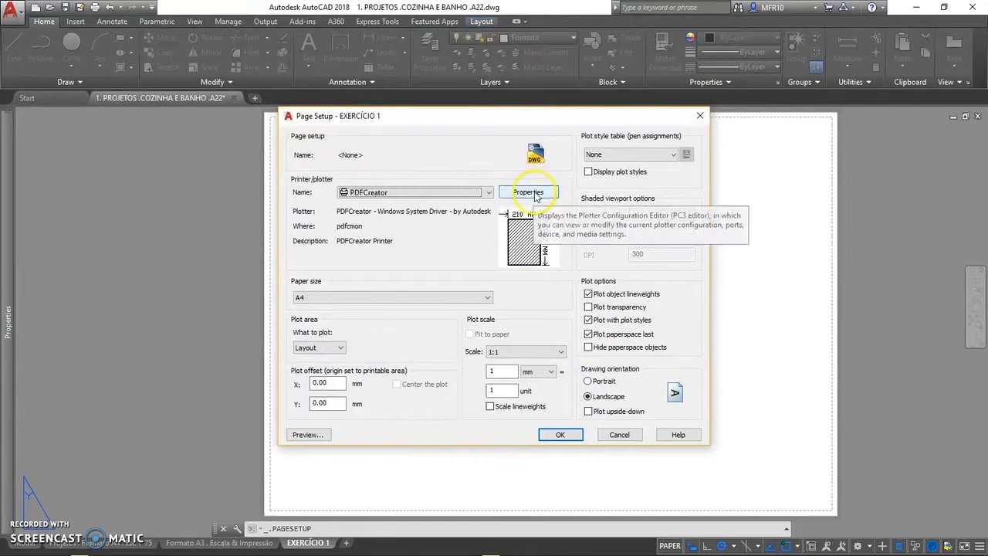
left_click(382, 195)
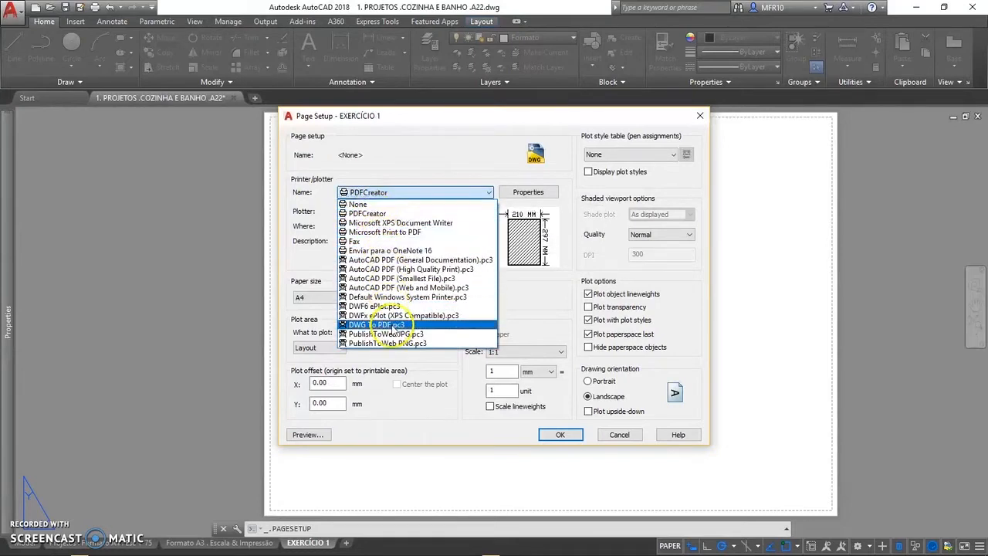
left_click(390, 325)
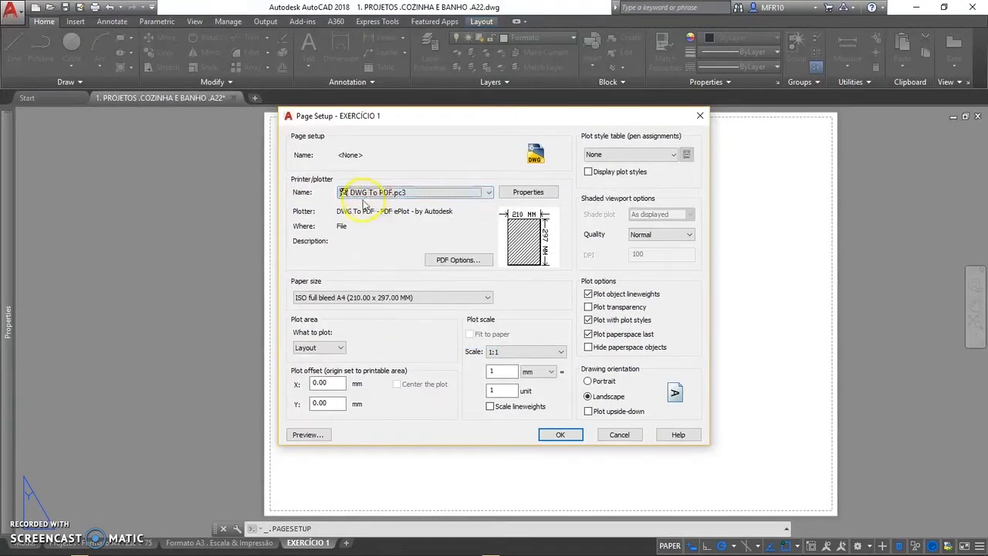
- Set the page setup's paper size to ISO A4 (297.00 x 210.00 MM)
left_click(386, 297)
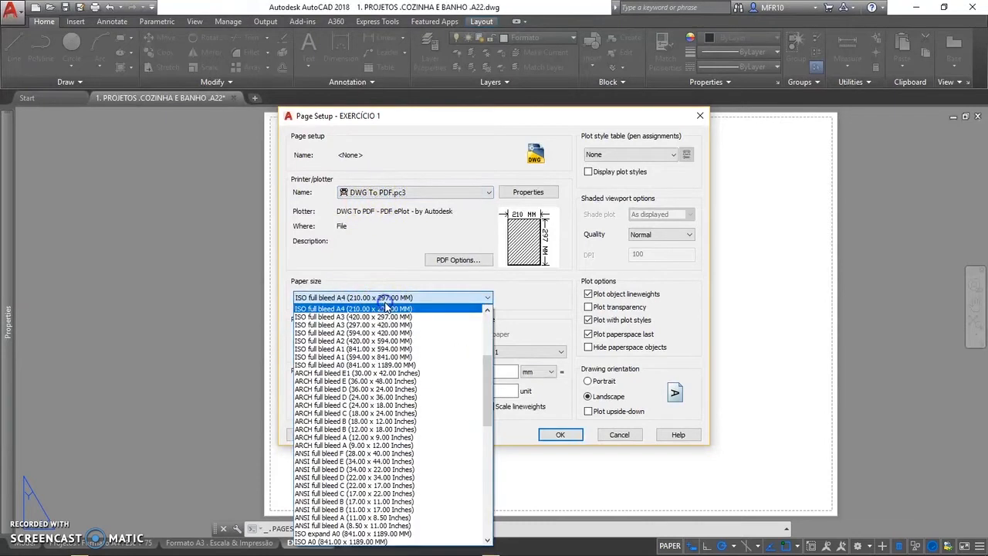
scroll(369, 378, "up", 2)
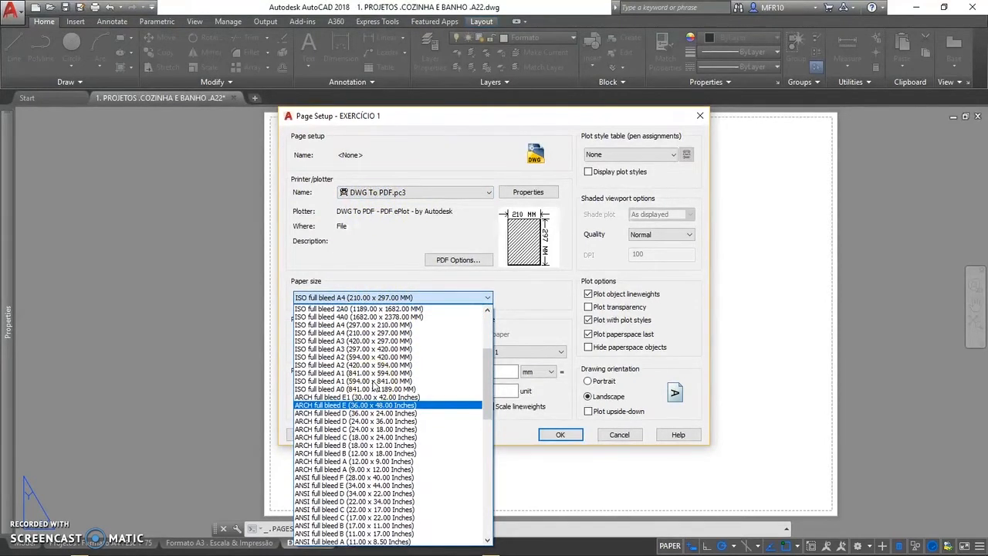
scroll(360, 356, "down", 5)
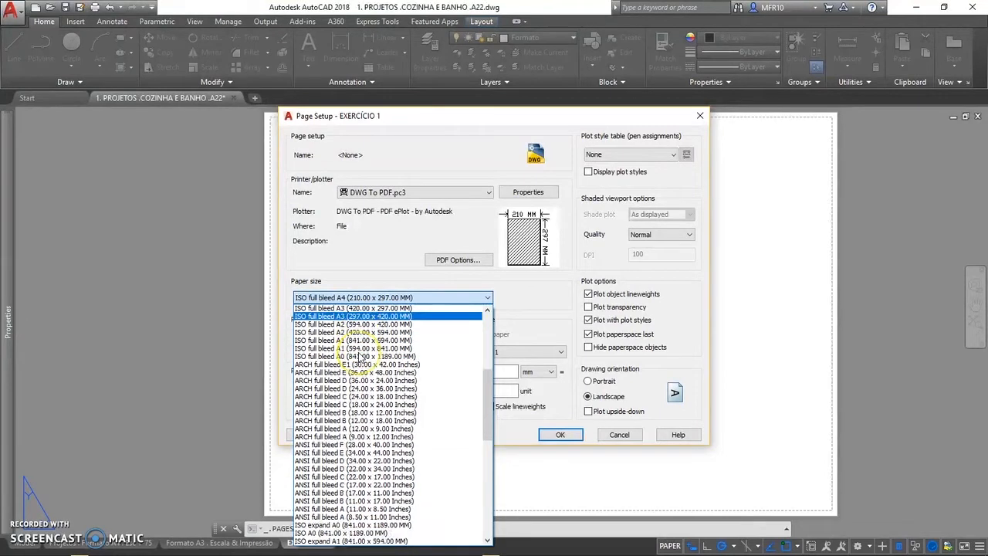
scroll(359, 356, "down", 1)
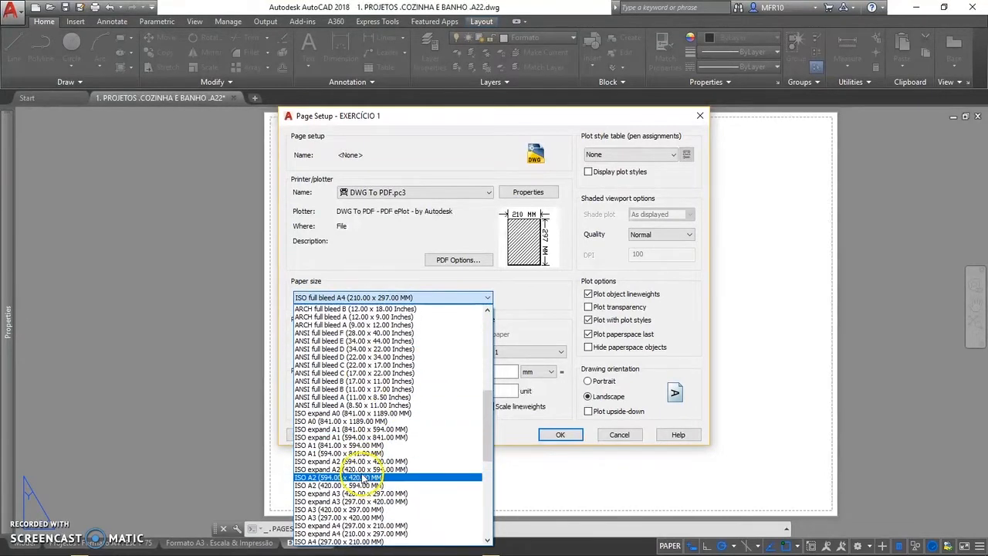
scroll(360, 477, "down", 1)
scroll(360, 477, "down", 1)
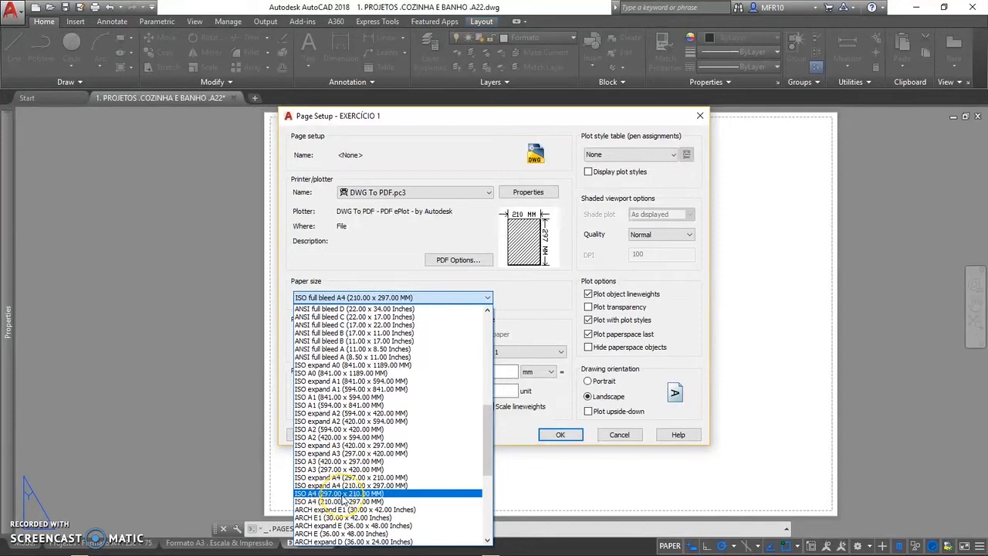
left_click(342, 498)
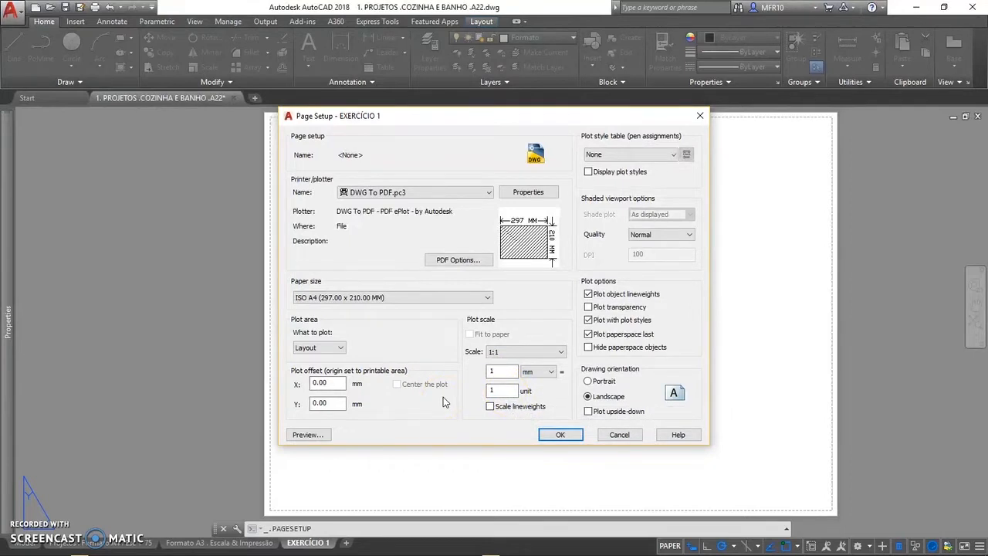
- Set the plot scale to 10 mm = 1 unit and assign the monochrome.ctb plot style table
left_click(504, 369)
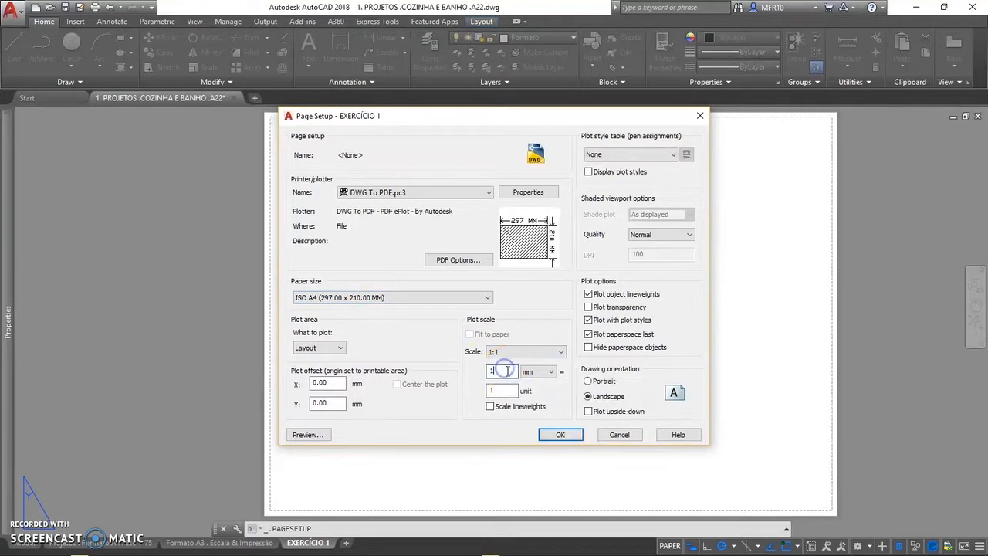
left_click(492, 373)
type("0")
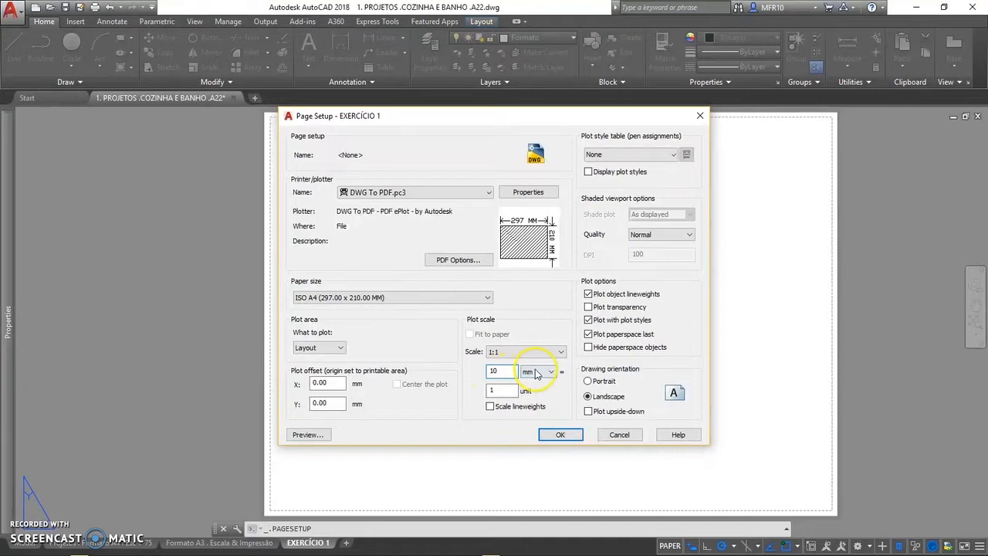
left_click(496, 392)
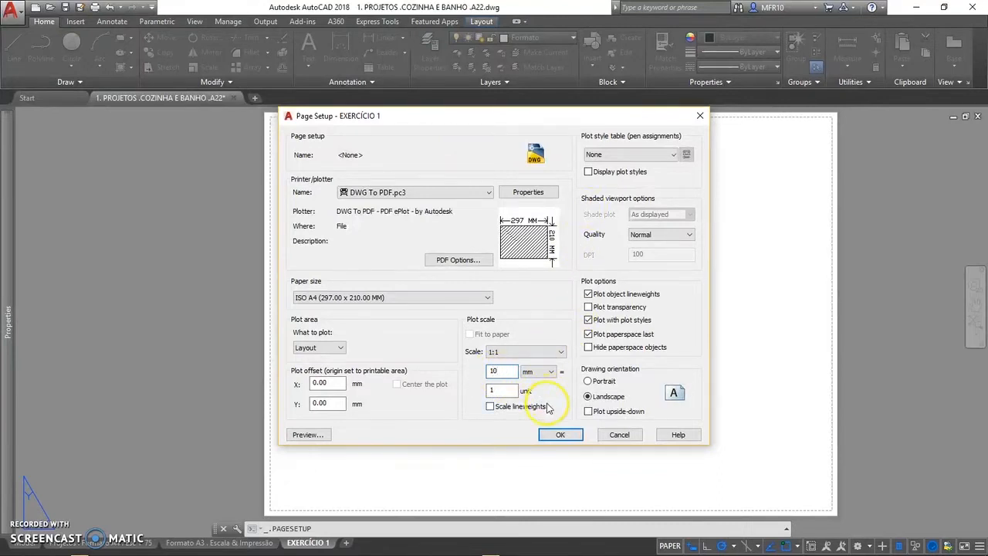
left_click(503, 390)
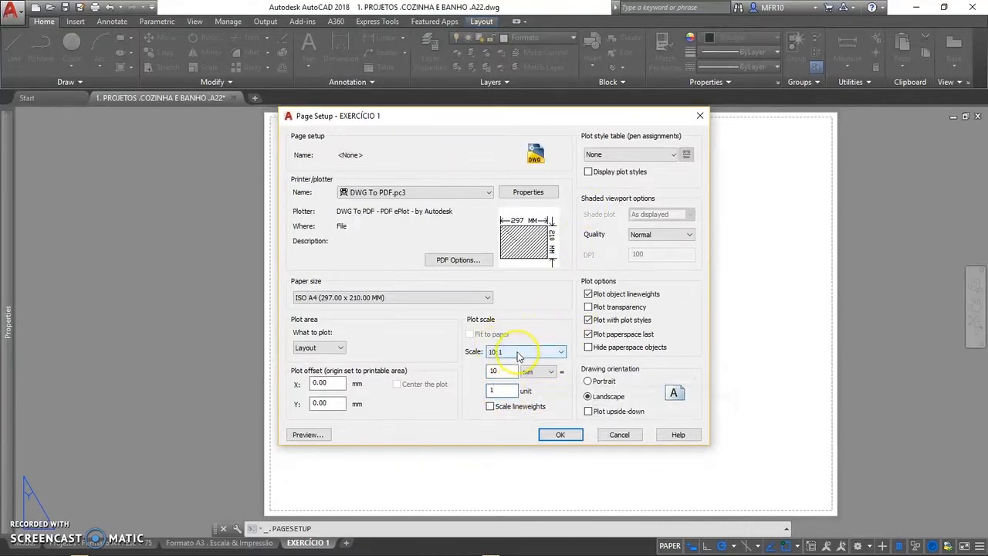
left_click(506, 352)
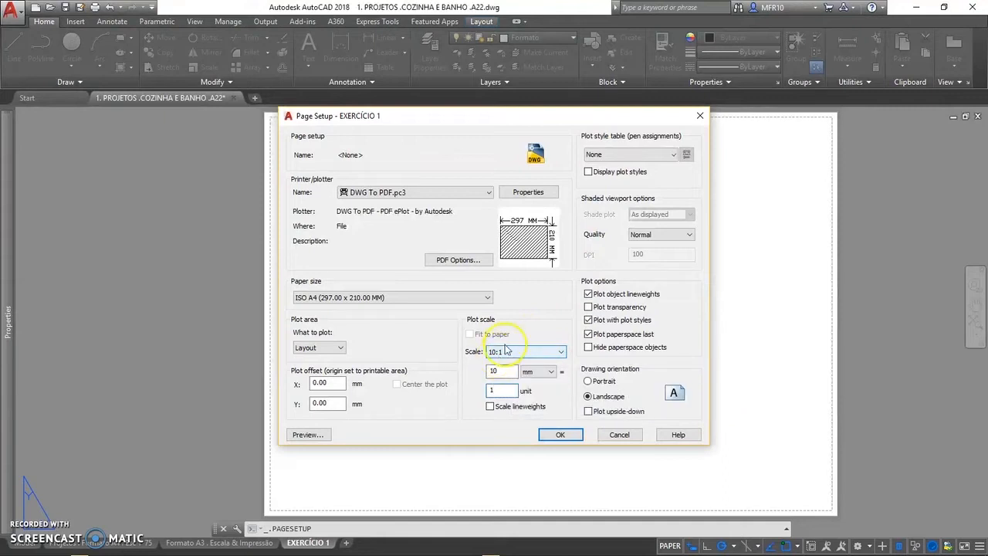
left_click(642, 154)
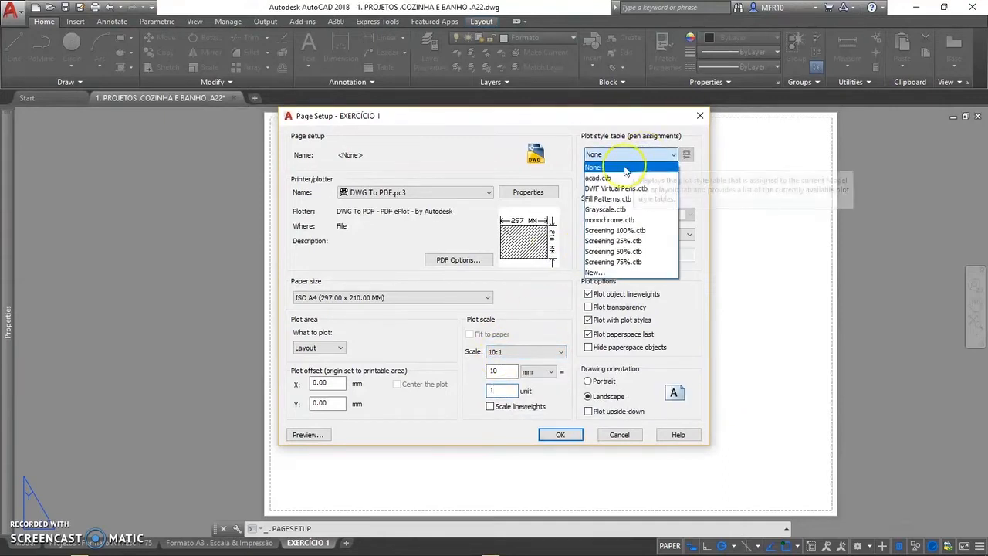
left_click(610, 220)
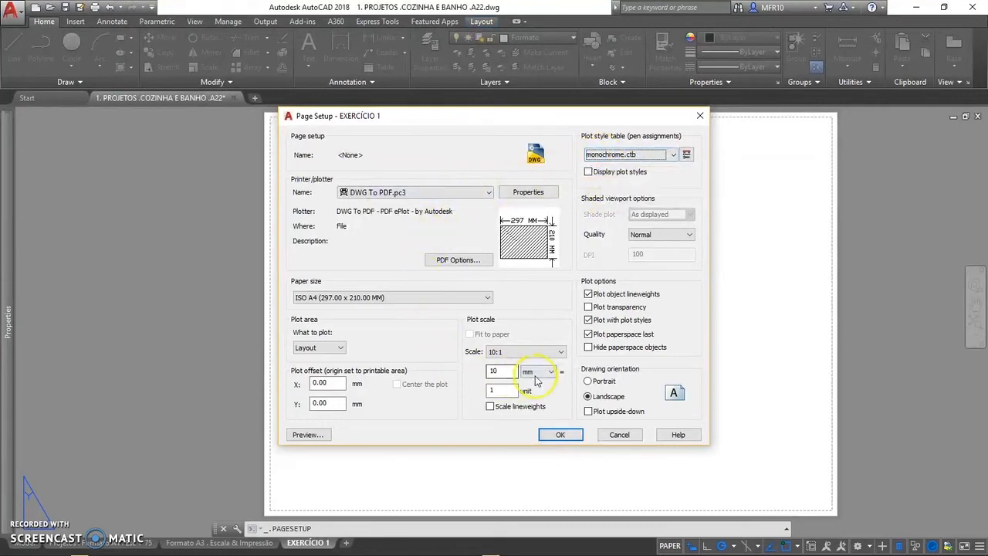
- In the DWG To PDF.pc3 plotter configuration, select ISO A4 (297.00 x 210.00 MM) among the standard paper sizes for printable-area modification
left_click(538, 193)
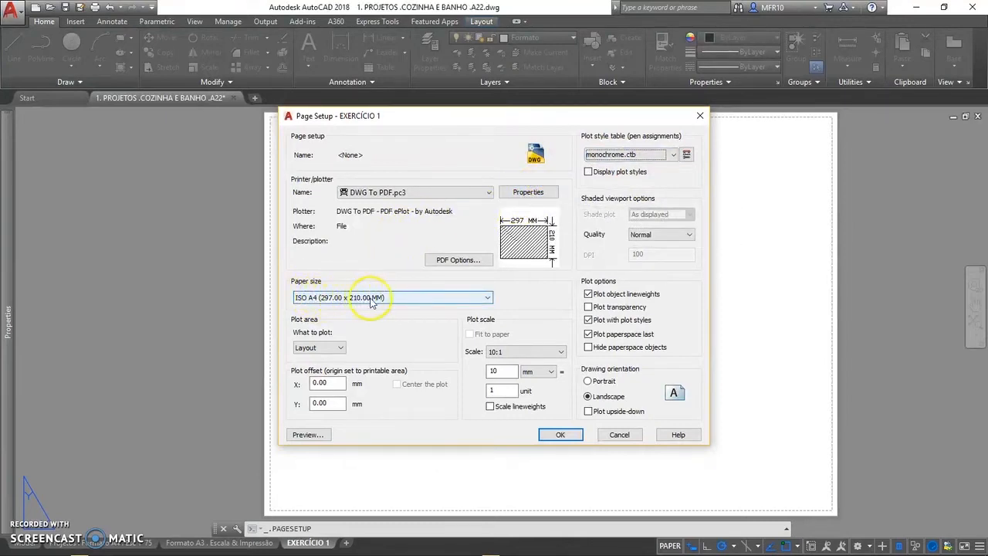
left_click(527, 193)
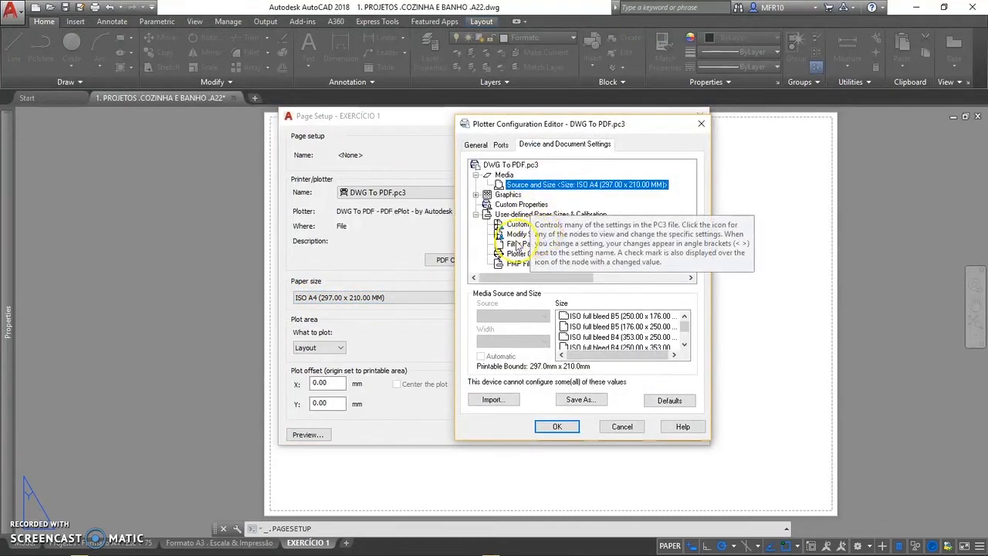
left_click(521, 233)
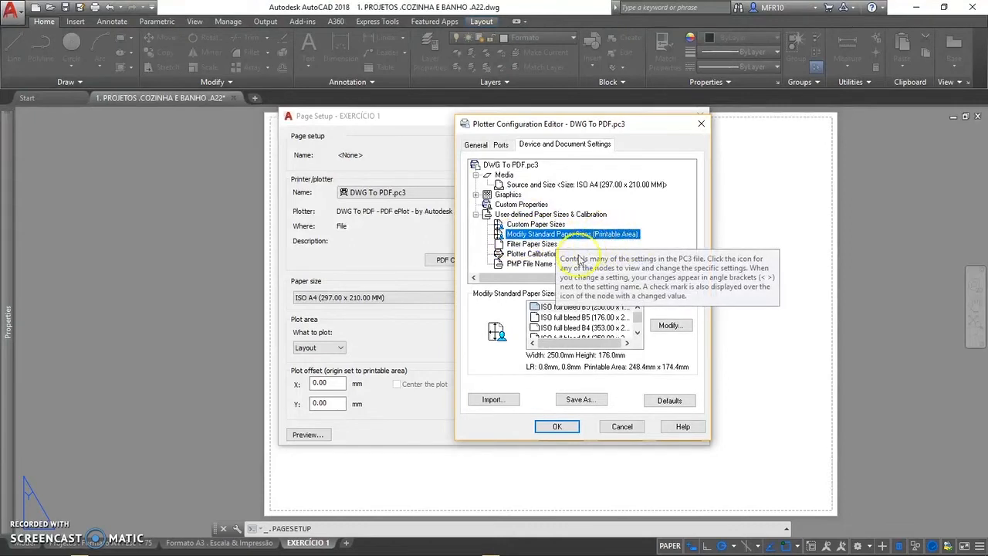
scroll(609, 322, "down", 1)
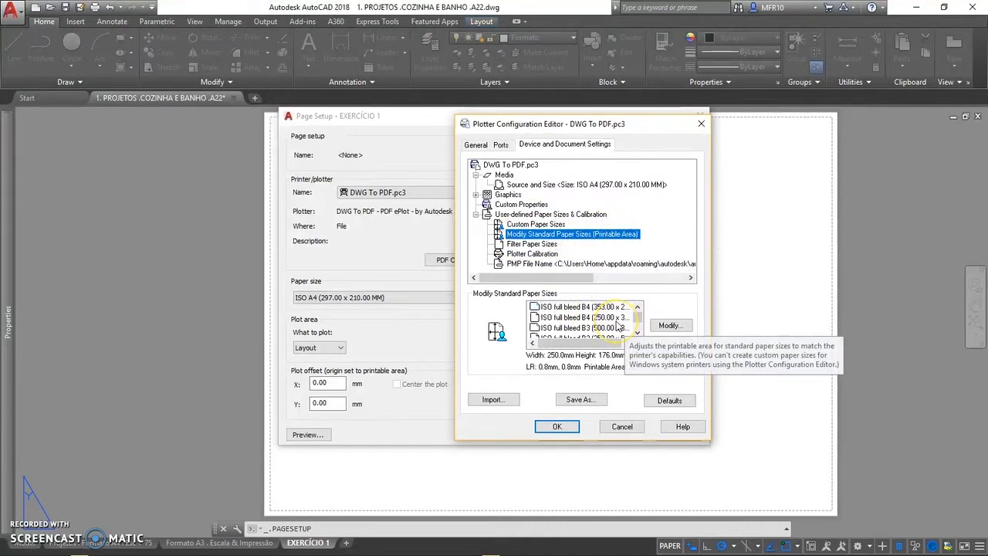
scroll(618, 326, "down", 2)
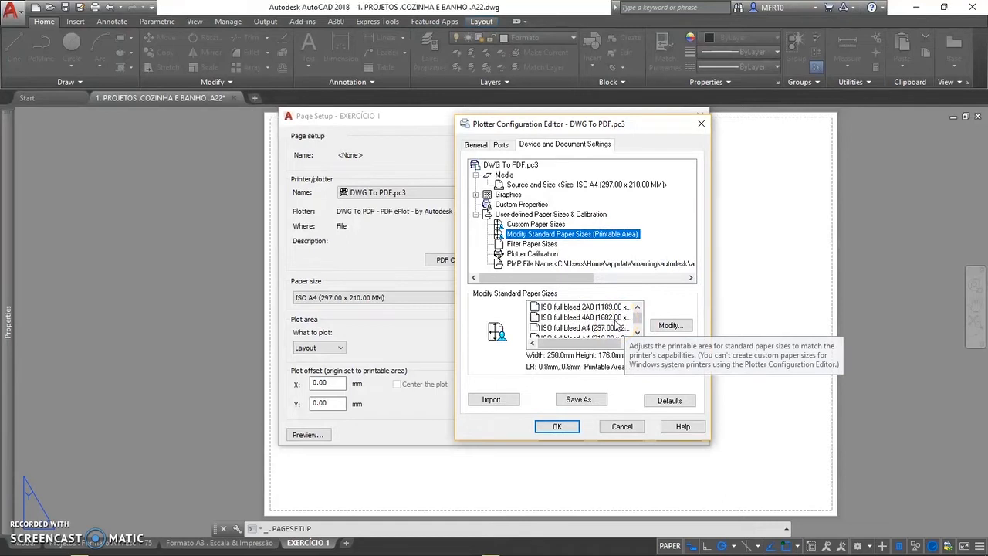
scroll(616, 322, "down", 4)
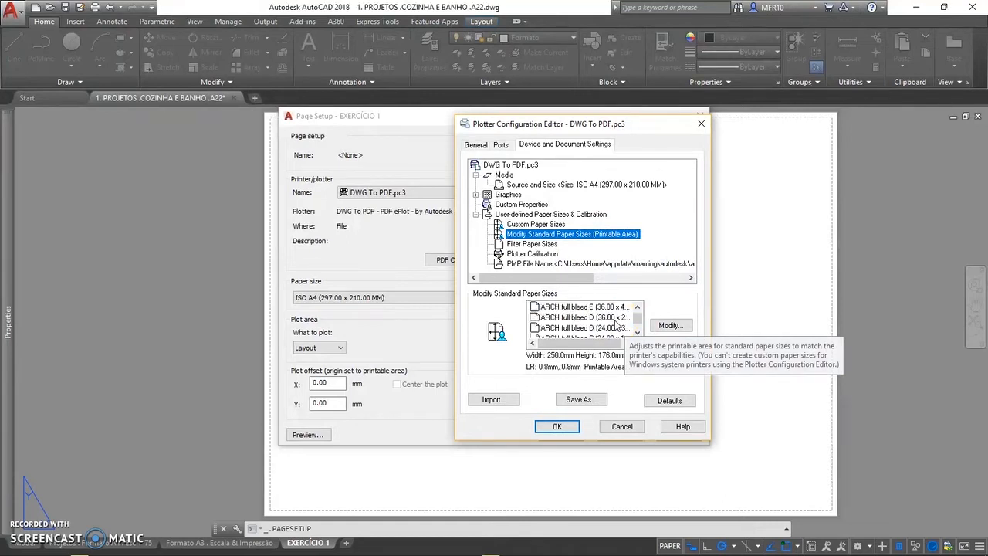
scroll(614, 323, "down", 5)
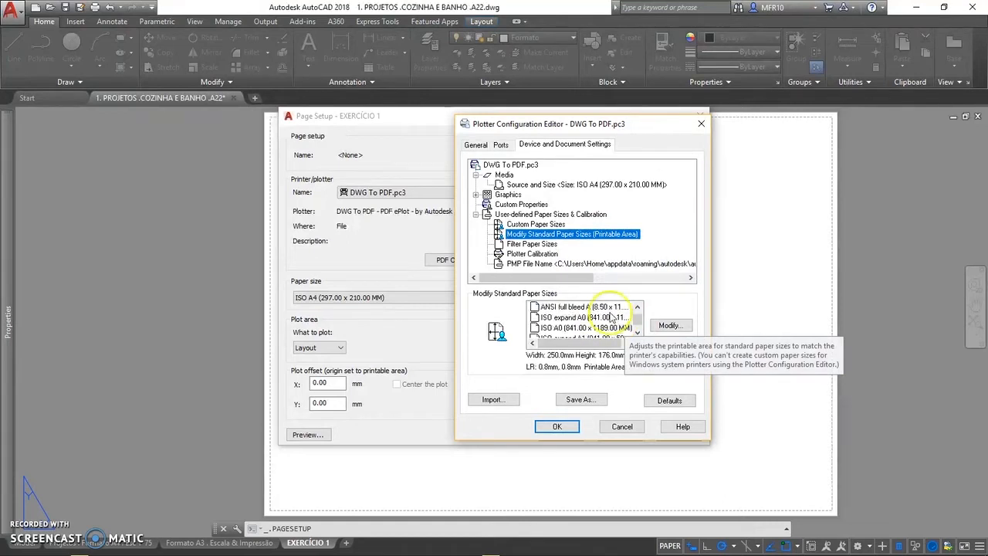
scroll(612, 317, "down", 3)
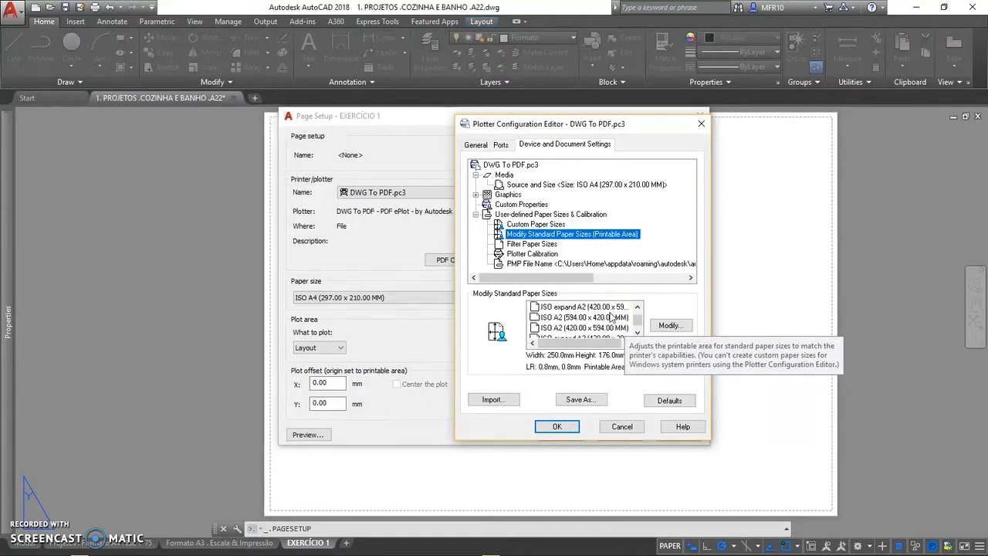
scroll(612, 317, "down", 2)
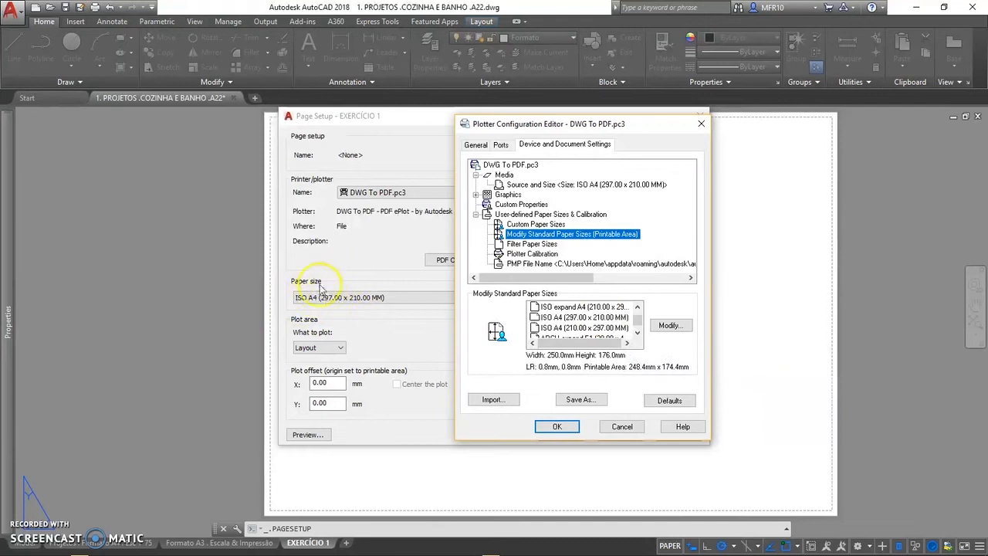
left_click(586, 317)
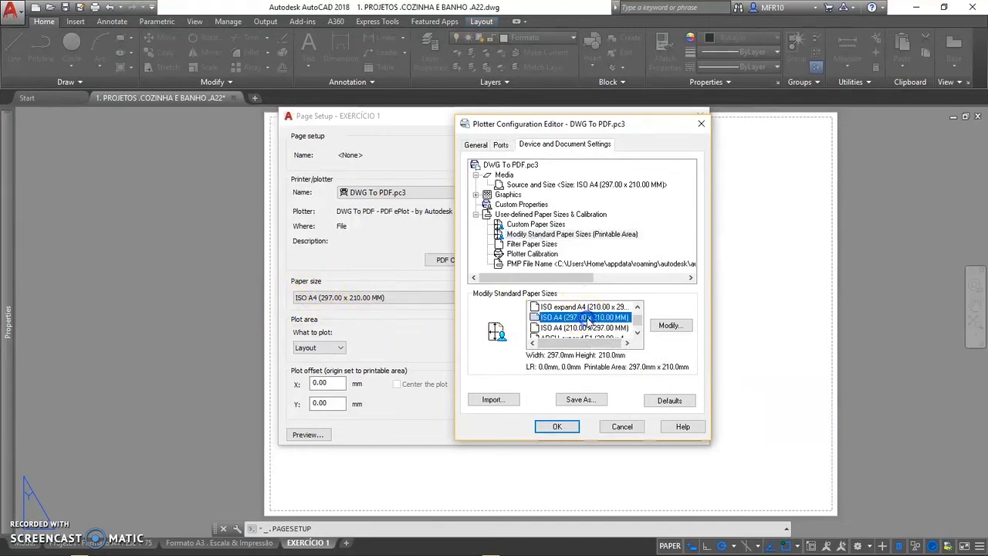
- Apply 0 margins on all four sides of the ISO A4 printable area and accept the plotter configuration and page setup
left_click(671, 325)
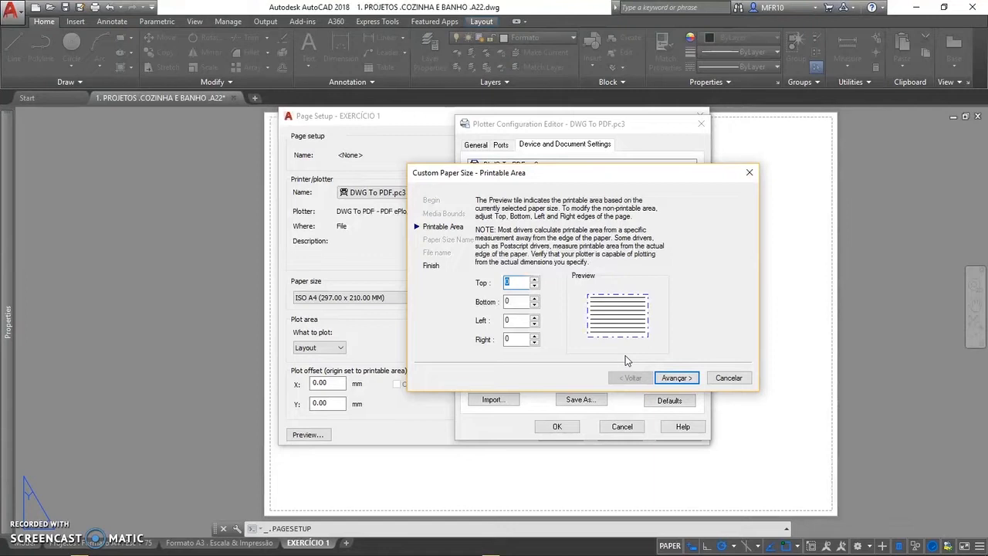
left_click(676, 378)
left_click(669, 378)
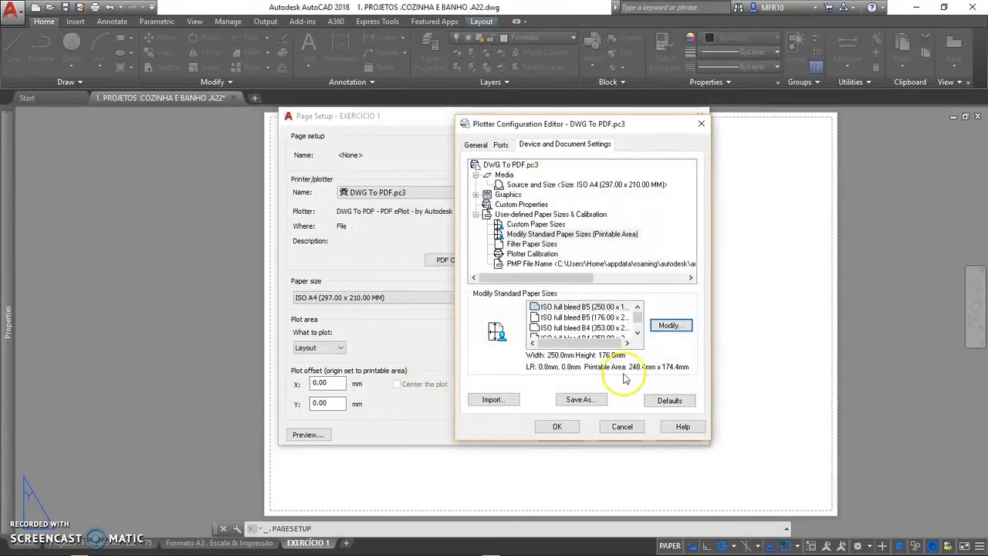
left_click(571, 429)
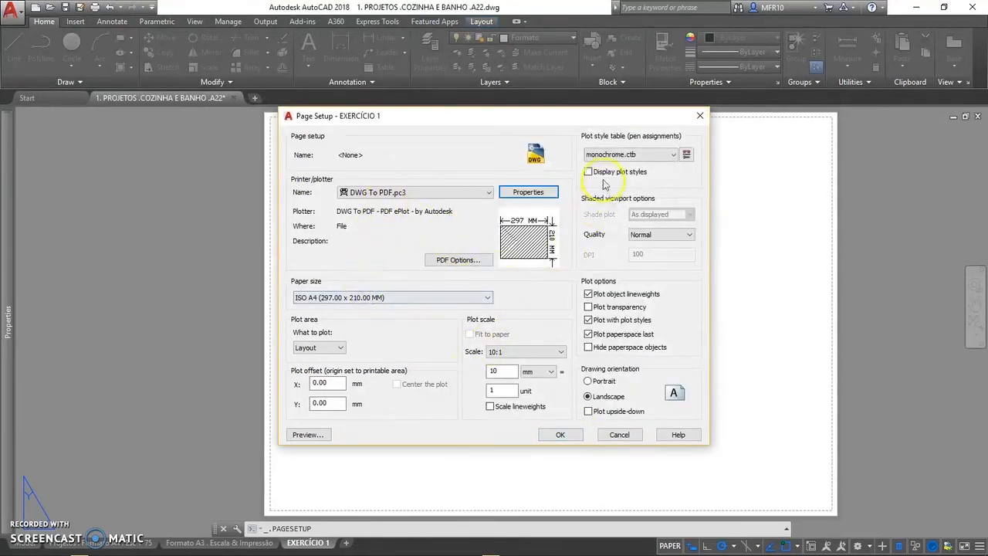
left_click(558, 435)
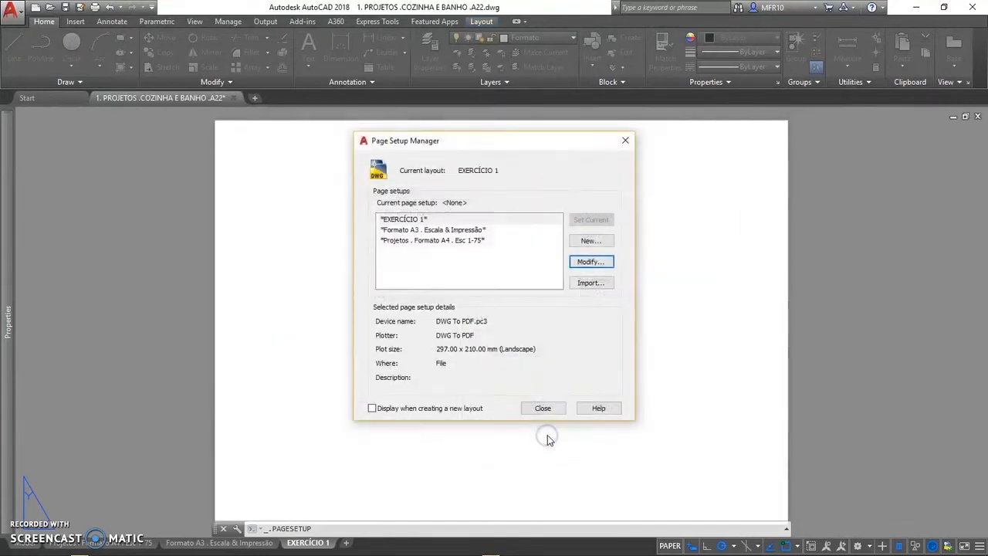
left_click(540, 409)
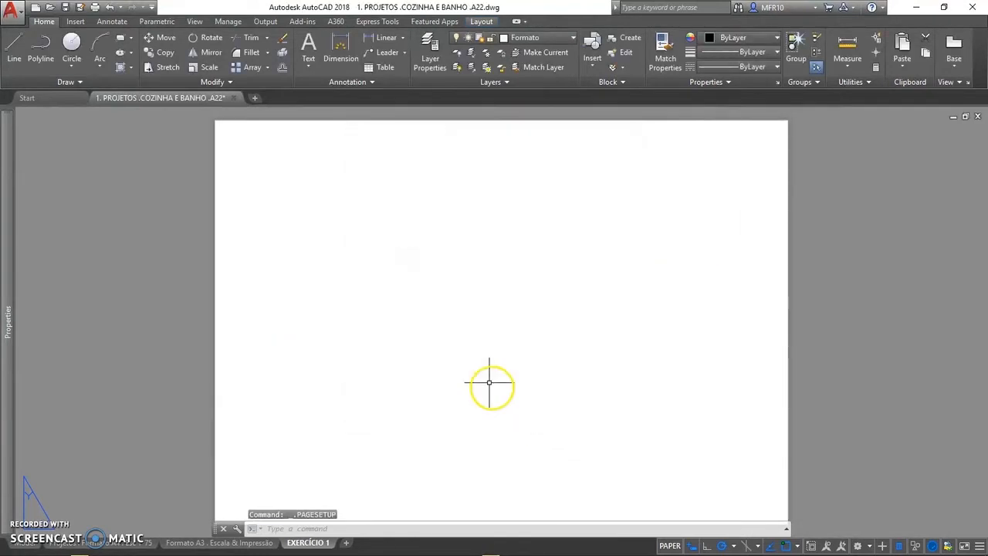
- Make Formato the current layer
scroll(487, 379, "down", 2)
mouse_move(494, 390)
middle_mouse_down()
mouse_move(503, 399)
mouse_move(497, 352)
mouse_move(515, 347)
middle_mouse_up()
scroll(512, 334, "up", 2)
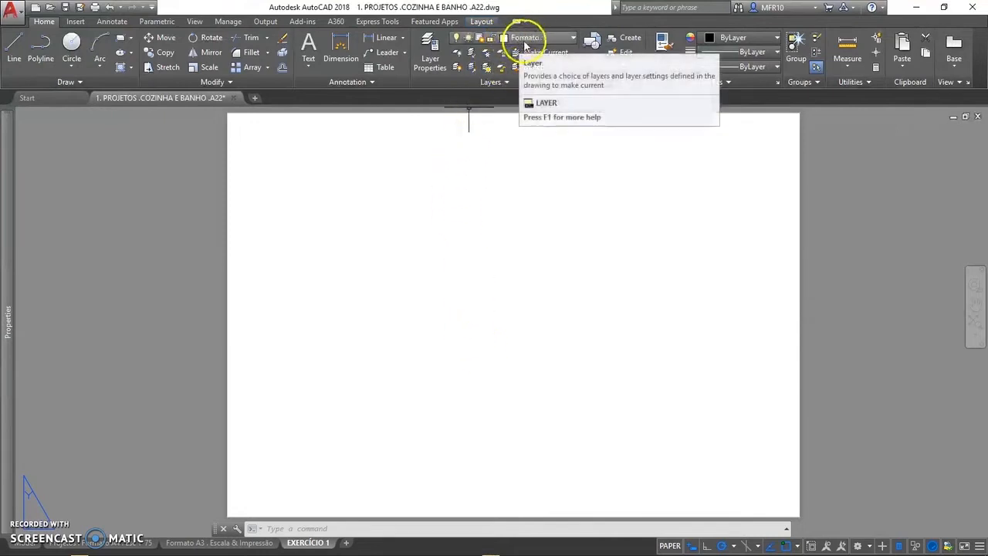
left_click(522, 38)
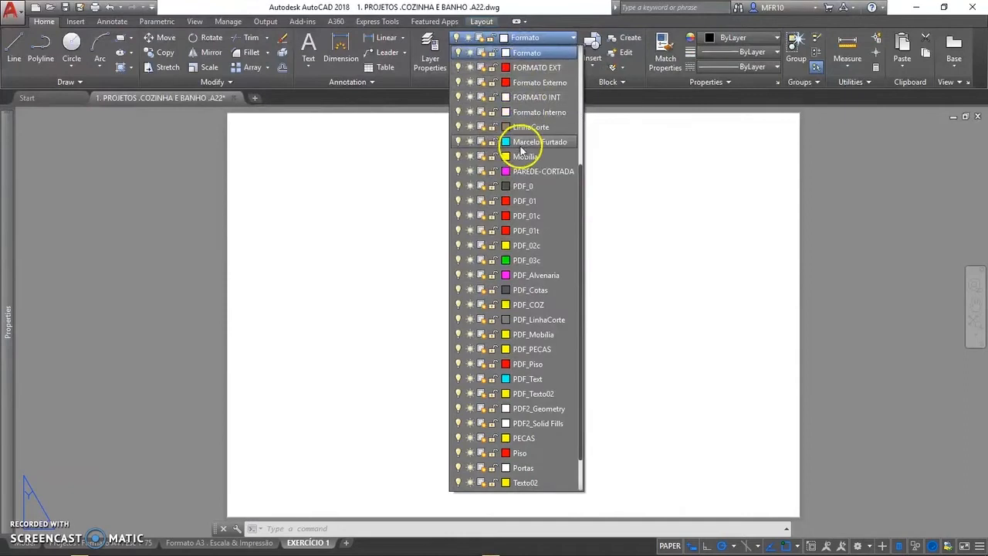
scroll(518, 91, "up", 2)
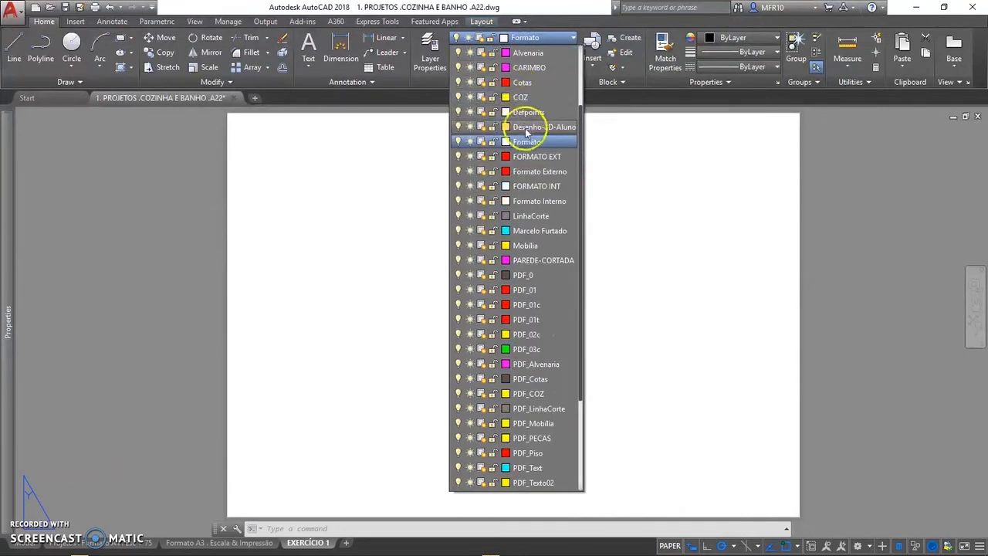
left_click(527, 142)
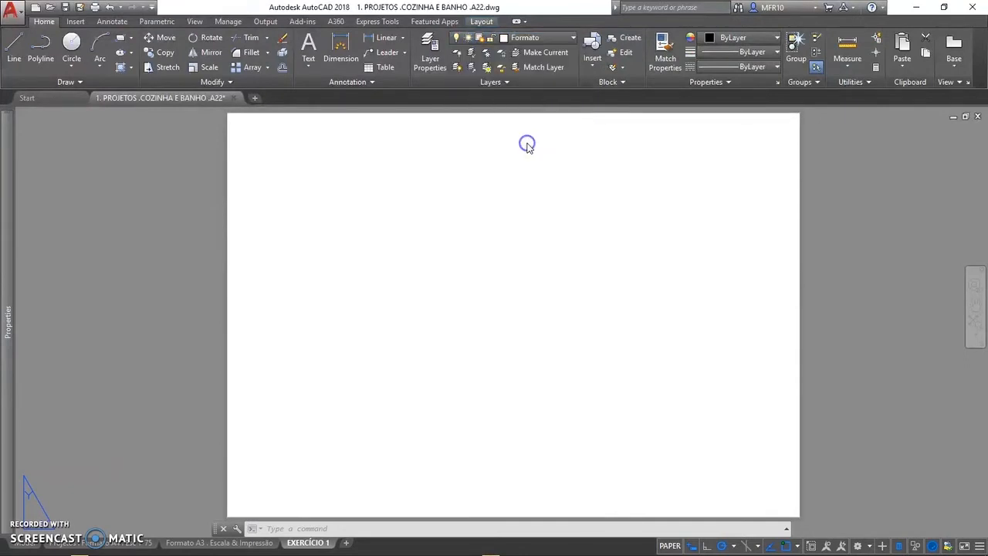
- Start a block insertion without on-screen insertion point and load FORMATO A4 cm.dwg from the BLOCOS folder
key("Return")
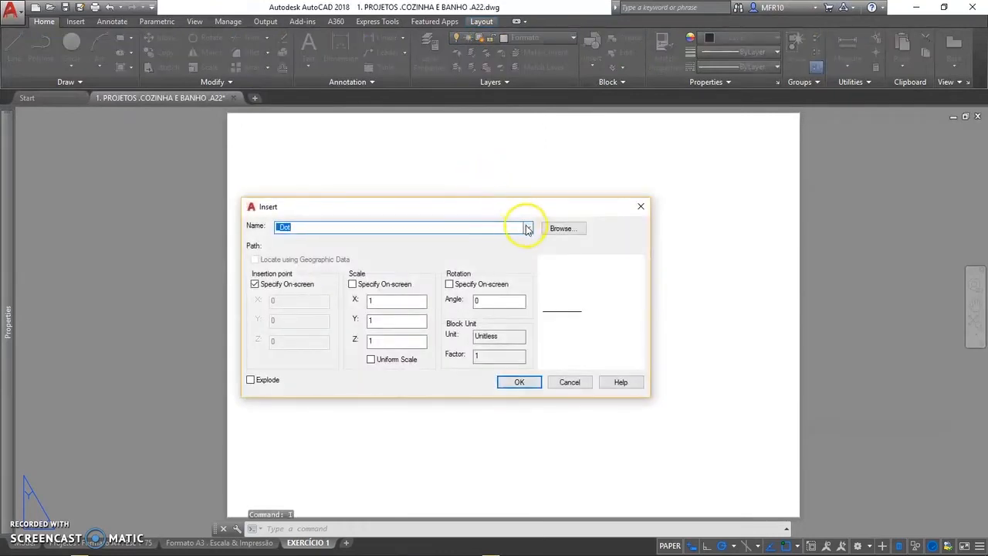
left_click(256, 284)
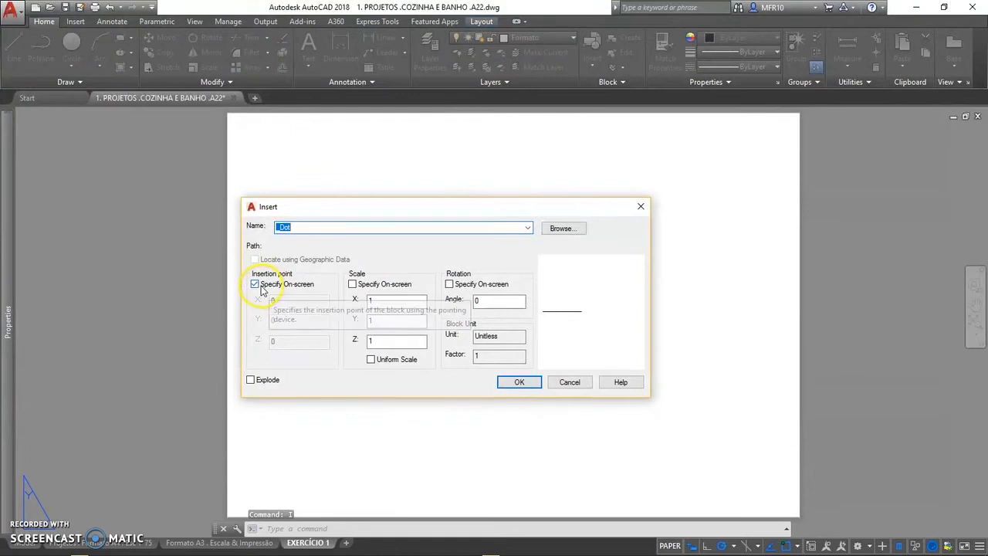
left_click(528, 228)
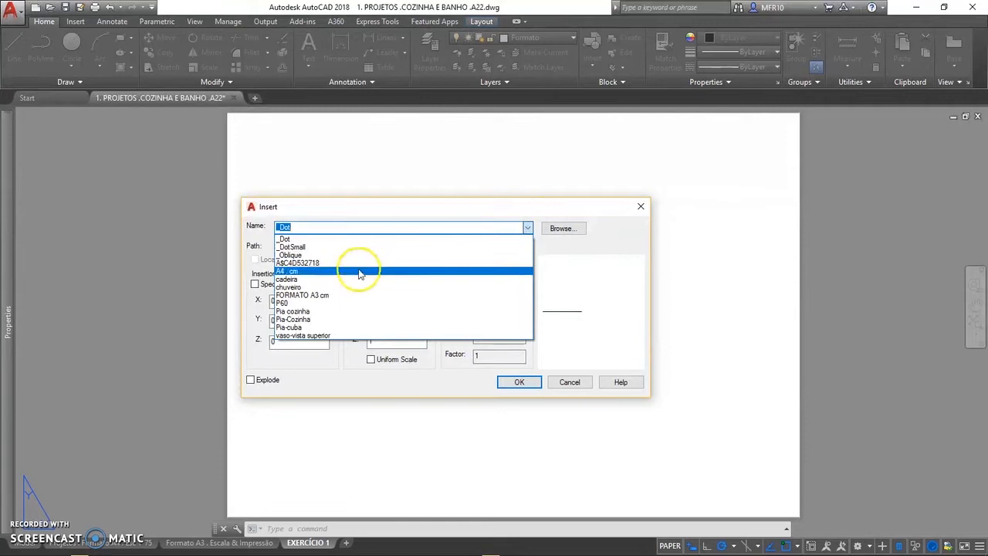
left_click(560, 230)
left_click(560, 230)
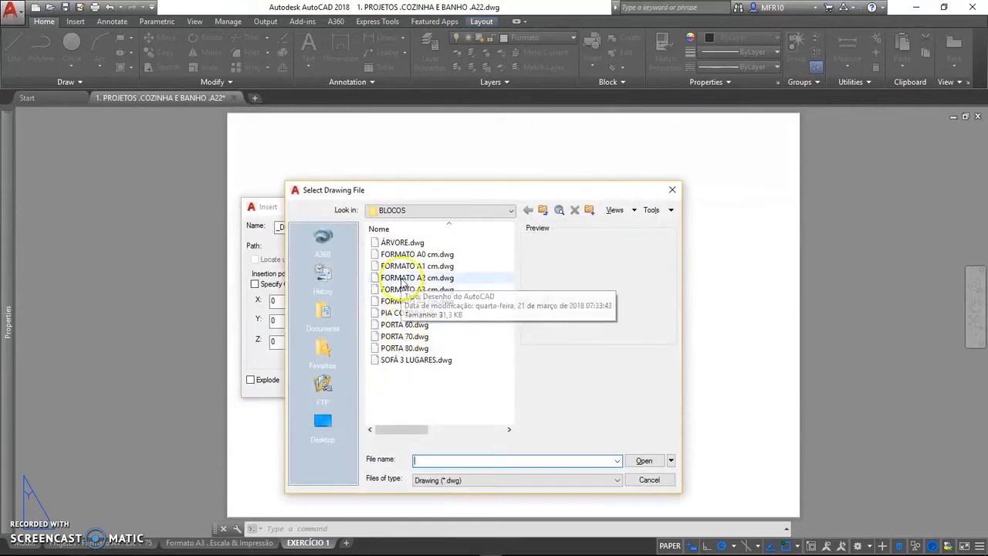
left_click(417, 301)
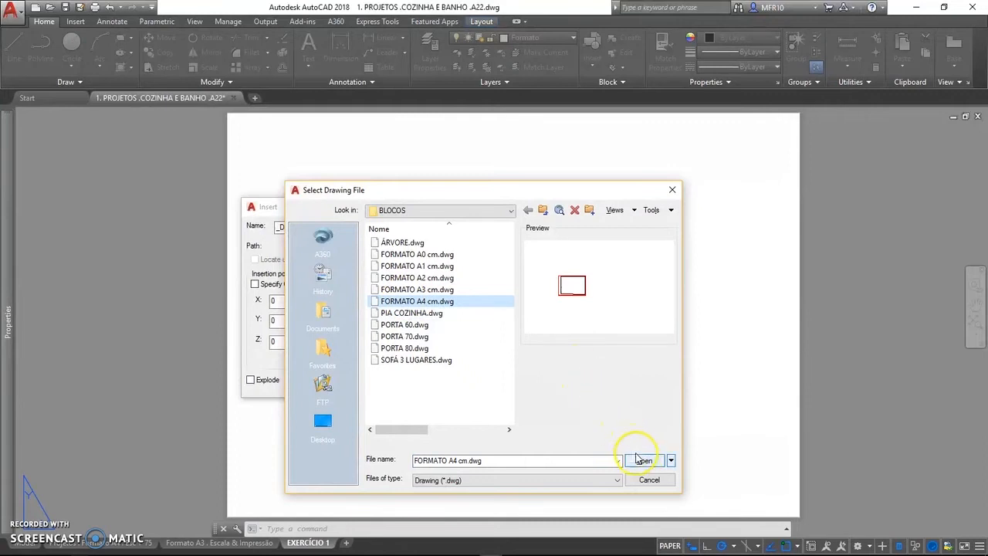
left_click(645, 462)
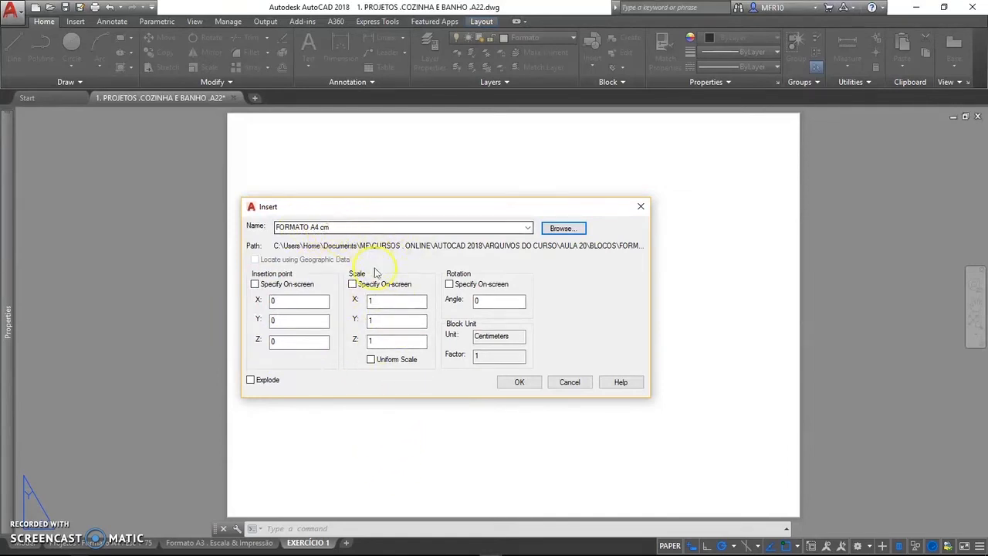
- Insert the FORMATO A4 cm block at 0,0,0 with scale 1 on each axis and rotation 0
left_click(371, 361)
left_click(371, 361)
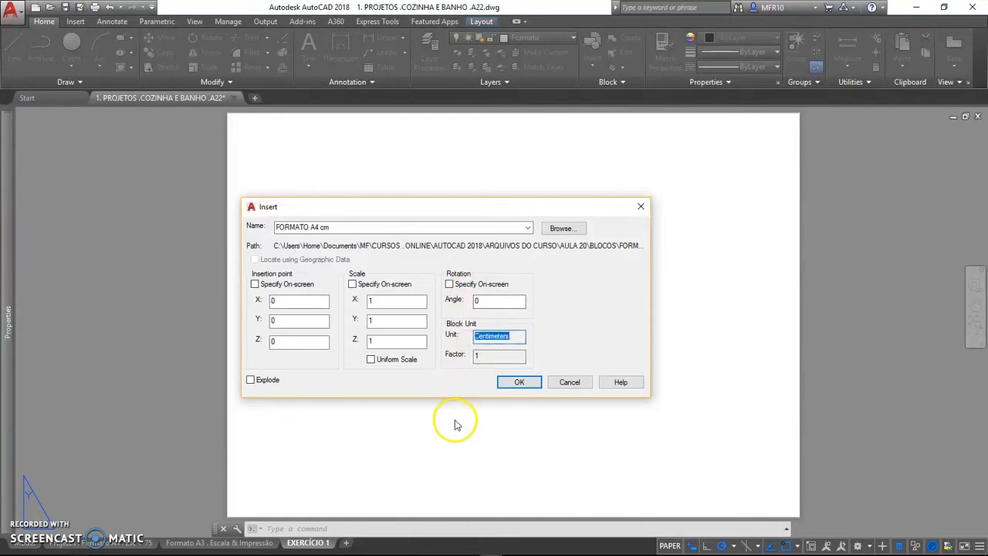
left_click(487, 357)
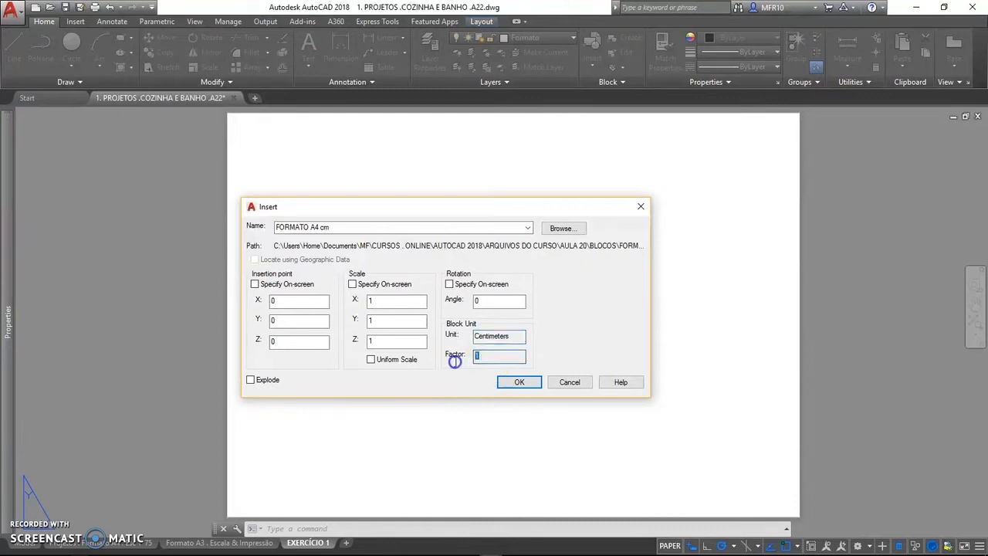
left_click(516, 383)
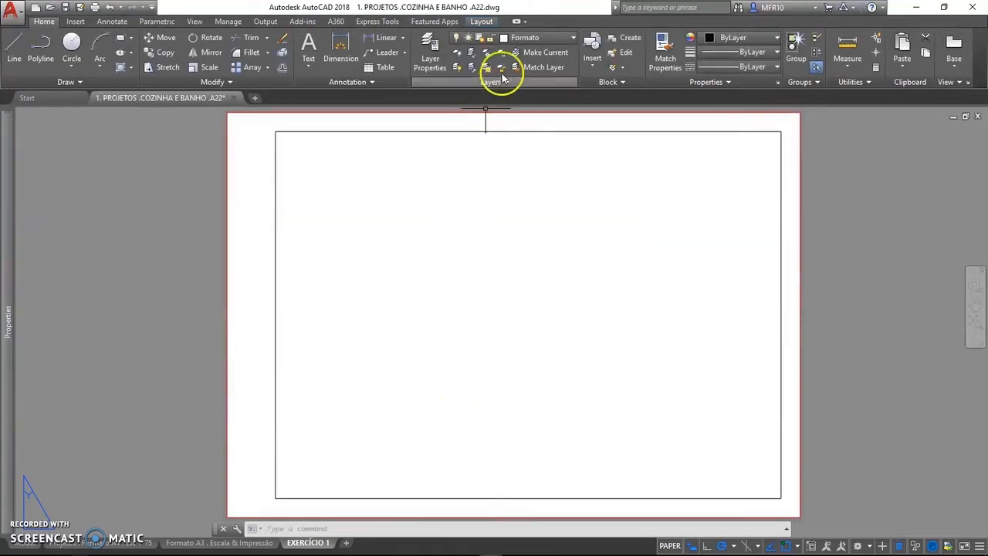
- Make Viewport the current layer and draw a rectangular viewport in the left half of the A4 frame
left_click(517, 40)
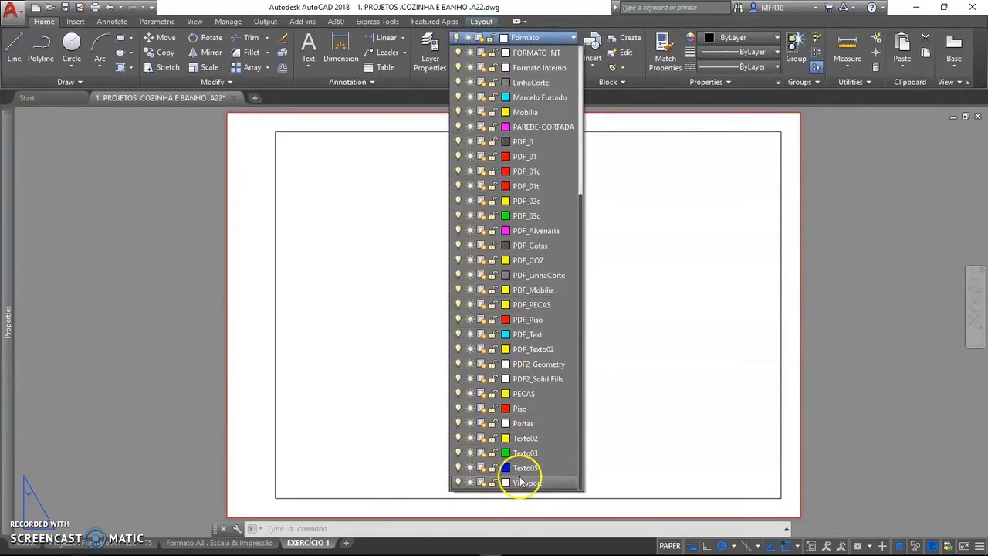
left_click(527, 483)
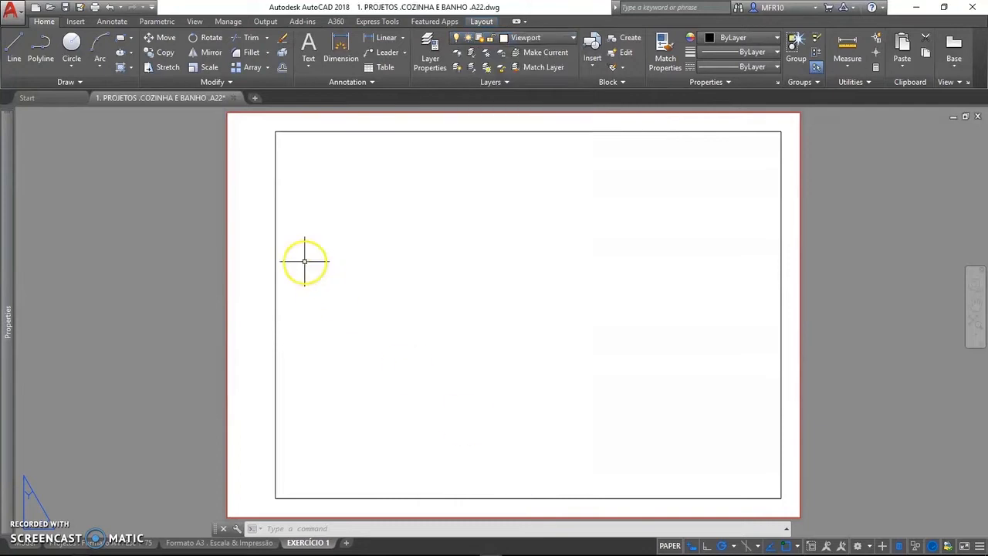
left_click(199, 23)
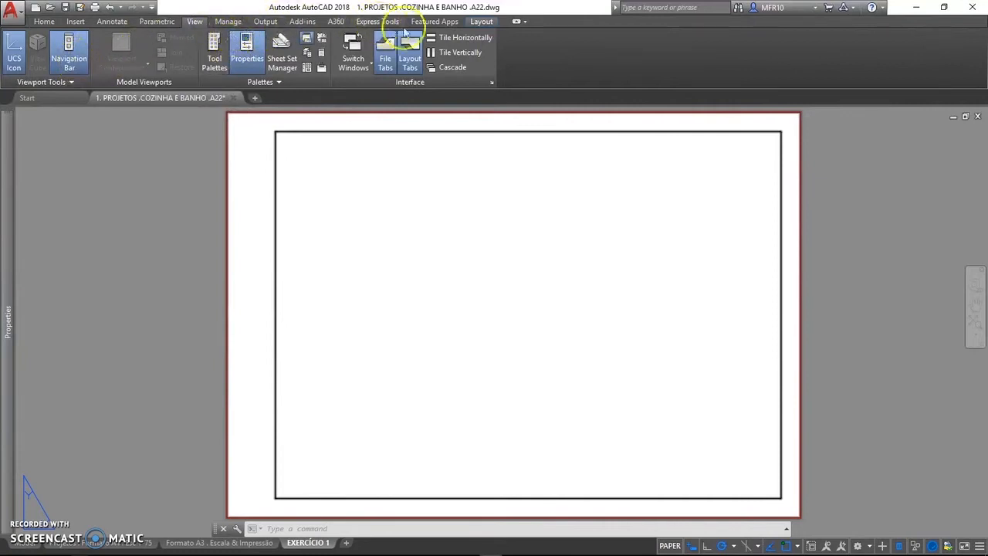
left_click(481, 22)
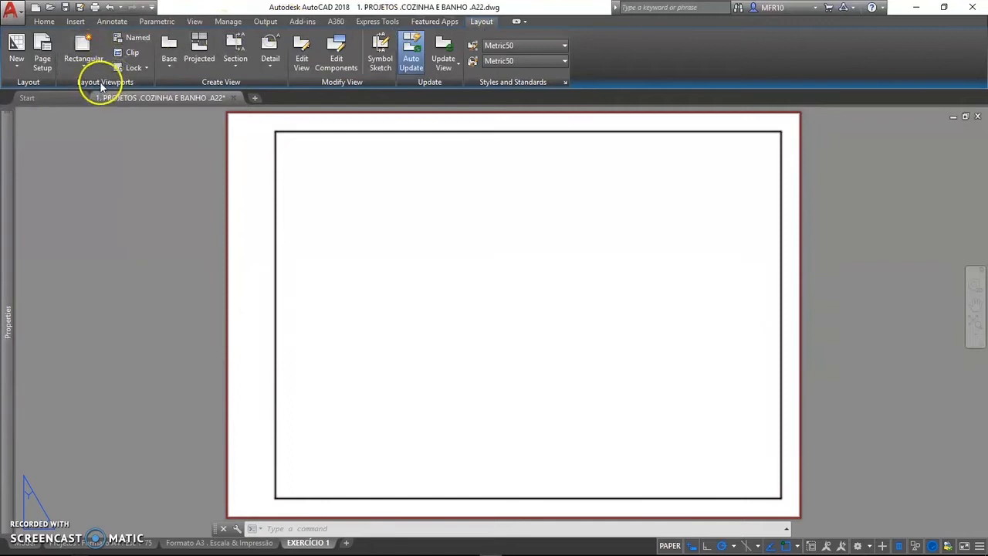
left_click(81, 71)
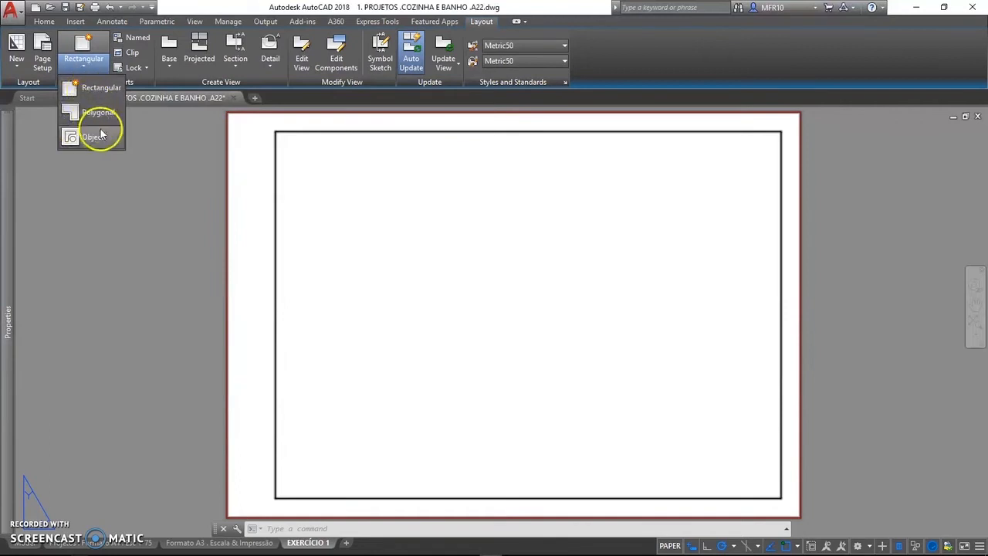
left_click(98, 91)
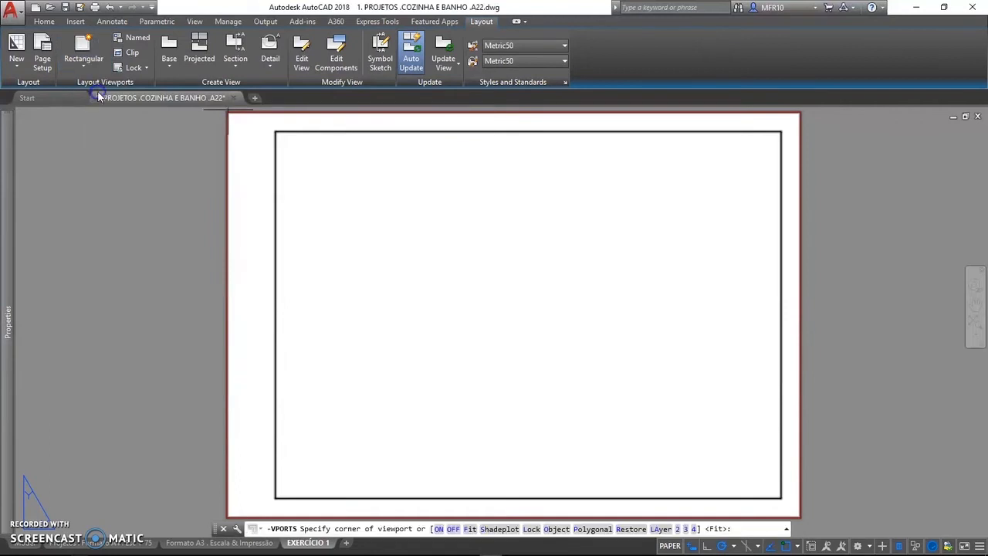
left_click(287, 146)
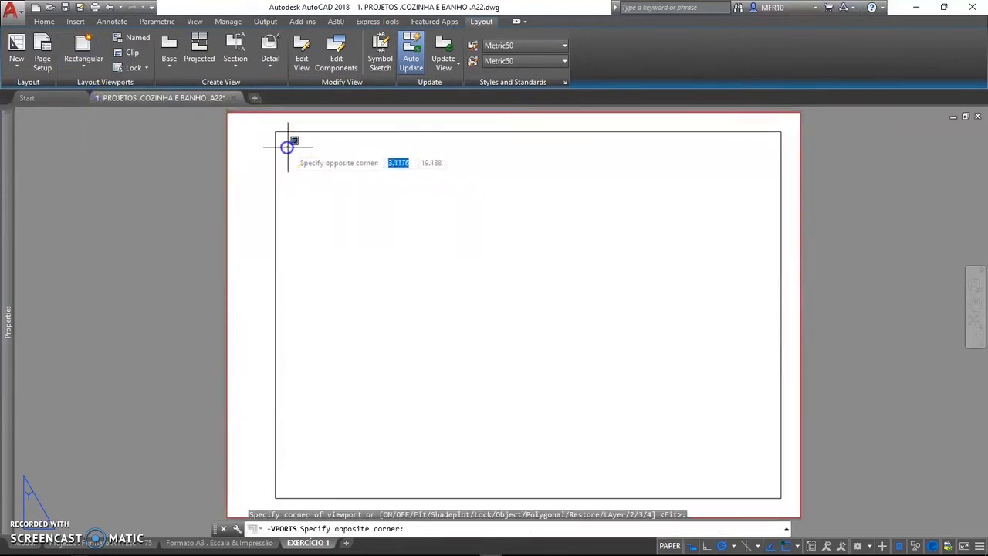
left_click(514, 440)
- Copy the rectangular viewport into the right half of the A4 frame
type("CO")
key("Return")
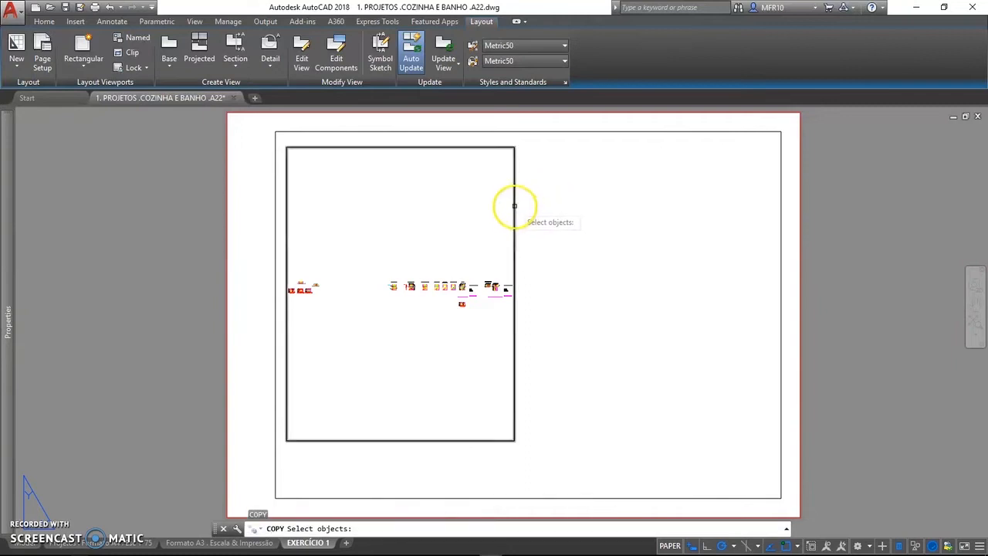
left_click(514, 206)
key("Return")
left_click(533, 315)
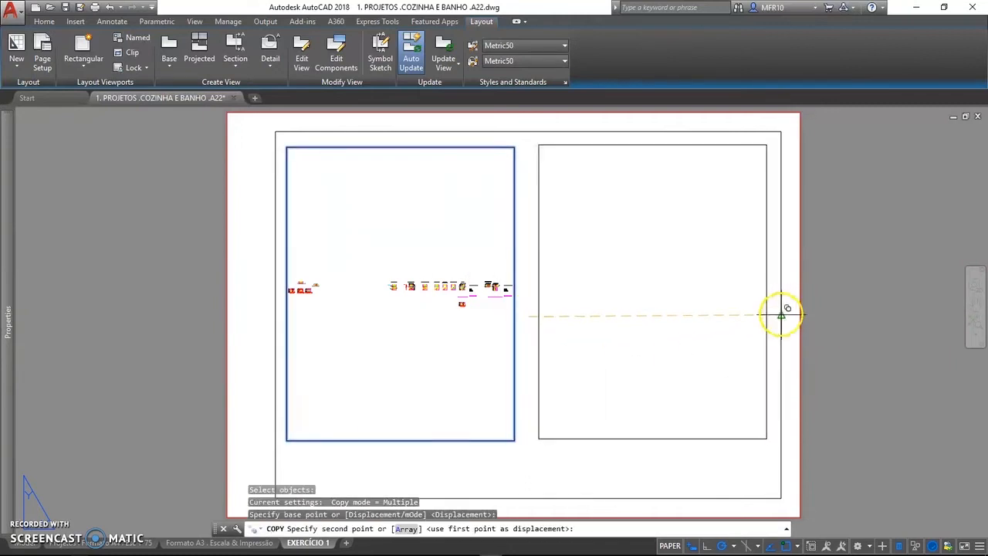
left_click(782, 314)
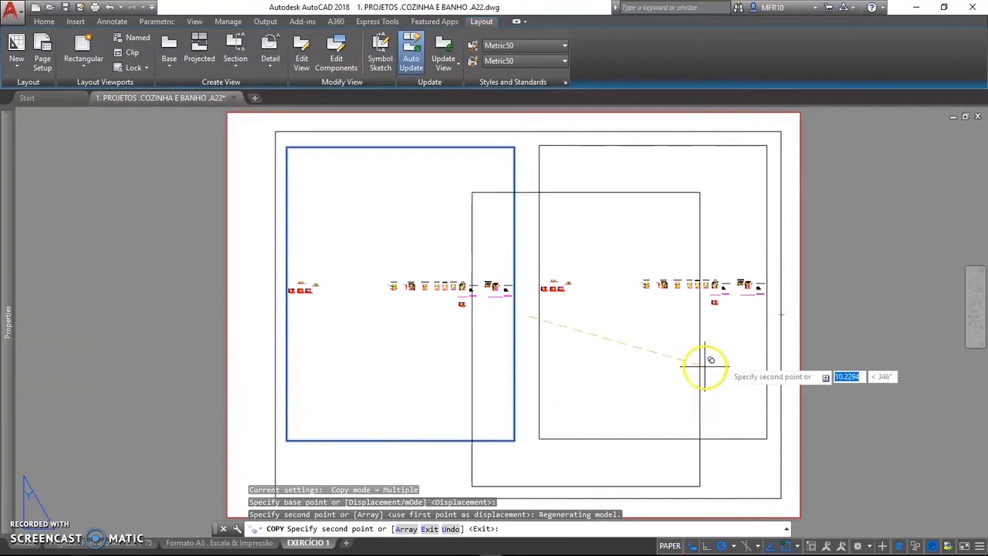
key("Return")
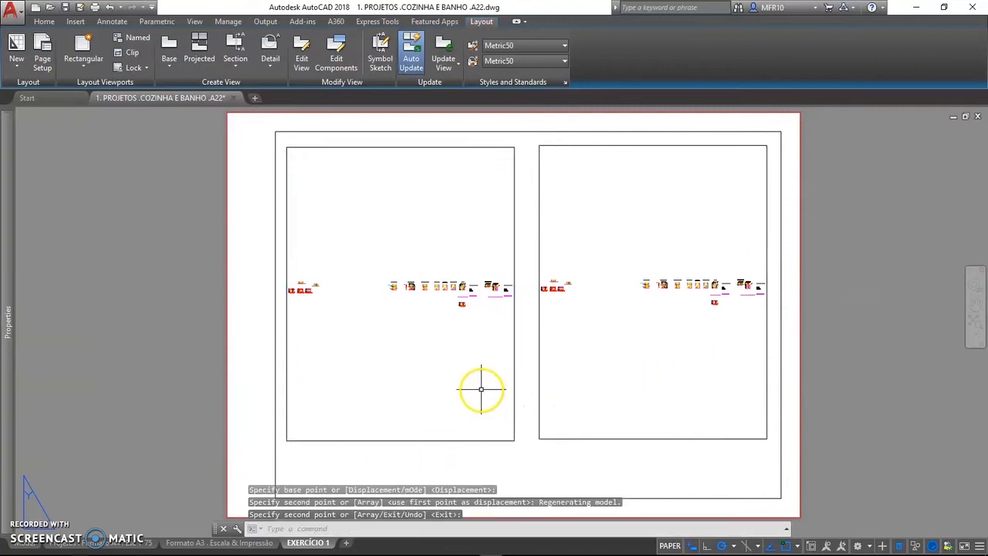
- Activate the left viewport and frame the dimensioned Cozinha floor plan with its Cotas . Dimension title inside it
double_click(401, 324)
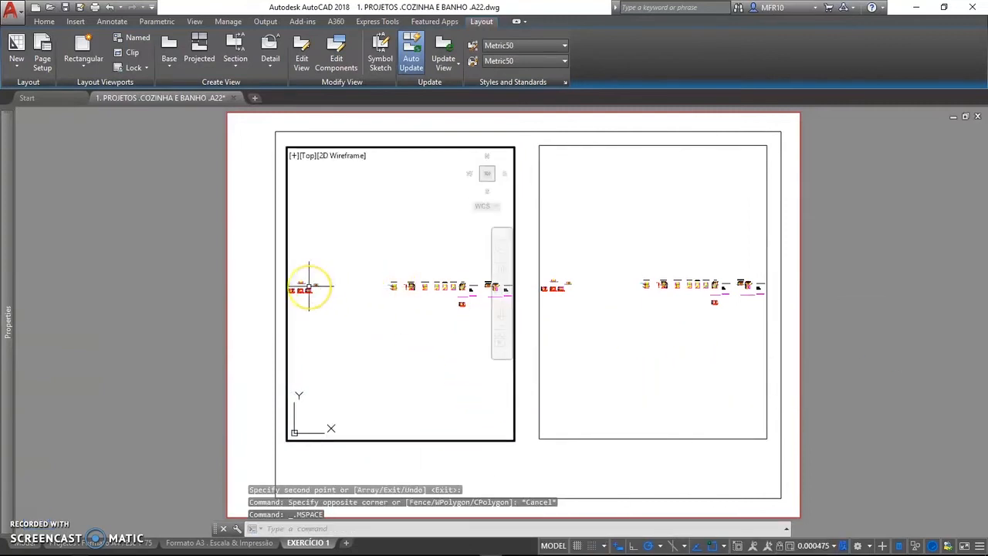
scroll(309, 286, "up", 12)
scroll(419, 289, "down", 8)
middle_click_drag(429, 300, 295, 325)
scroll(410, 324, "up", 8)
scroll(423, 324, "up", 4)
middle_click_drag(378, 297, 432, 347)
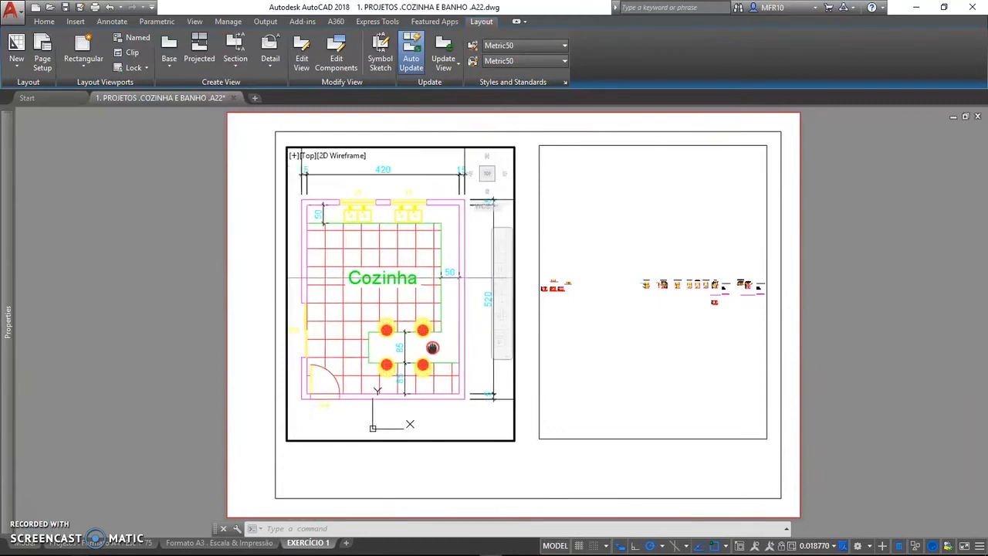
scroll(433, 347, "down", 2)
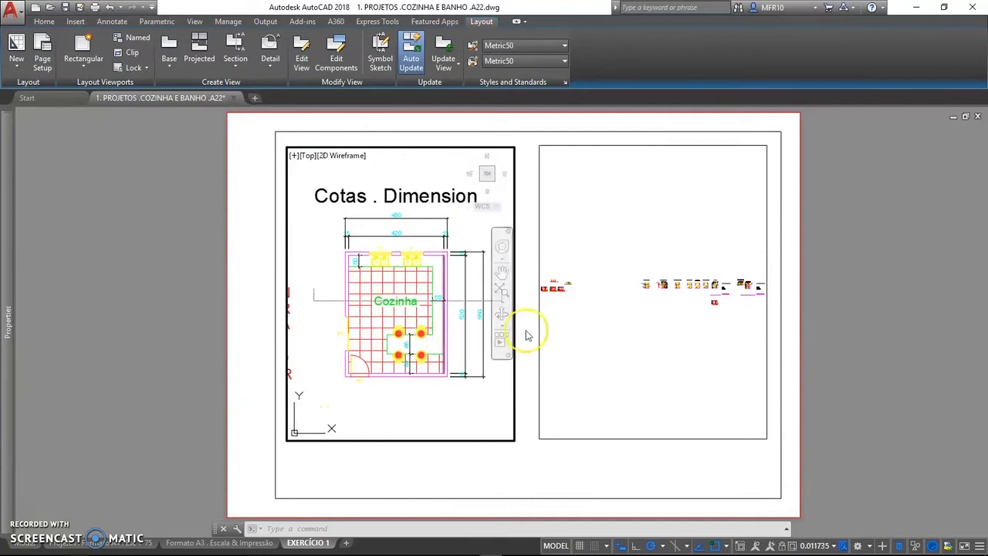
- Activate the right rectangular viewport and frame the double sink below window J1 as an enlarged detail
left_click(640, 287)
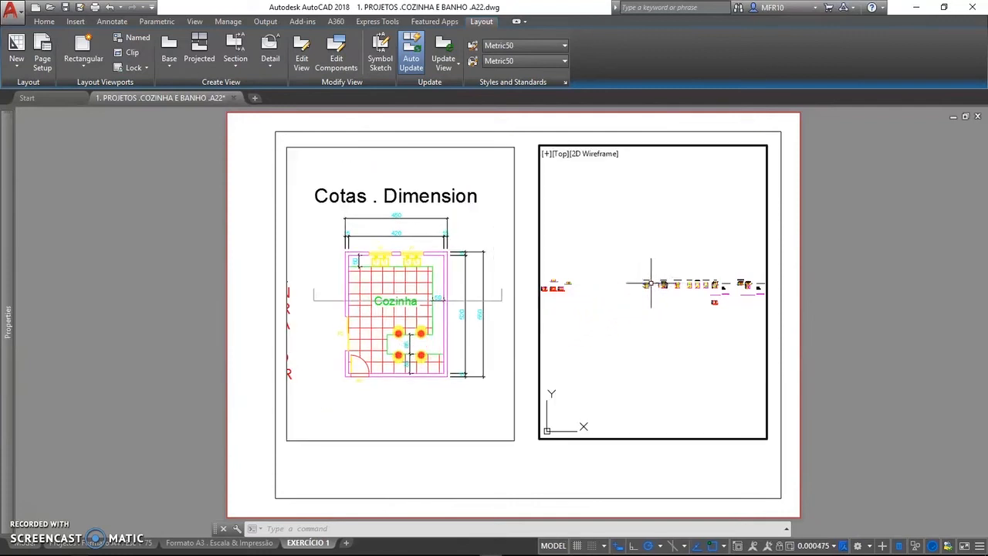
scroll(651, 284, "up", 8)
middle_click_drag(733, 288, 652, 333)
scroll(664, 304, "up", 8)
scroll(646, 294, "up", 6)
scroll(661, 309, "up", 3)
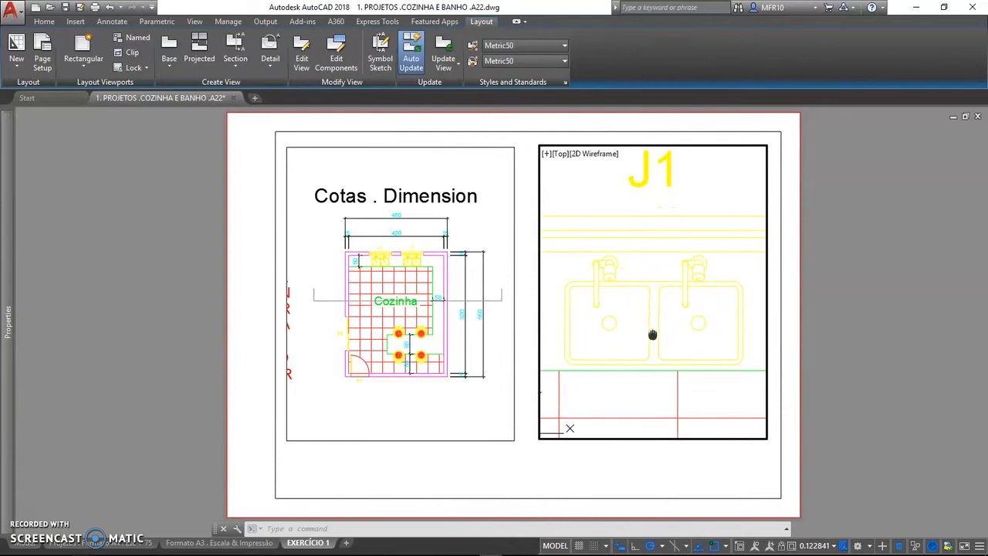
left_click_drag(652, 334, 650, 333)
middle_click_drag(651, 333, 651, 334)
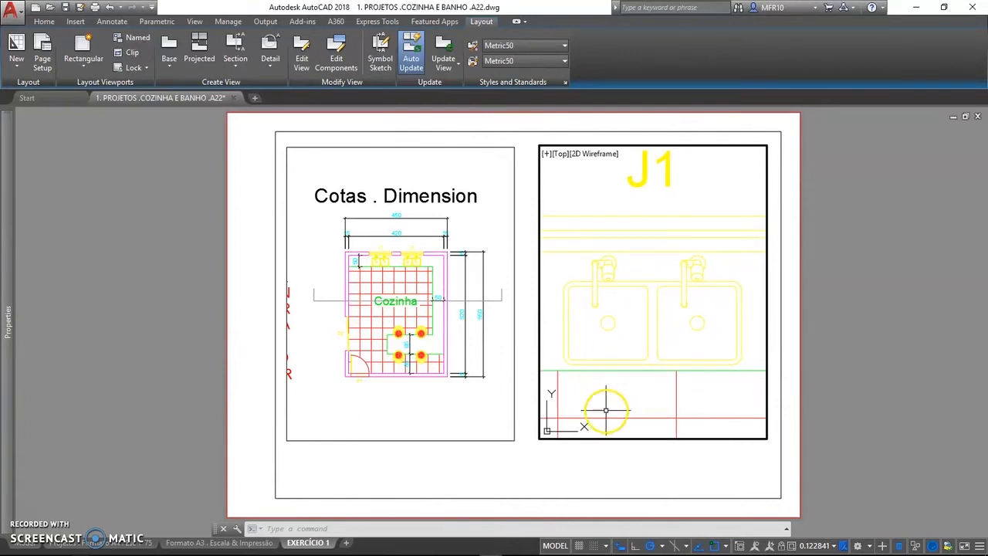
- Return to paper space and delete the right rectangular viewport
double_click(564, 463)
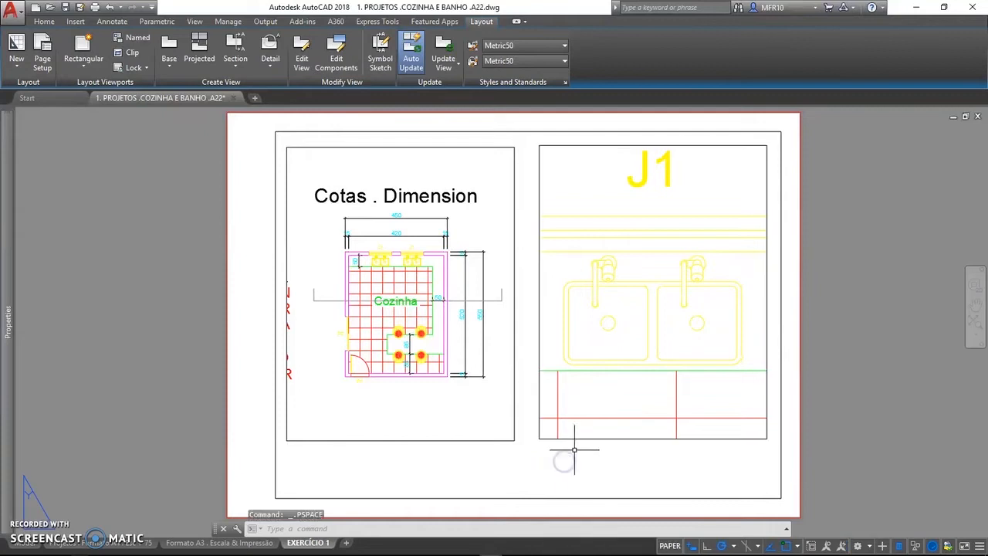
left_click(570, 437)
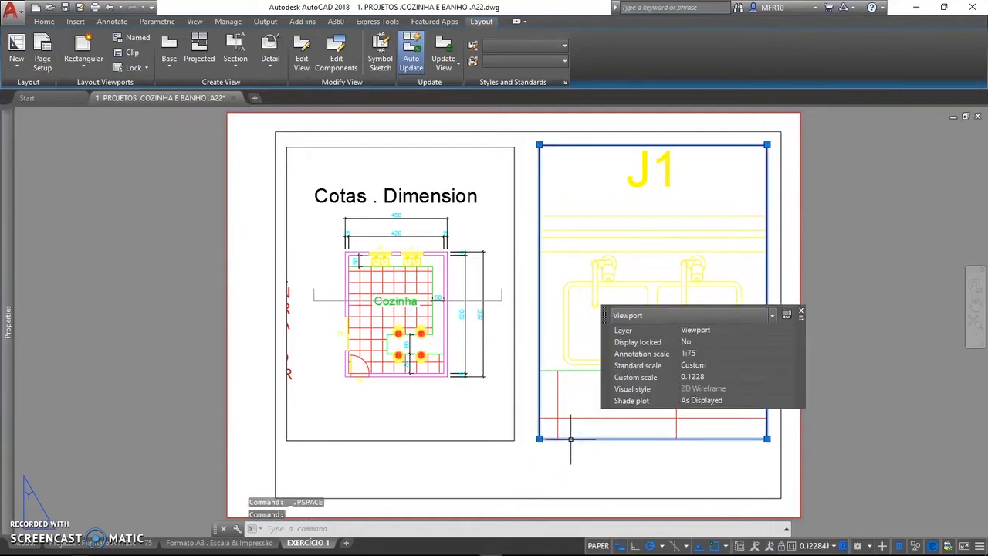
key("Delete")
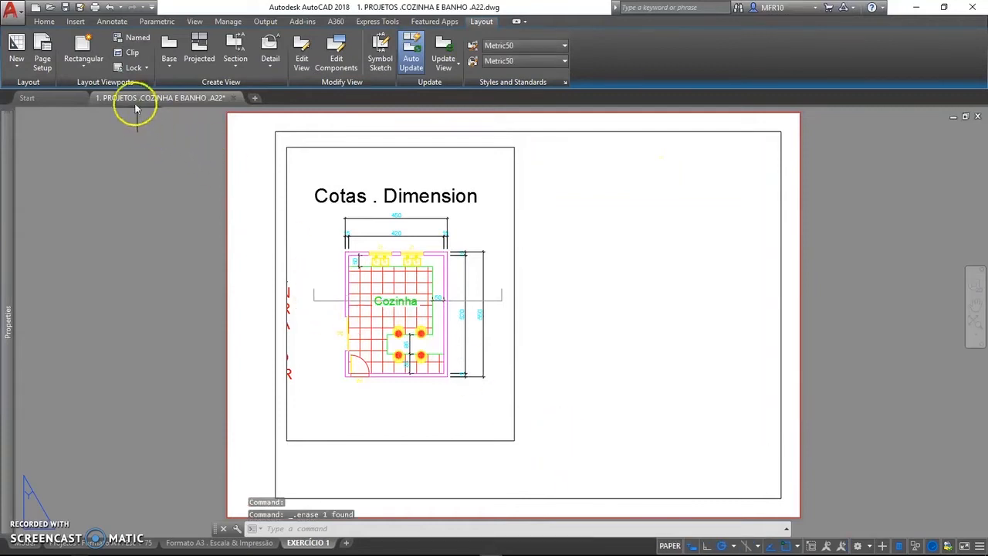
- Draw a circle with a radius of about 5.08 units in the empty right half of the A4 frame
type("c")
key("Return")
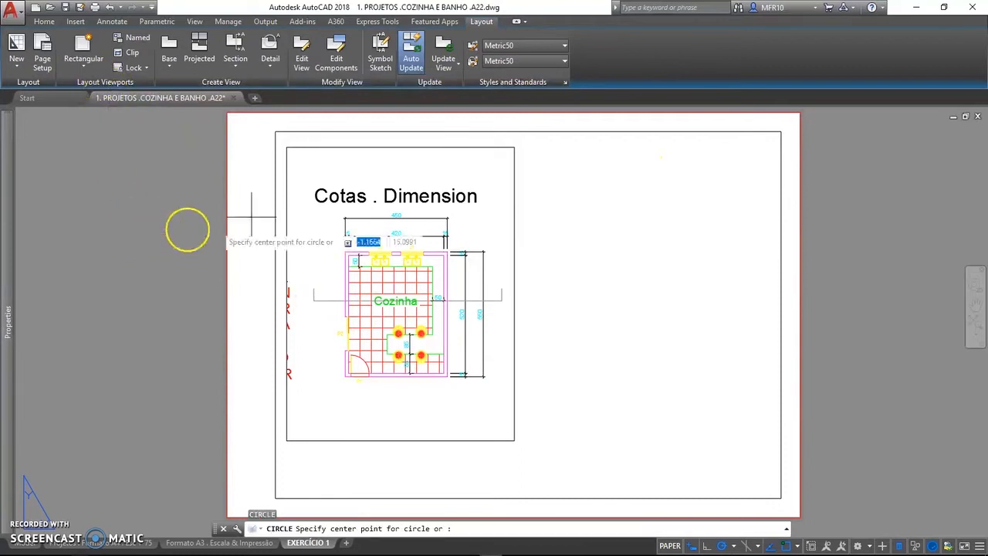
left_click(648, 293)
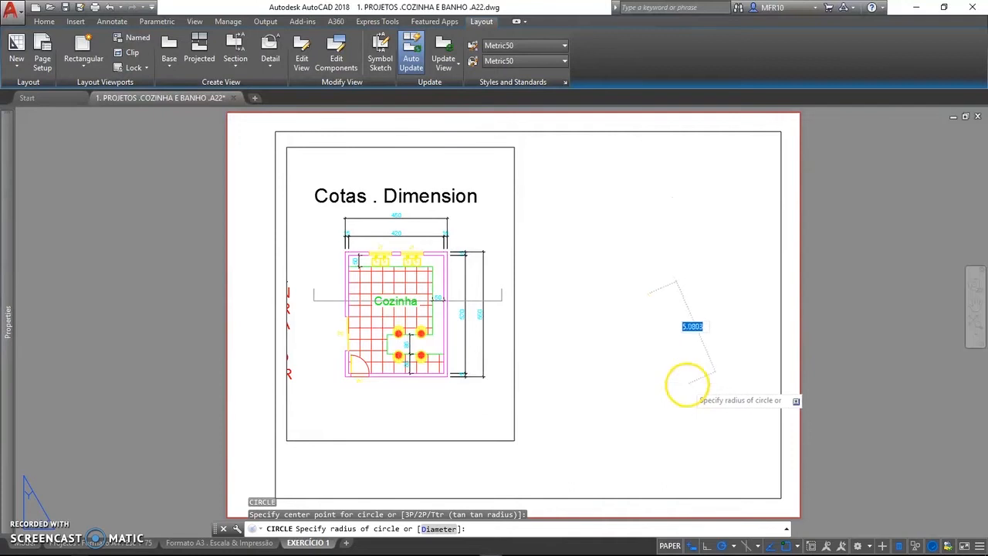
left_click(686, 384)
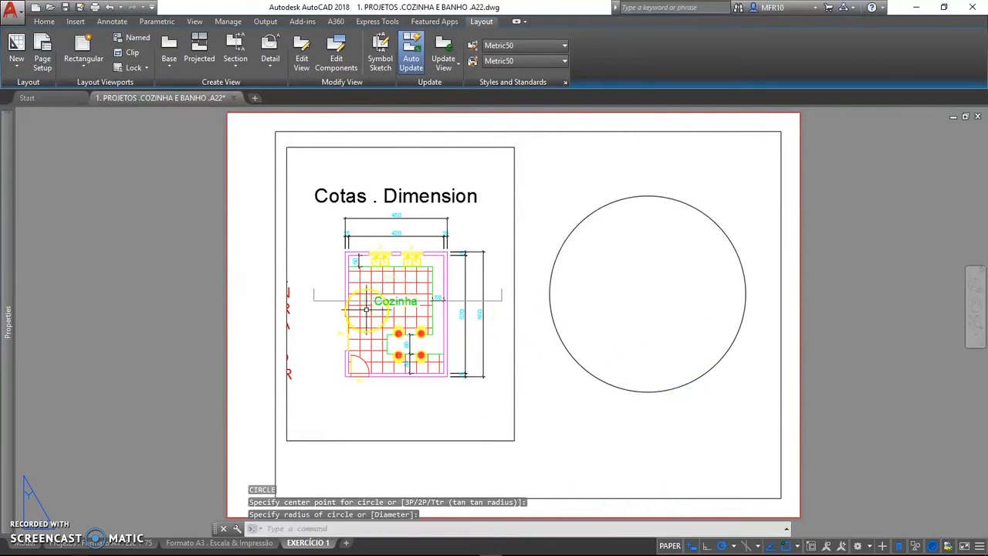
- Convert the circle into a layout viewport using the Object viewport option
left_click(87, 70)
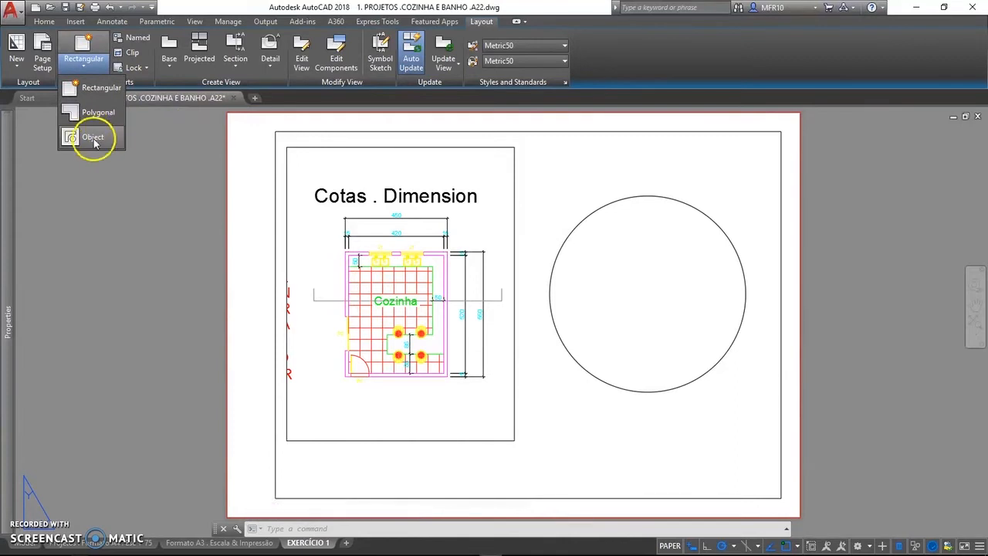
left_click(92, 137)
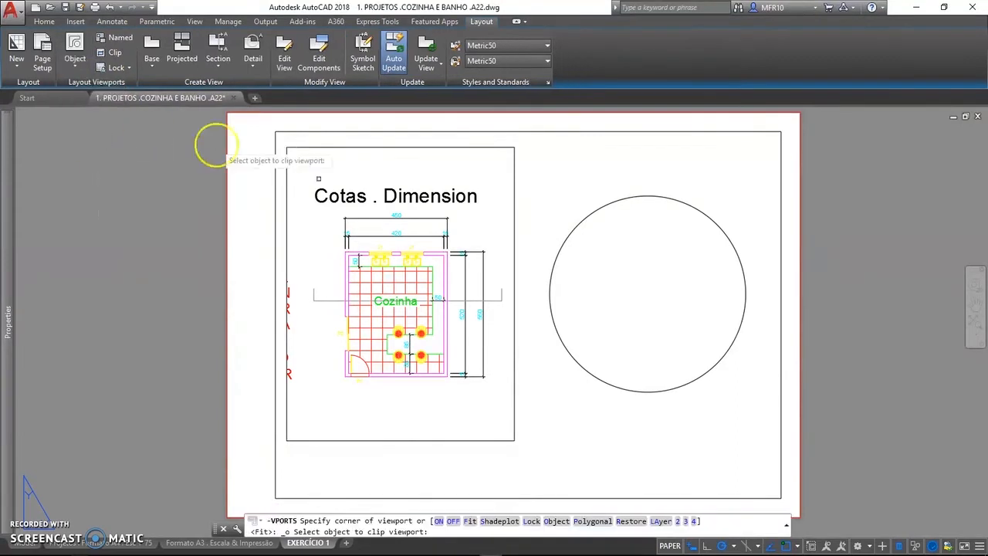
left_click(569, 352)
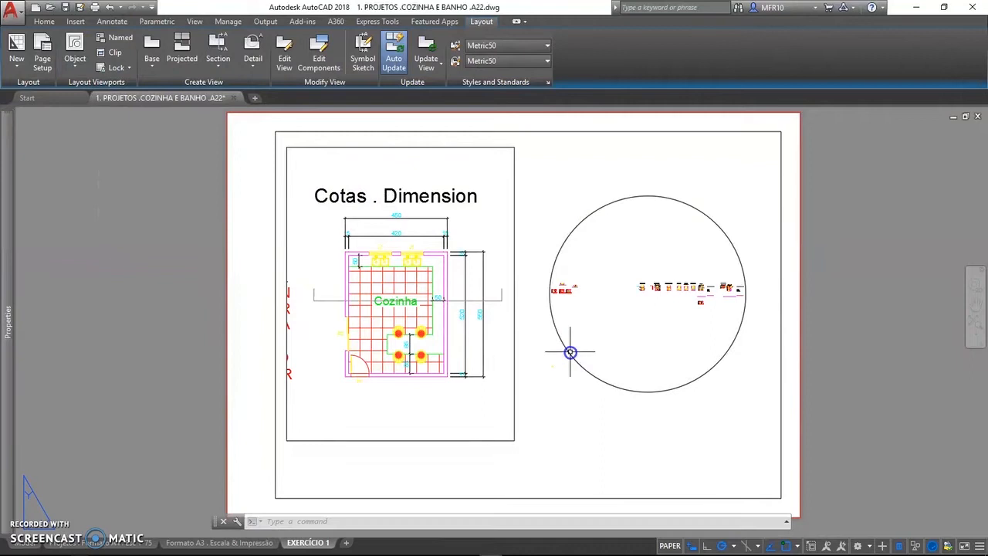
- Activate the circular viewport and frame the kitchen's double sink below window J1 inside it
double_click(641, 299)
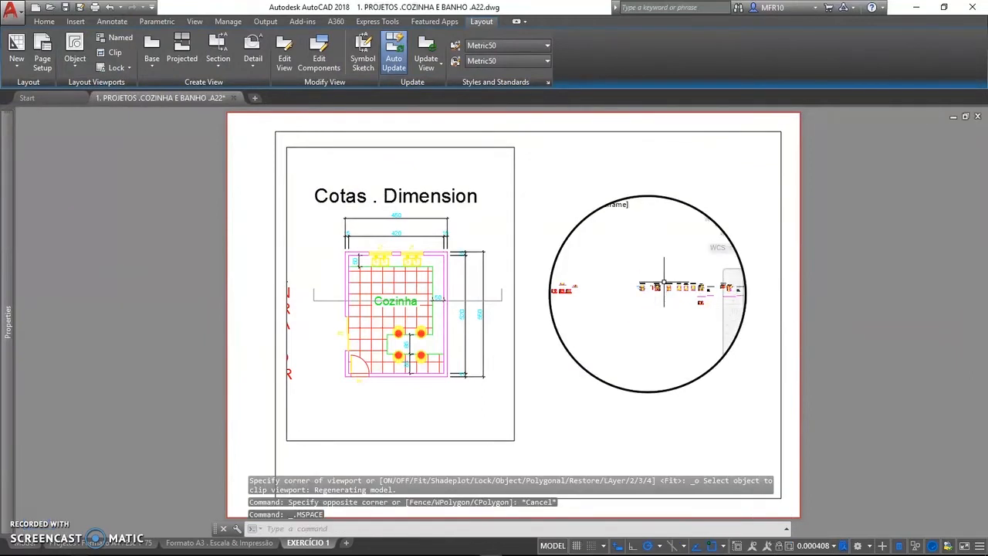
scroll(627, 298, "up", 5)
scroll(622, 295, "up", 8)
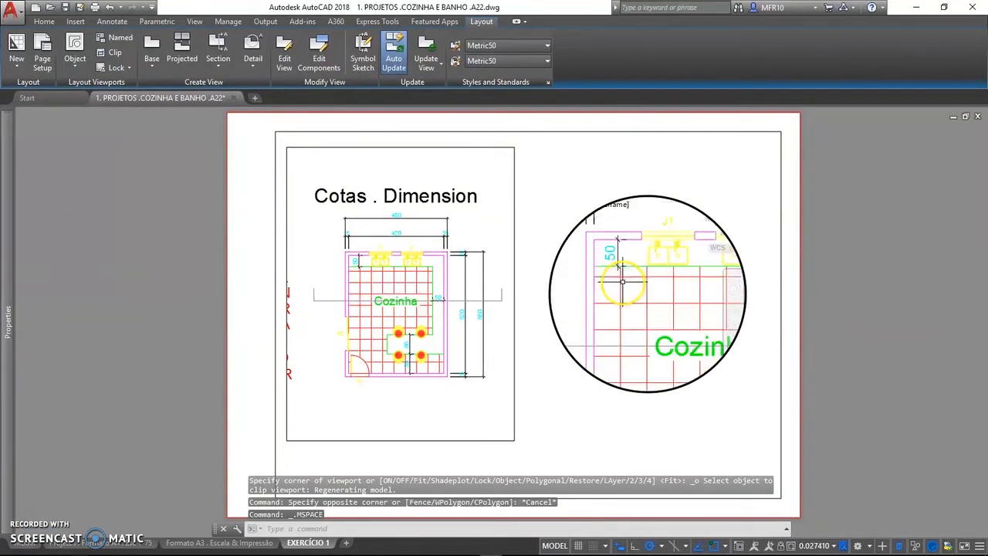
scroll(644, 276, "up", 3)
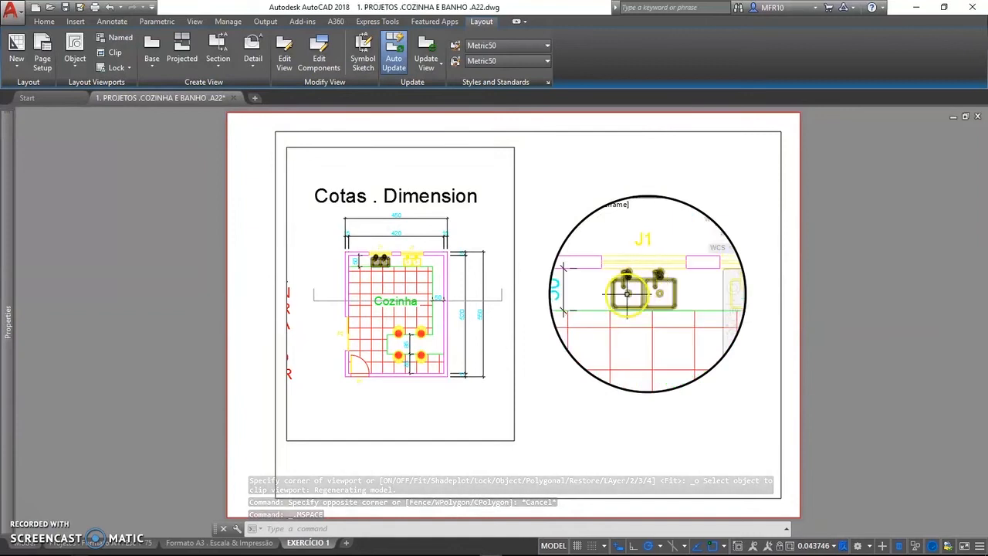
mouse_move(657, 313)
middle_mouse_down()
mouse_move(653, 335)
mouse_move(659, 329)
middle_mouse_up()
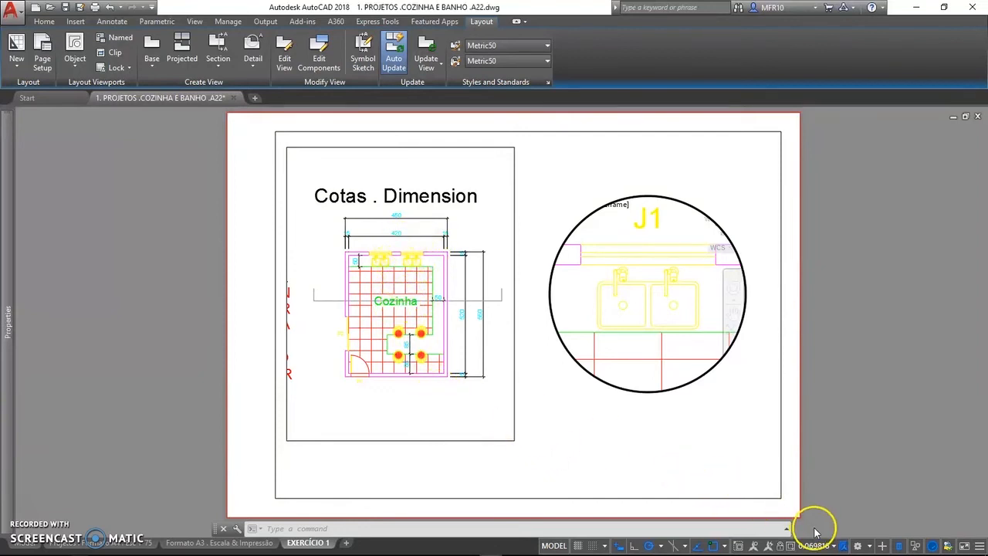
- Set the circular viewport's scale to 1:10 and recentre the double sink within the circle
left_click(836, 545)
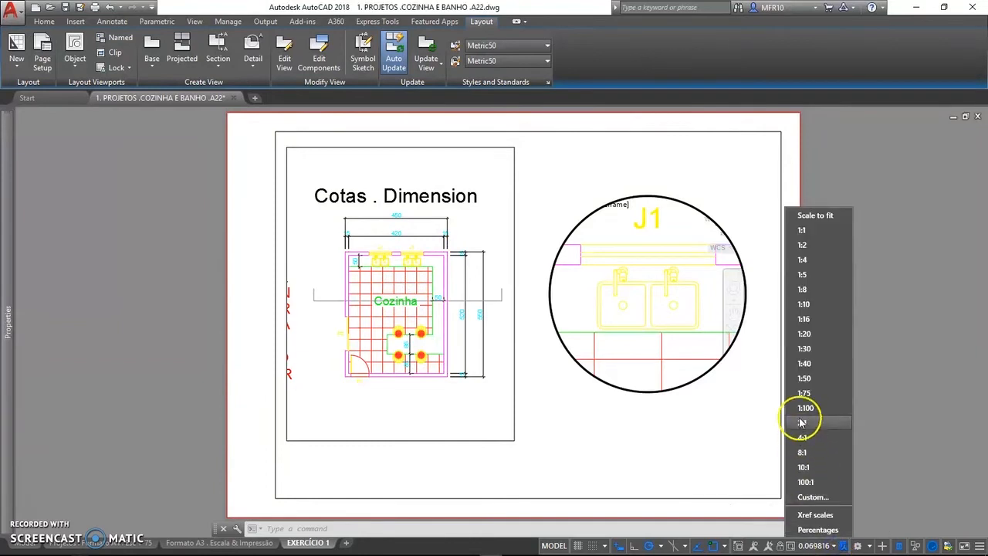
left_click(814, 304)
middle_click_drag(662, 342, 670, 326)
- Activate the rectangular viewport, set its scale to 1:75 and reposition the Cozinha plan within it
left_click(446, 375)
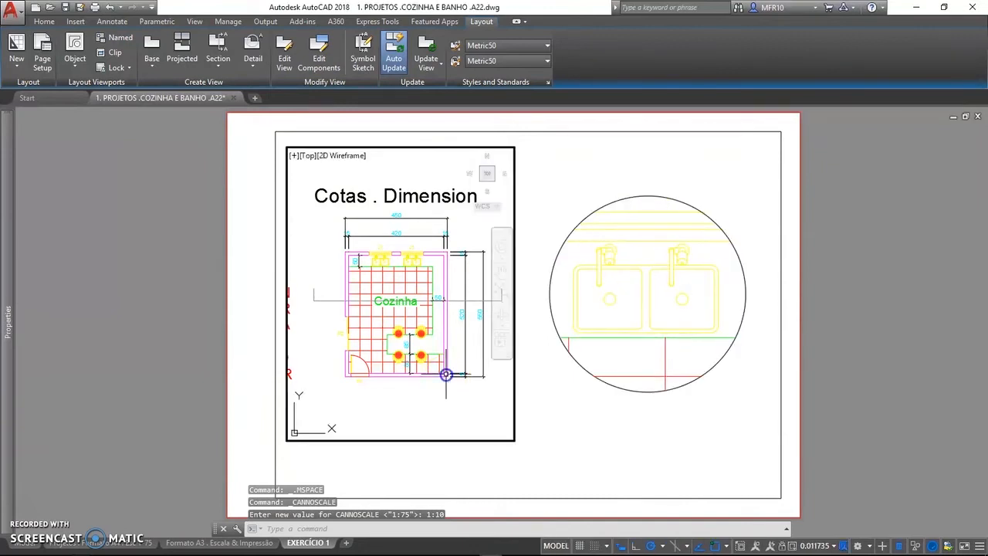
left_click(833, 545)
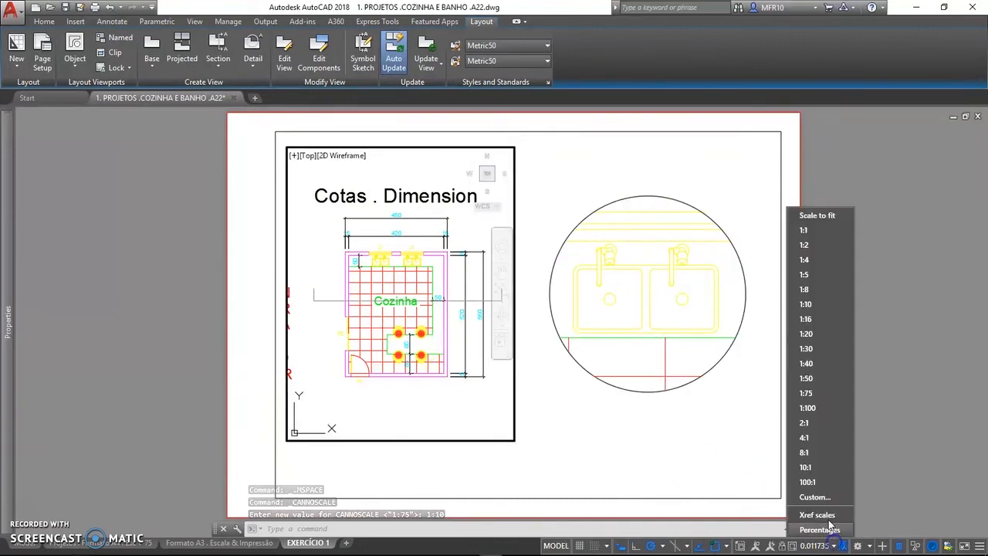
left_click(827, 393)
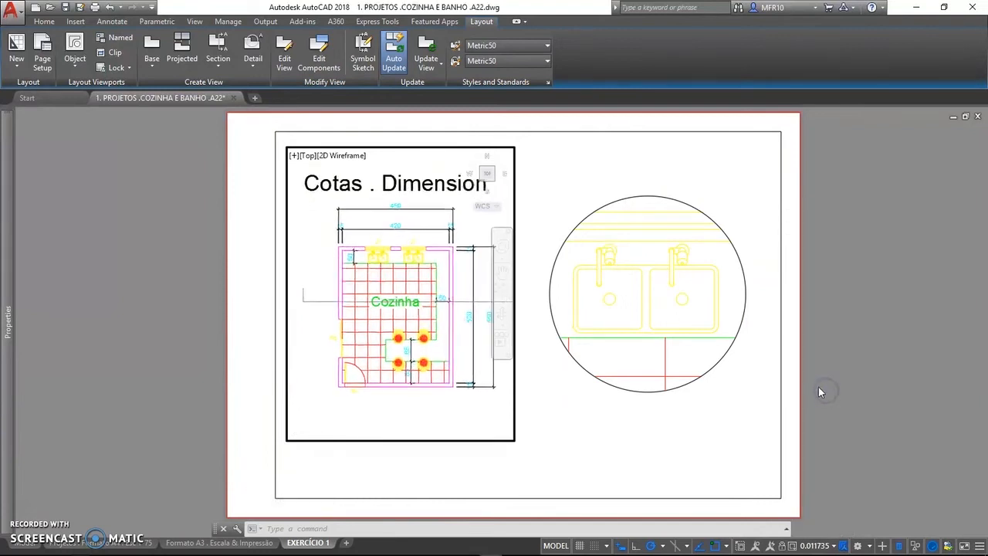
middle_click_drag(421, 391, 415, 395)
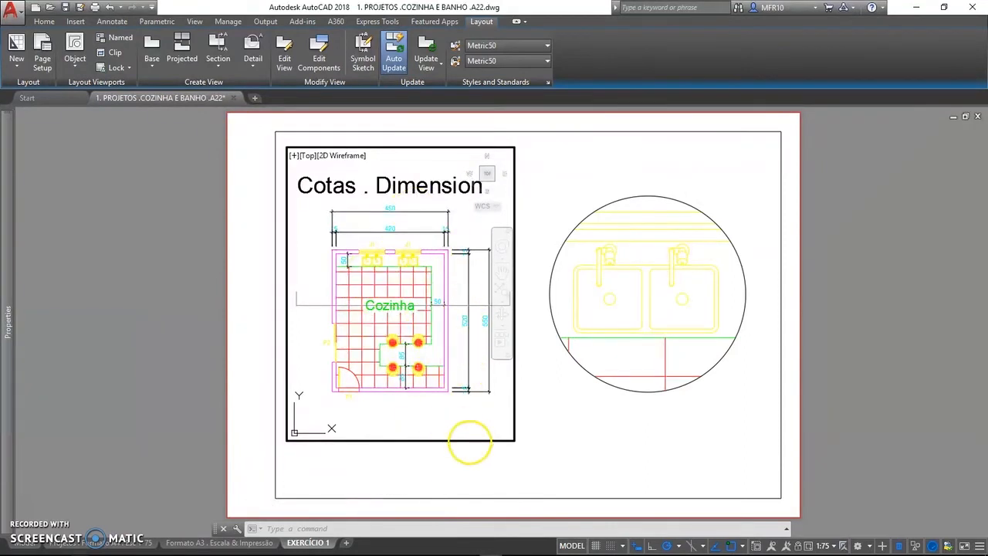
- Review the drawings and the annotation scale choices in model space, and return to the EXERCÍCIO 1 layout
left_click(633, 345)
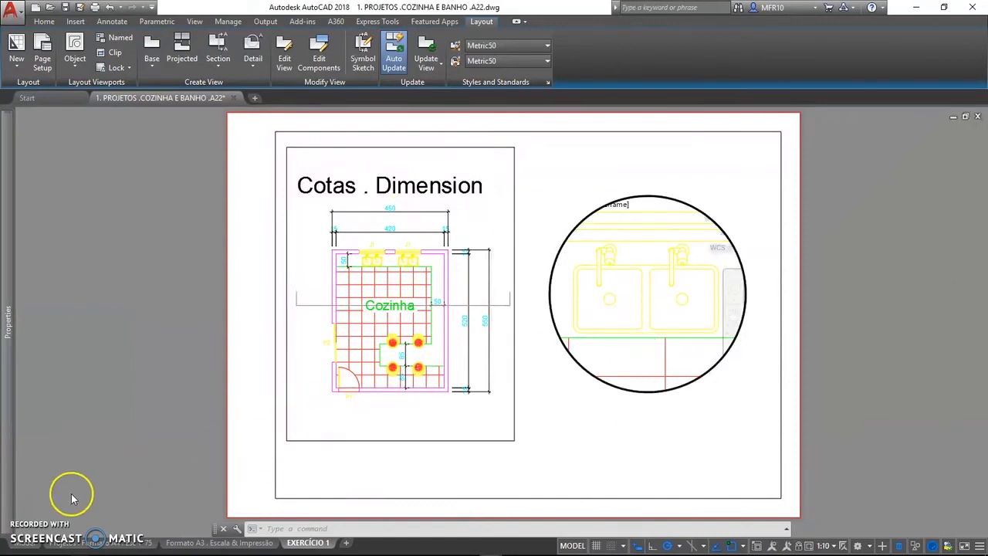
left_click(31, 543)
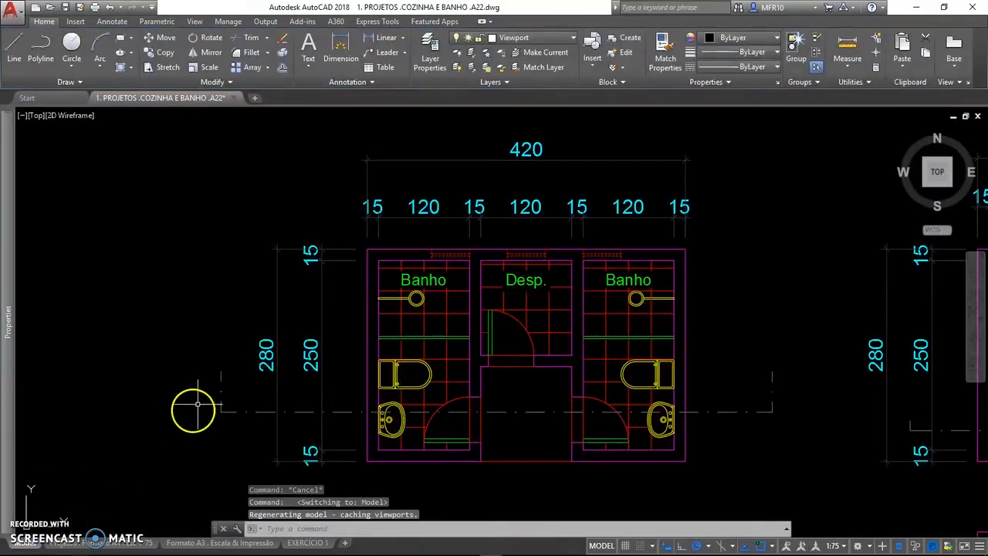
scroll(361, 356, "down", 5)
scroll(361, 356, "down", 4)
mouse_move(209, 419)
middle_mouse_down()
mouse_move(425, 405)
mouse_move(511, 366)
mouse_move(528, 345)
middle_mouse_up()
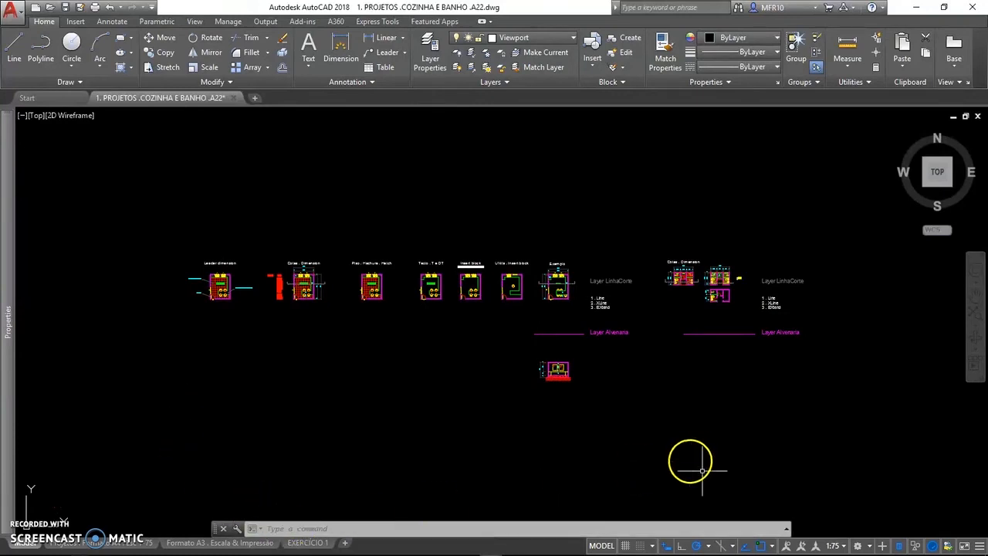
left_click(845, 546)
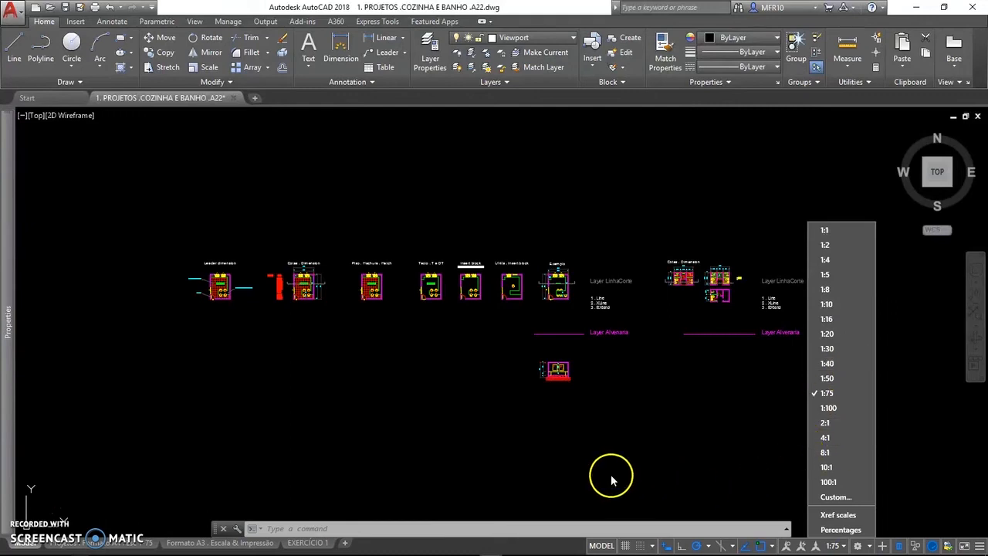
left_click(577, 456)
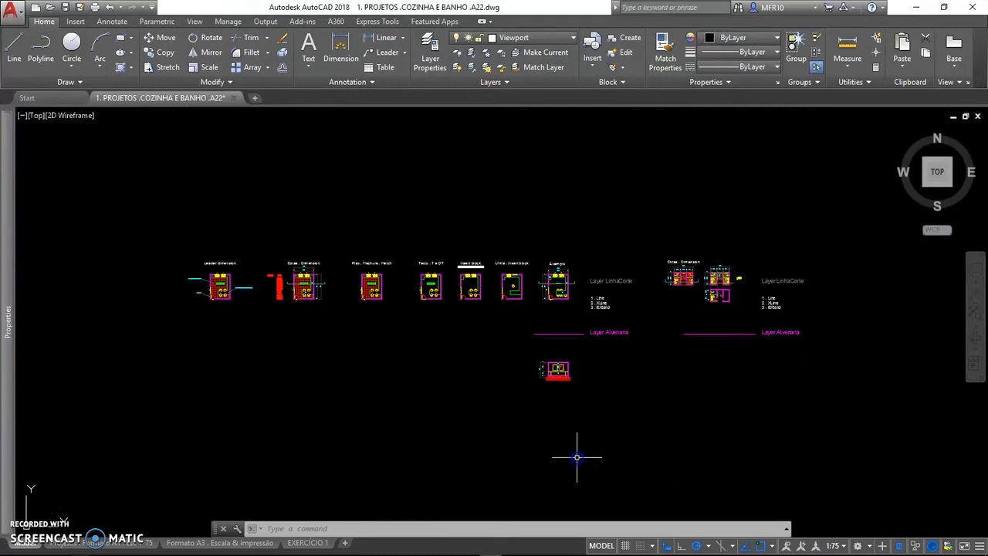
left_click(300, 542)
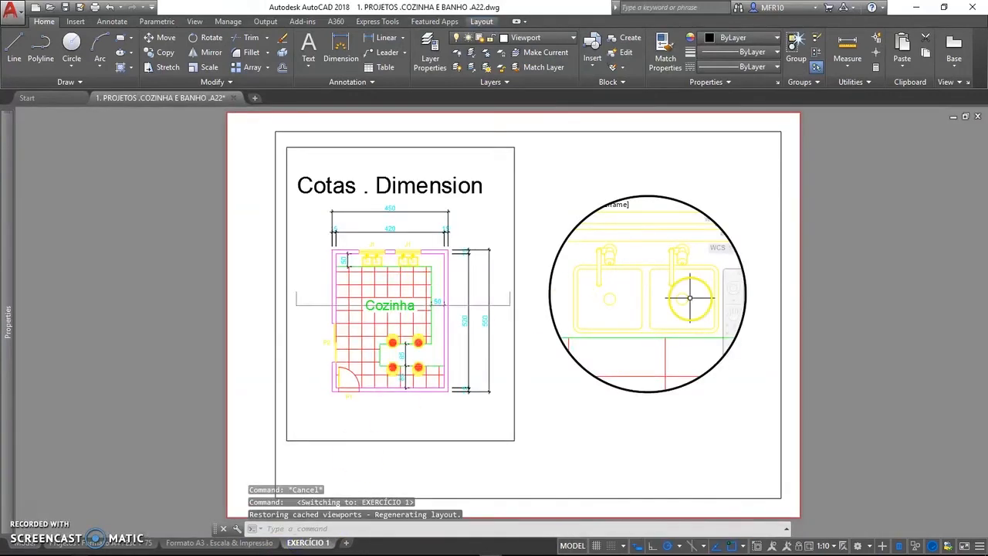
- Maximize the circular viewport and frame the double sink below the window for dimensioning
double_click(625, 416)
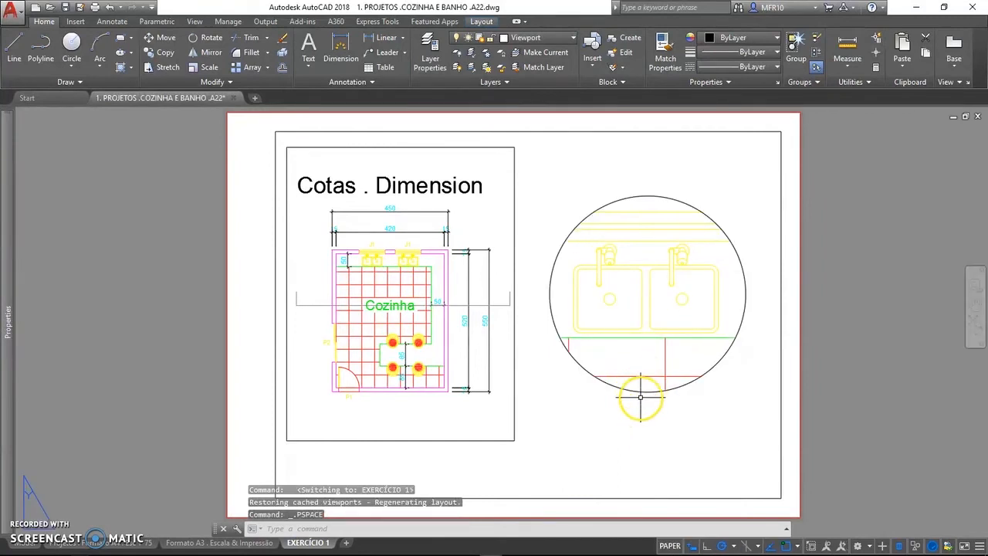
left_click(641, 392)
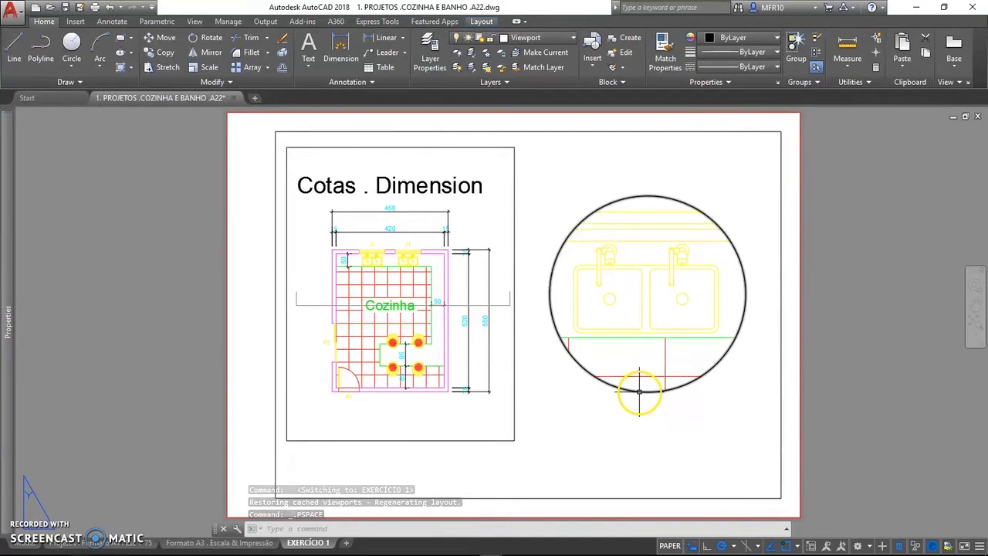
double_click(639, 393)
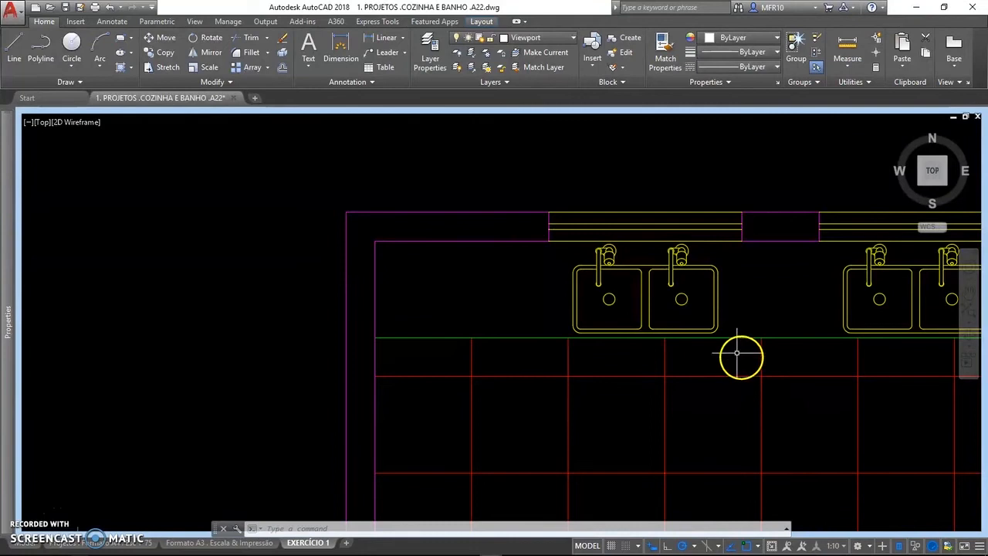
scroll(700, 290, "up", 2)
scroll(700, 291, "up", 1)
middle_click_drag(701, 293, 686, 359)
scroll(686, 362, "down", 1)
middle_click_drag(721, 405, 668, 368)
scroll(625, 329, "up", 2)
middle_click_drag(629, 339, 638, 355)
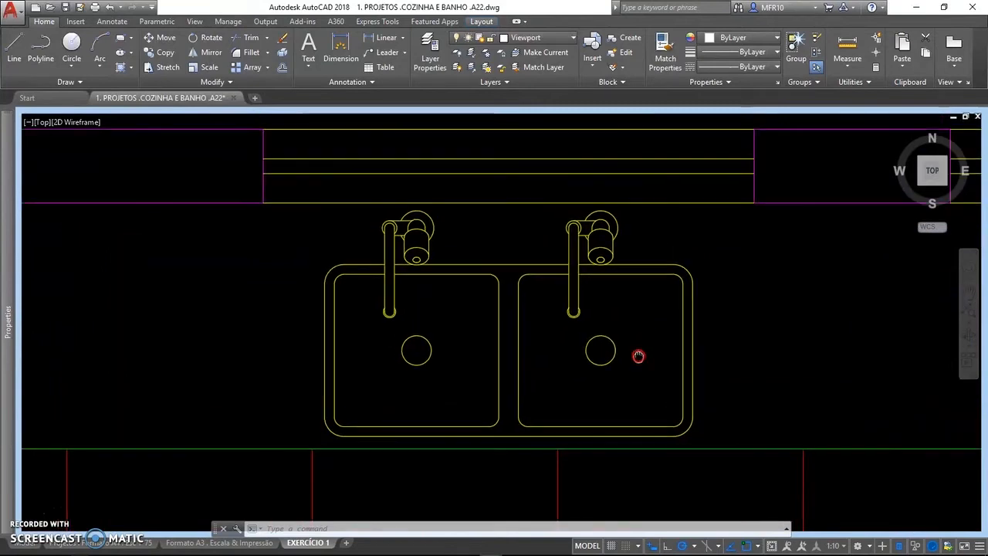
- Make Cotas the current layer
left_click(567, 37)
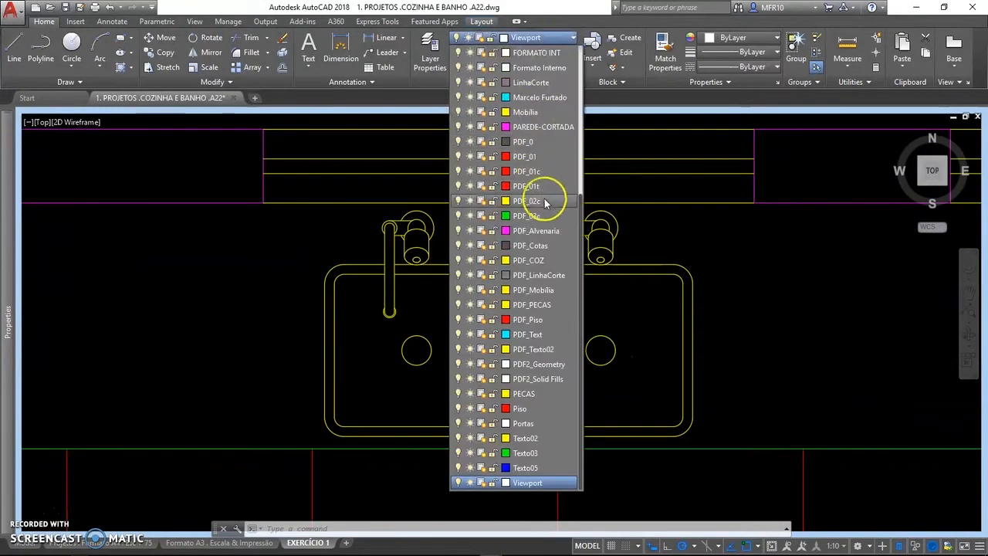
scroll(544, 215, "up", 5)
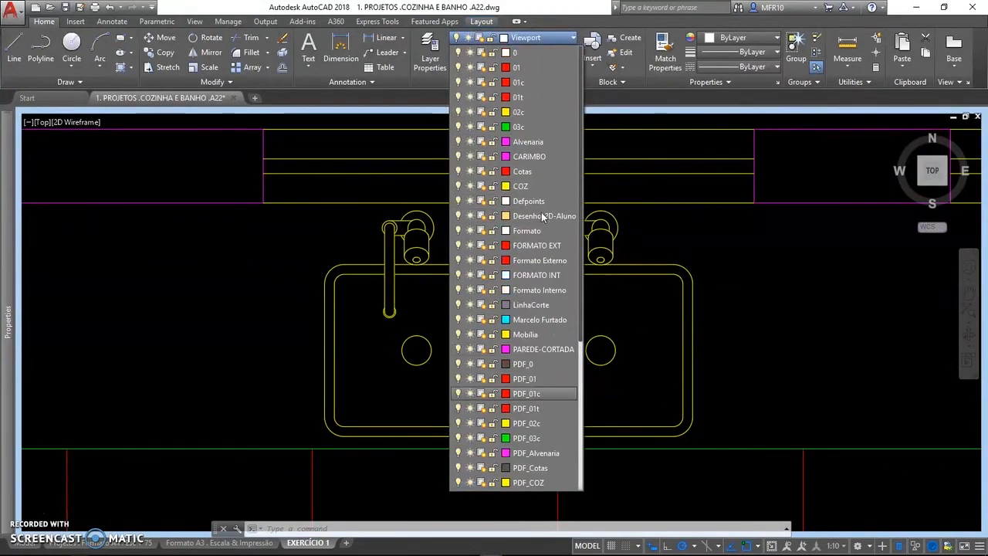
left_click(537, 175)
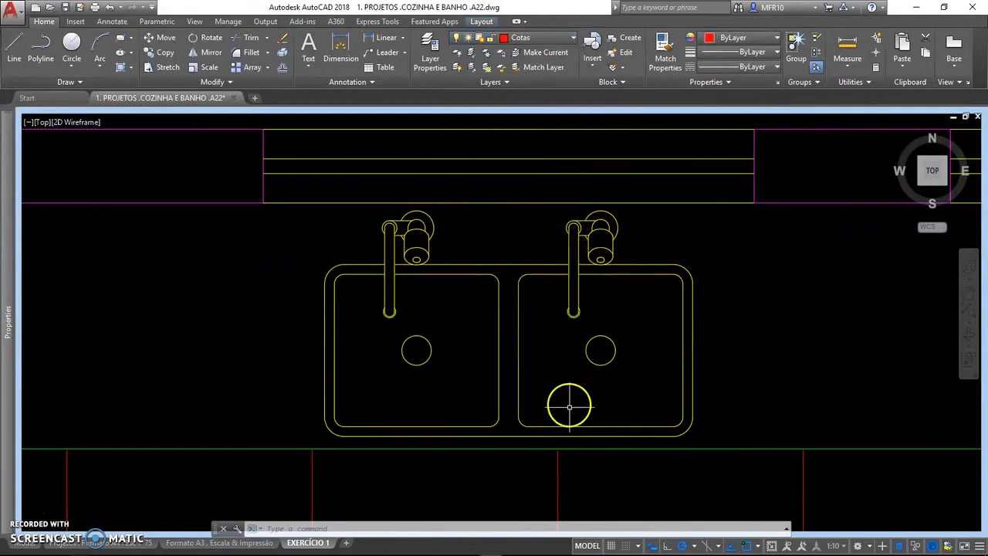
- Add radius dimensions to the right basin's drain circle and the sink's upper-right outer corner
type("DIMRA")
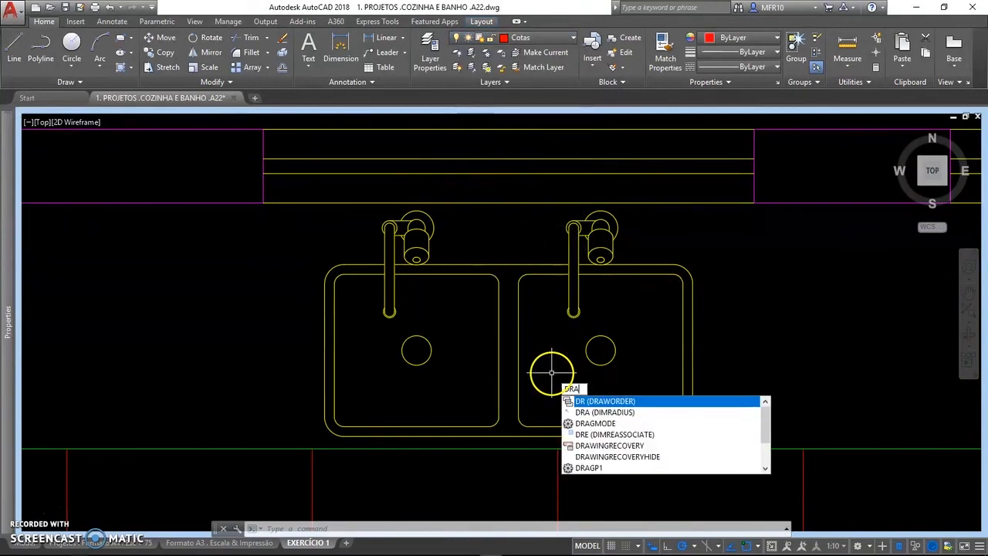
key("Return")
left_click(609, 338)
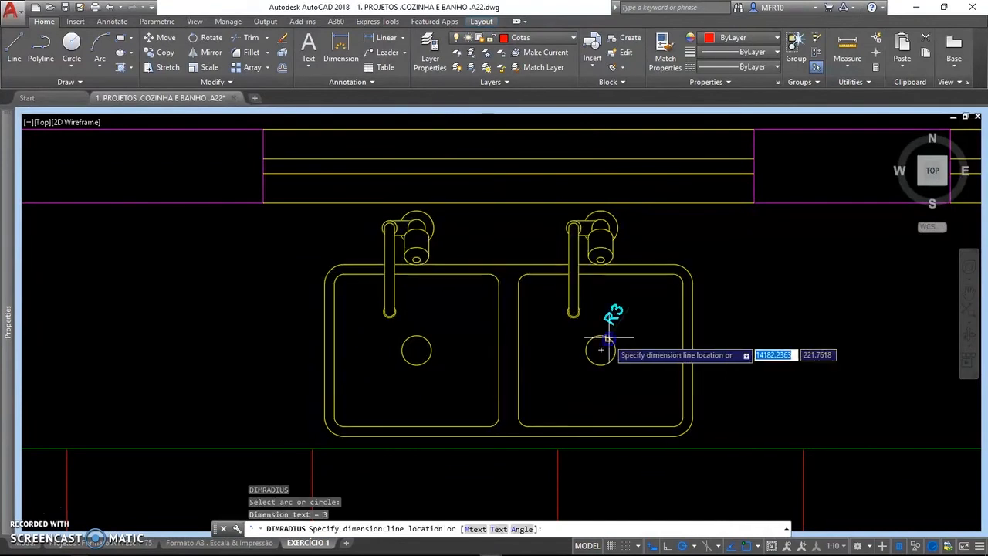
left_click(618, 318)
key("Return")
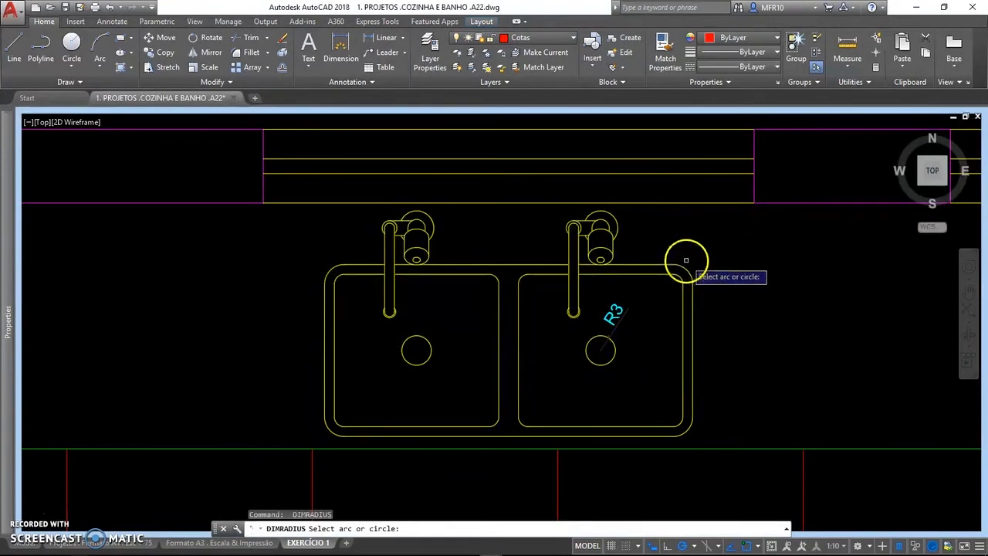
left_click(685, 267)
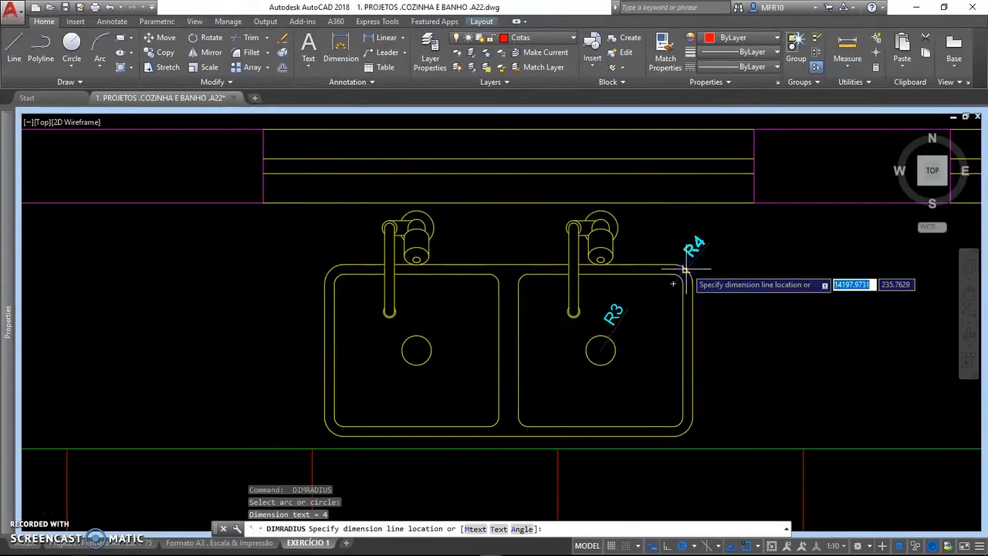
left_click(685, 269)
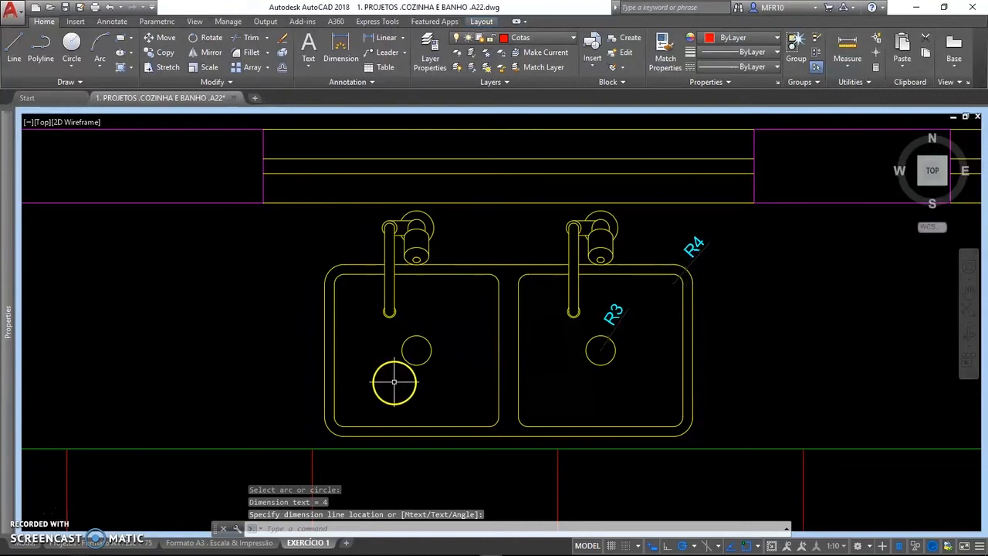
- Add a linear dimension across the left basin's inner width and continue it across the gap between the basins
type("dli")
key("Return")
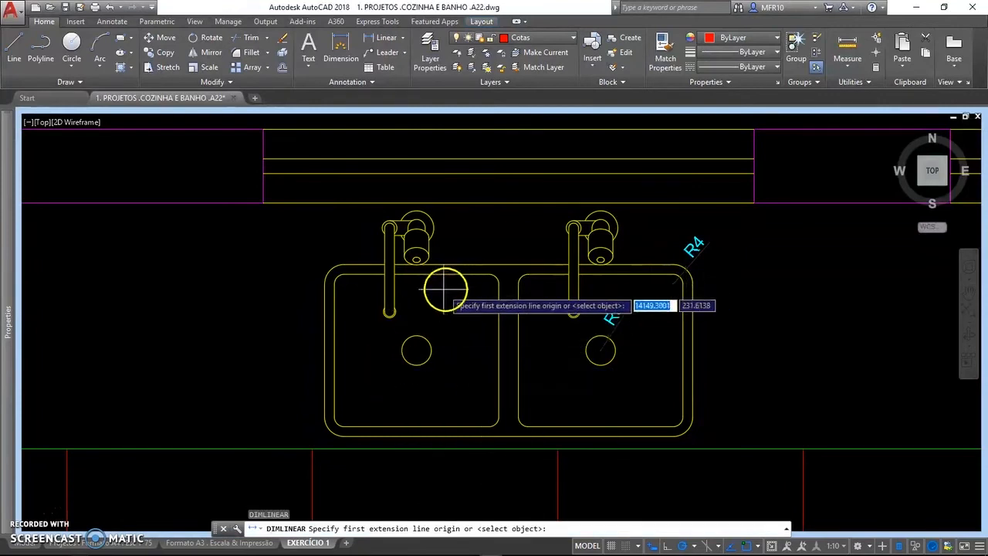
left_click(338, 386)
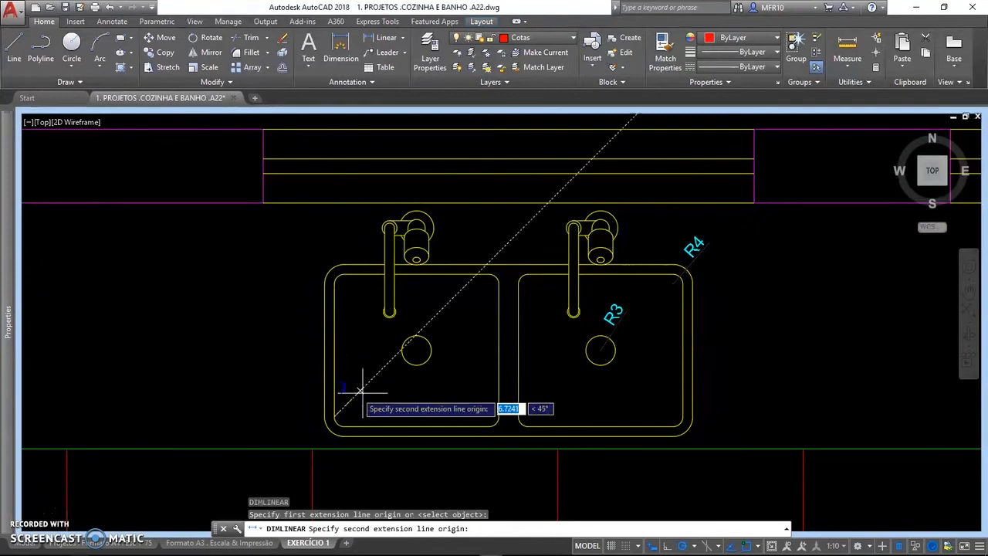
left_click(497, 415)
left_click(502, 400)
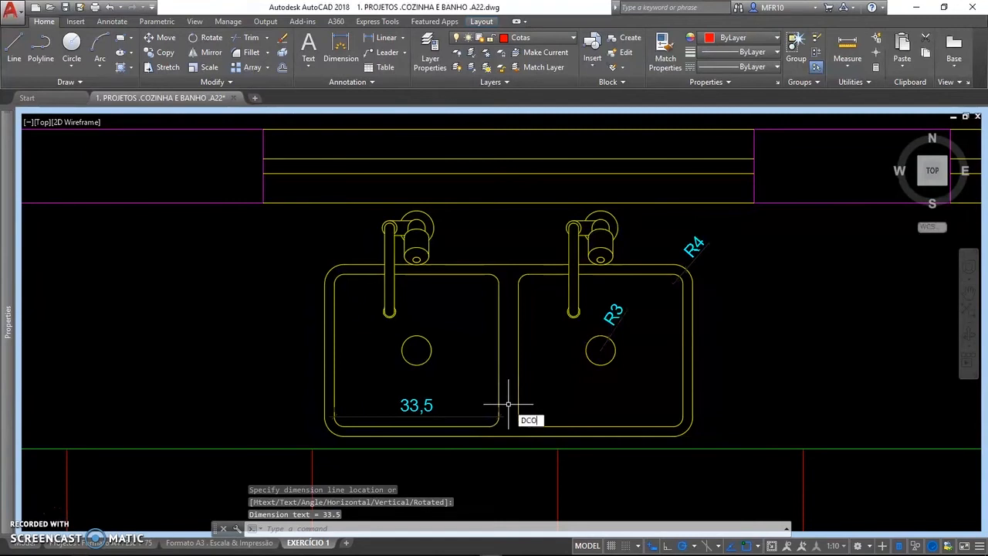
key("Return")
left_click(518, 416)
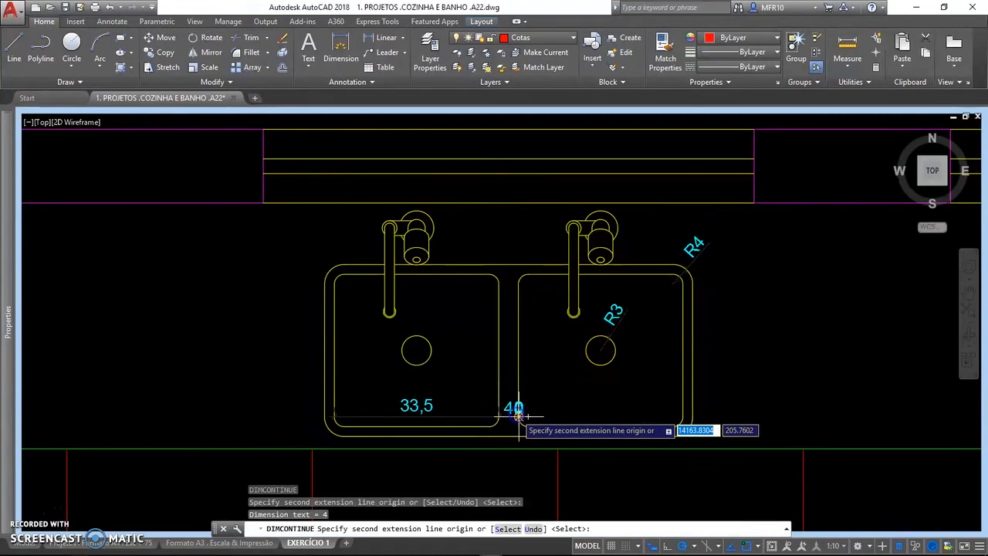
key("Return")
key("Return")
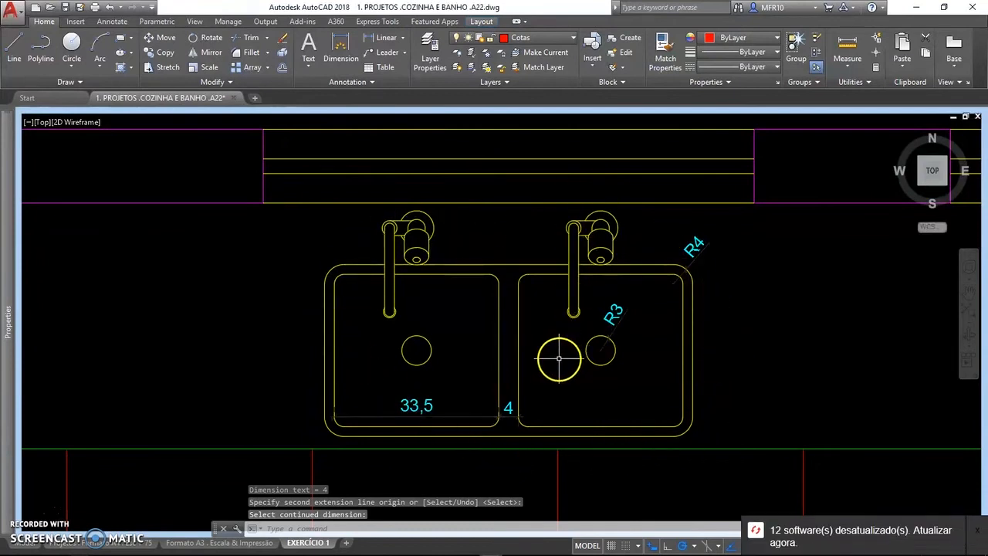
left_click(979, 534)
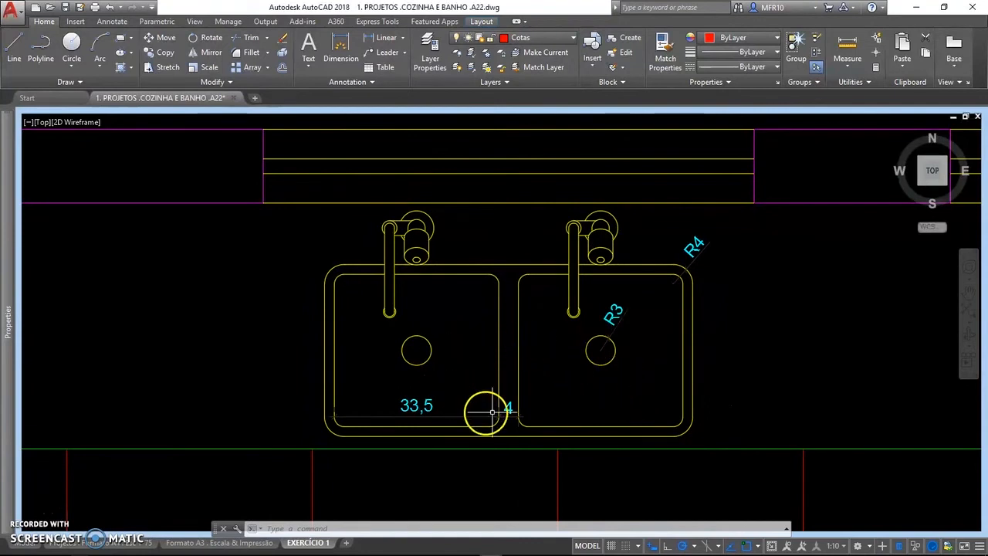
- Restore the maximized circular viewport to return to the layout's paper space
left_click(772, 548)
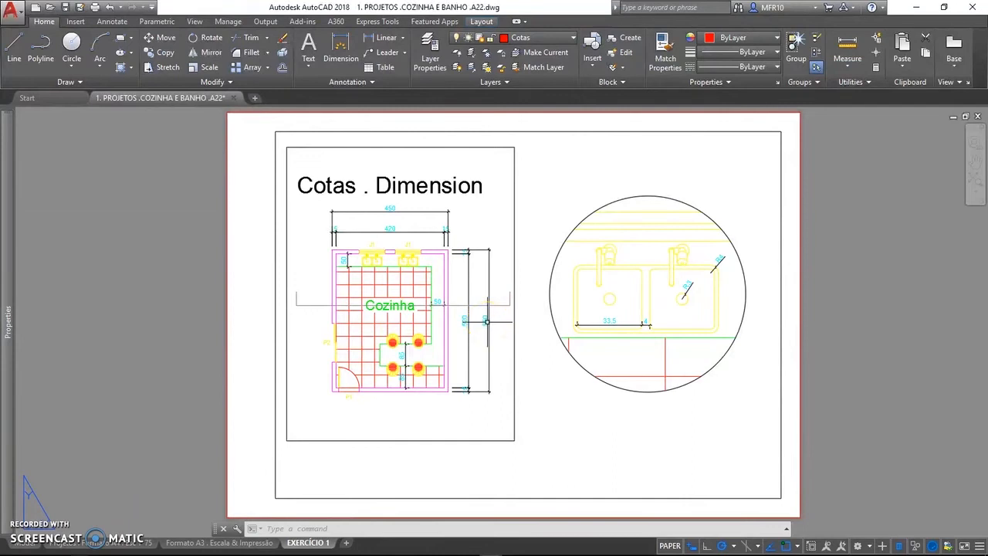
left_click(113, 23)
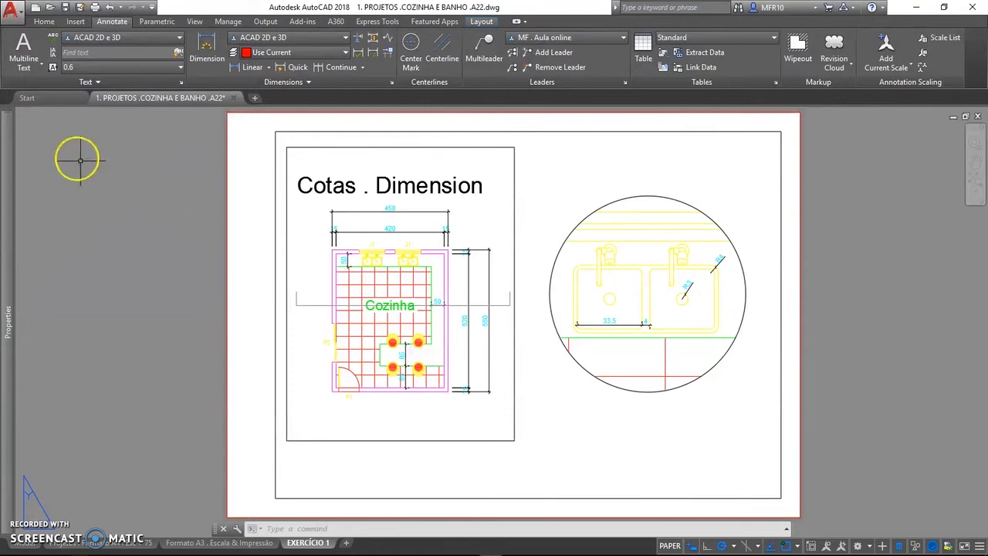
left_click(44, 21)
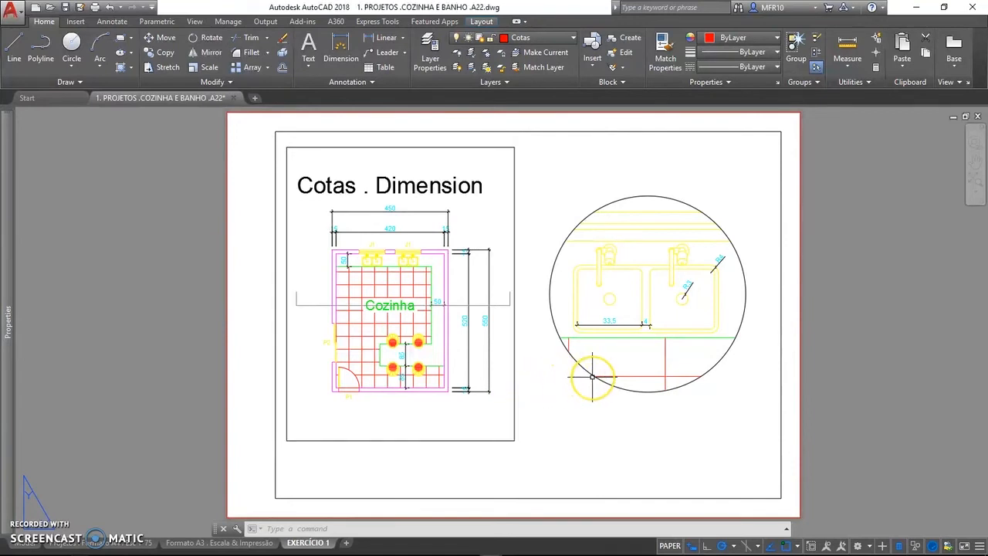
left_click(561, 419)
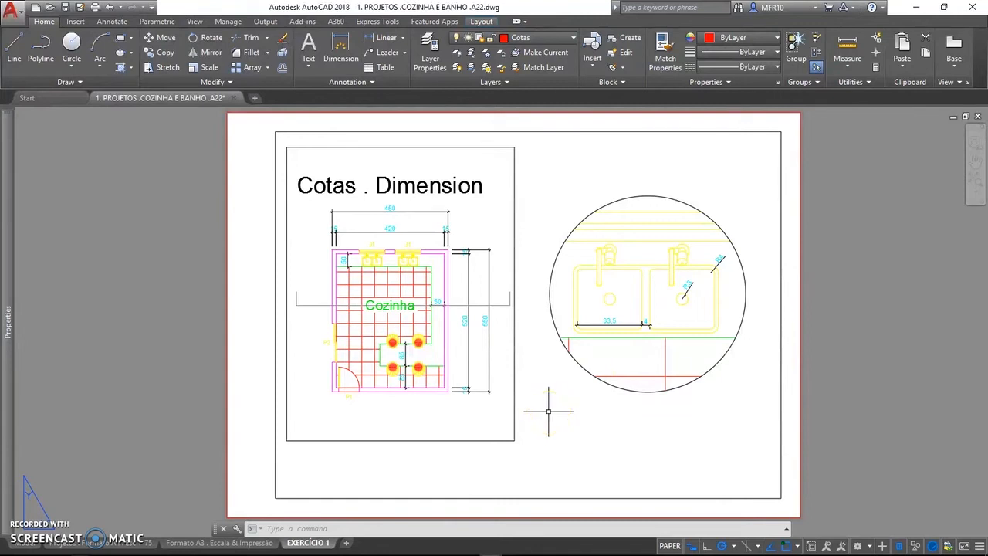
- Preview the EXERCÍCIO 1 plot with DWG To PDF.pc3 on ISO A4 landscape, and close the plot settings without plotting
key("ctrl+p")
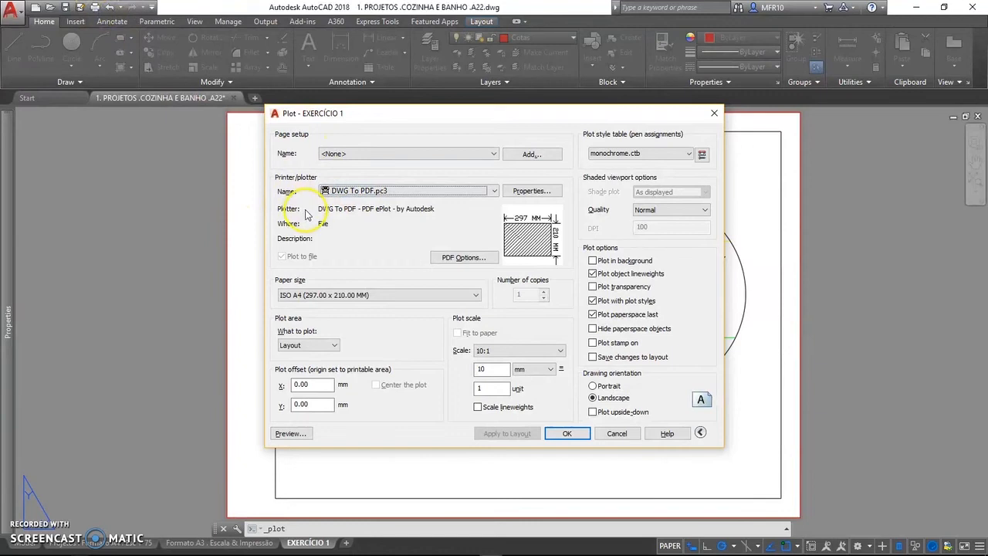
left_click(421, 296)
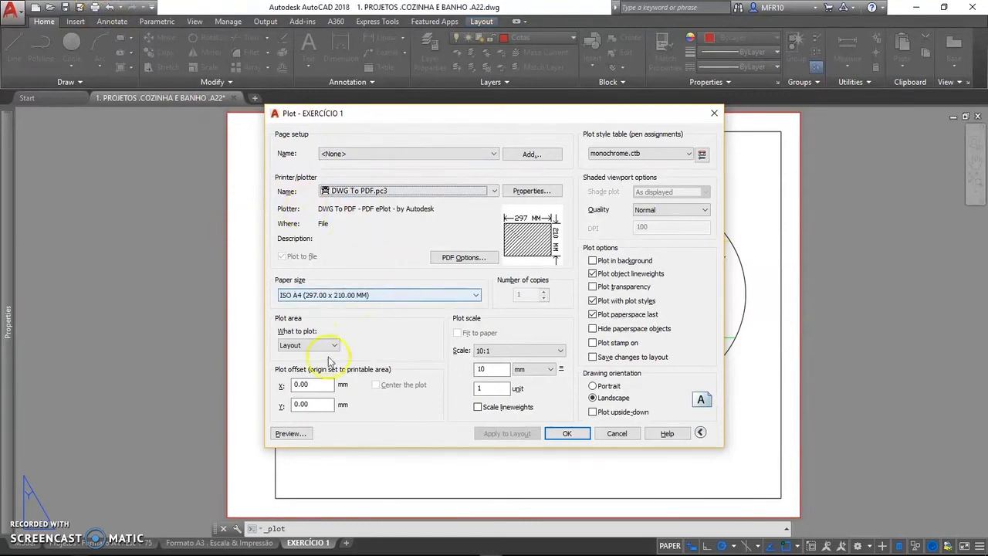
left_click(291, 434)
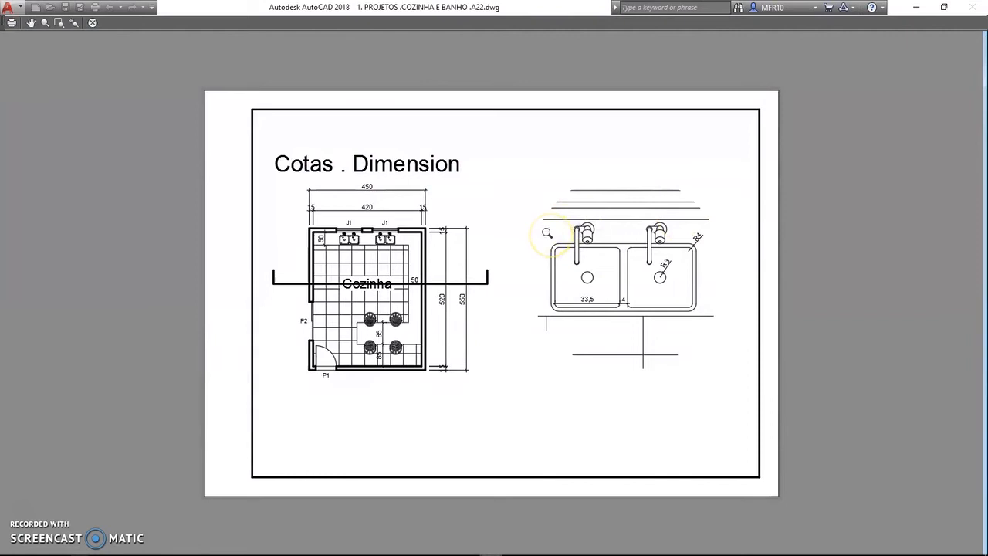
key("Escape")
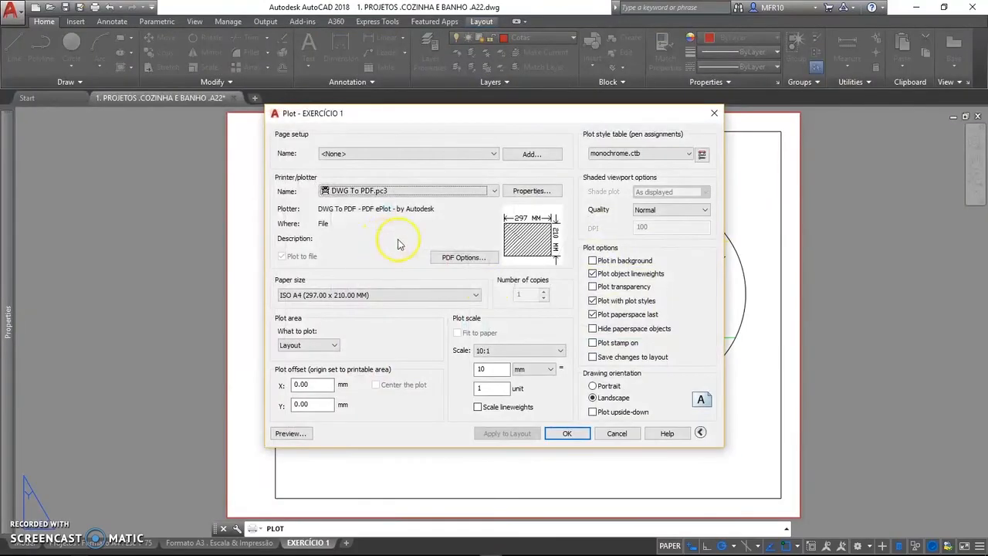
left_click(615, 434)
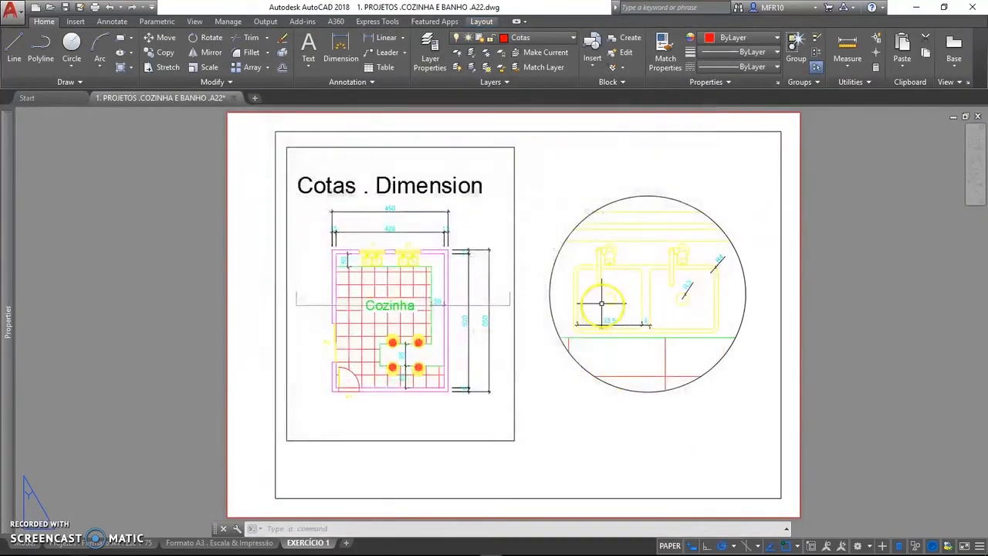
- Move the circular sink viewport to layer 01c so its outline plots
left_click(554, 258)
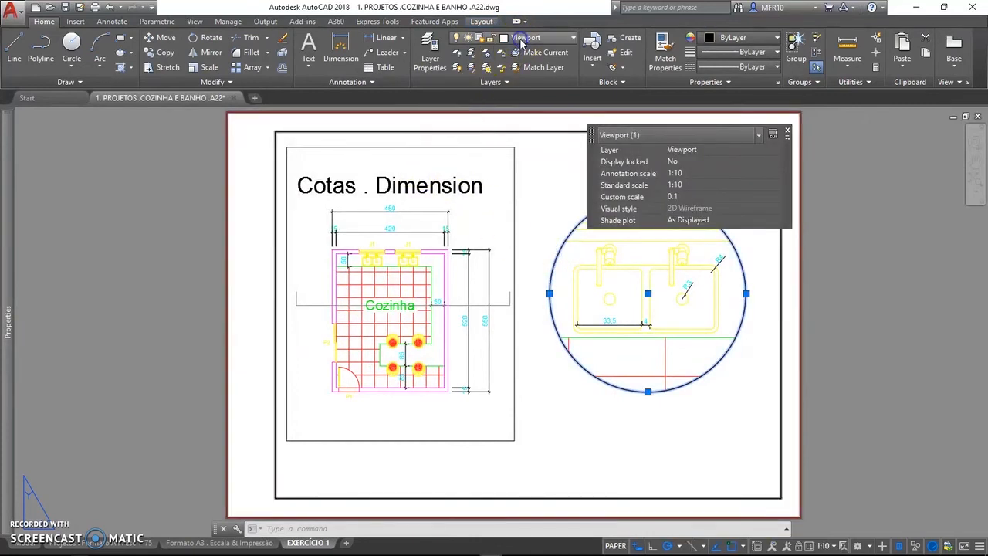
left_click(533, 37)
scroll(530, 193, "up", 5)
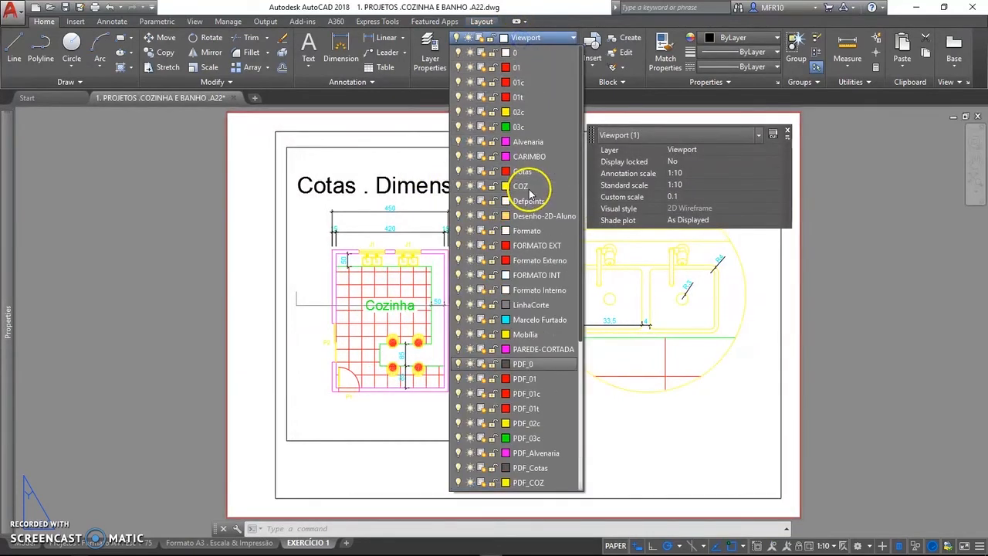
left_click(528, 85)
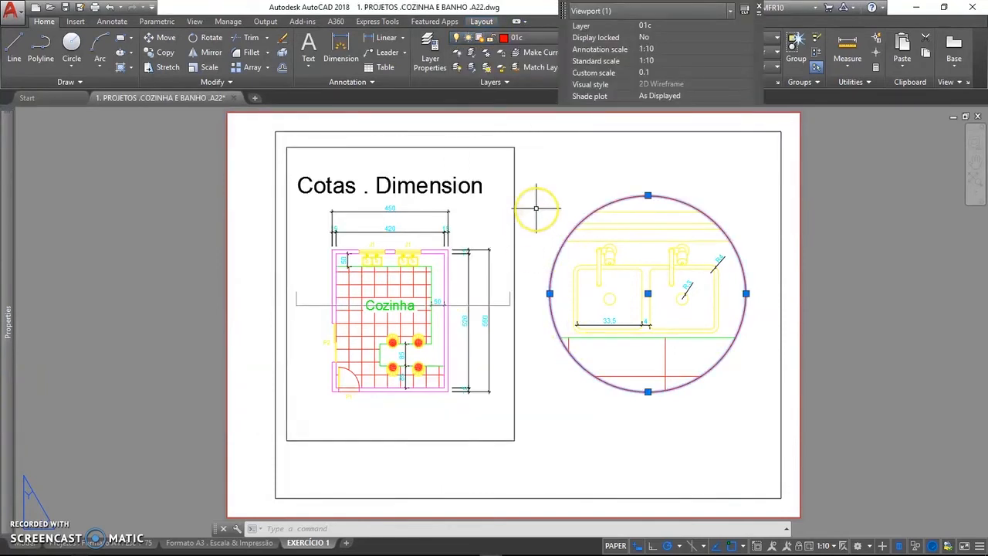
key("Escape")
key("Escape")
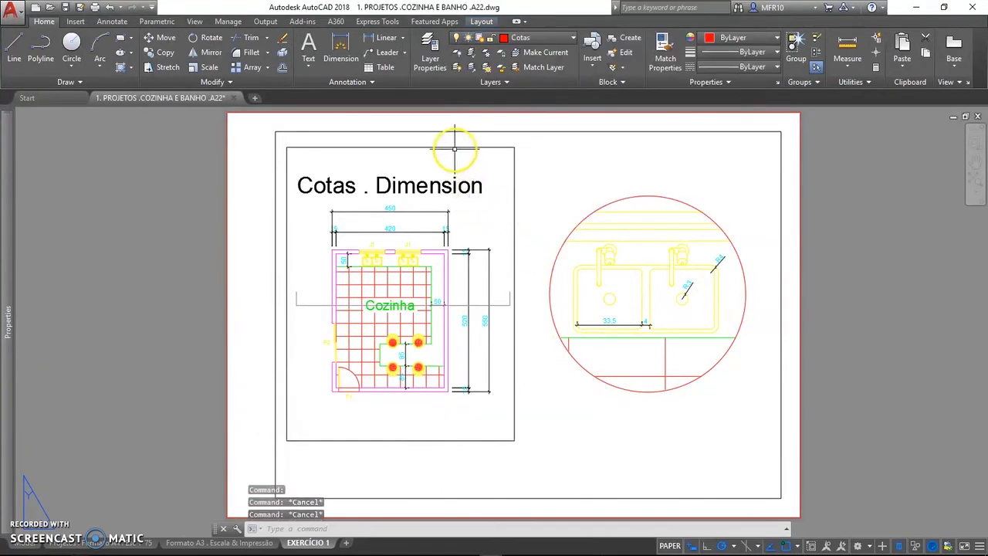
- Shrink the kitchen viewport so its upper edge crops out the Cotas . Dimension title and its lower-right corner sits closer to the plan
left_click(454, 147)
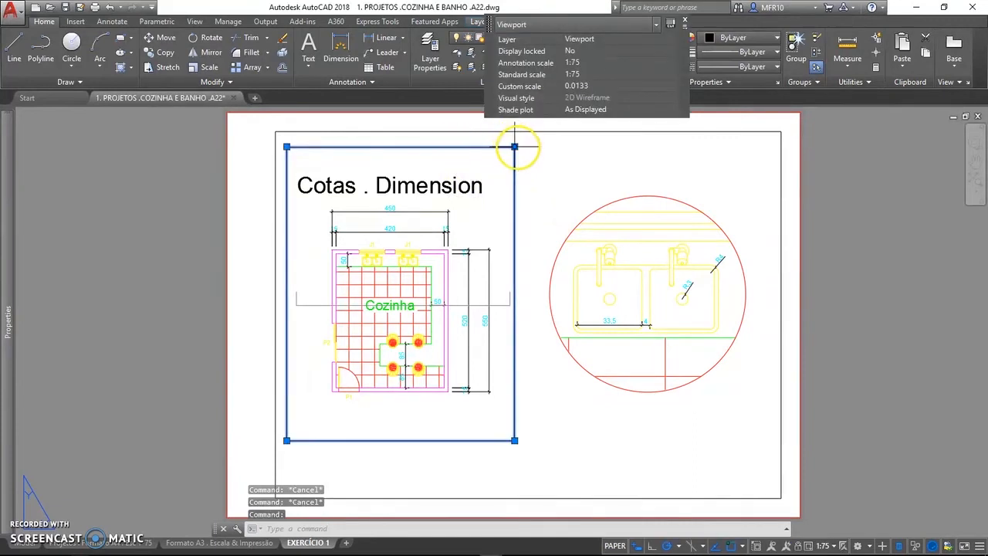
left_click(514, 147)
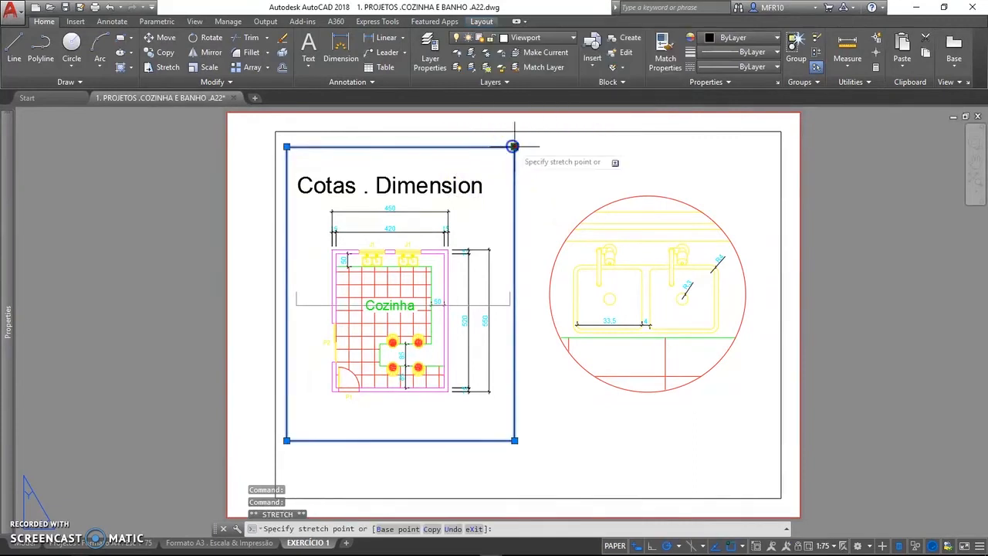
left_click(515, 199)
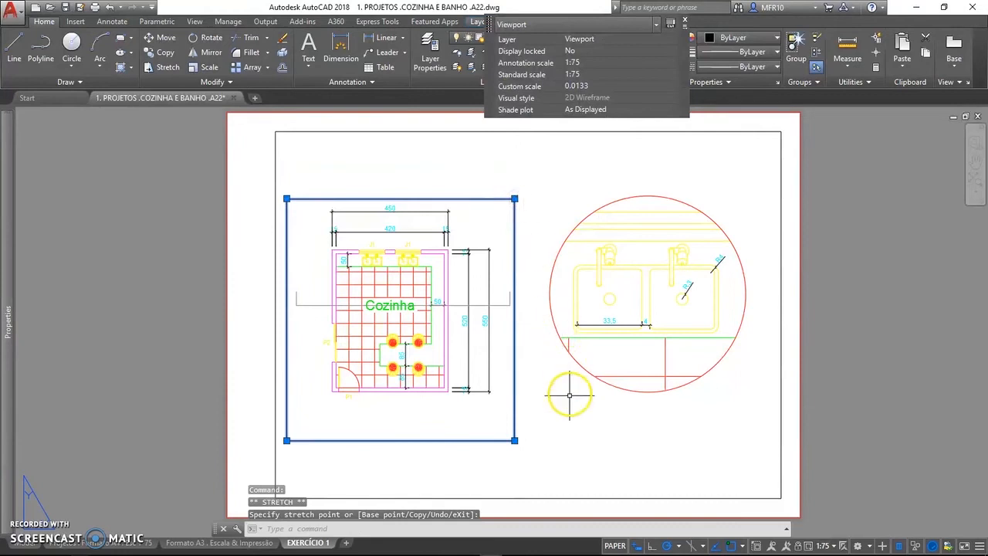
left_click(514, 440)
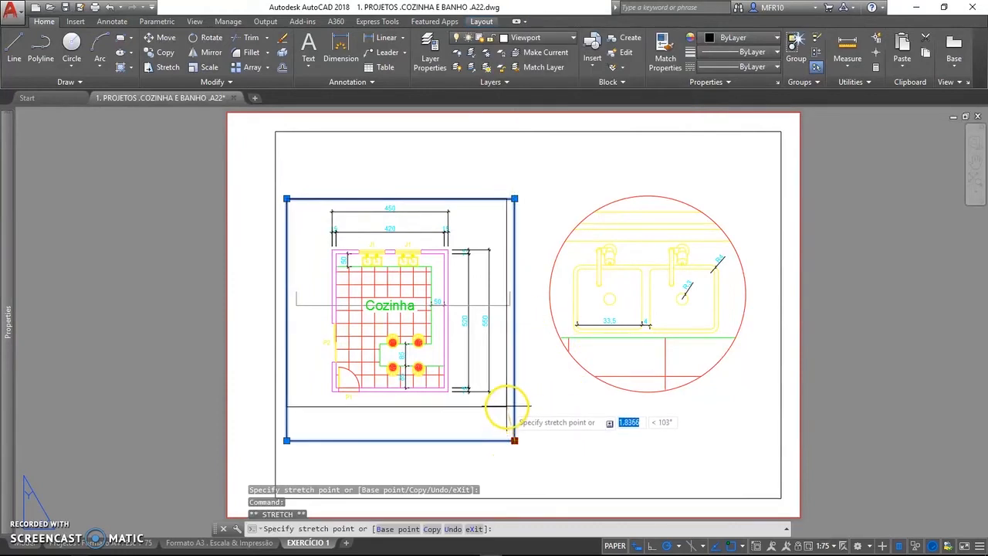
left_click(506, 405)
- Move the kitchen viewport slightly up and to the right within the sheet frame
type("m")
key("Return")
left_click(552, 426)
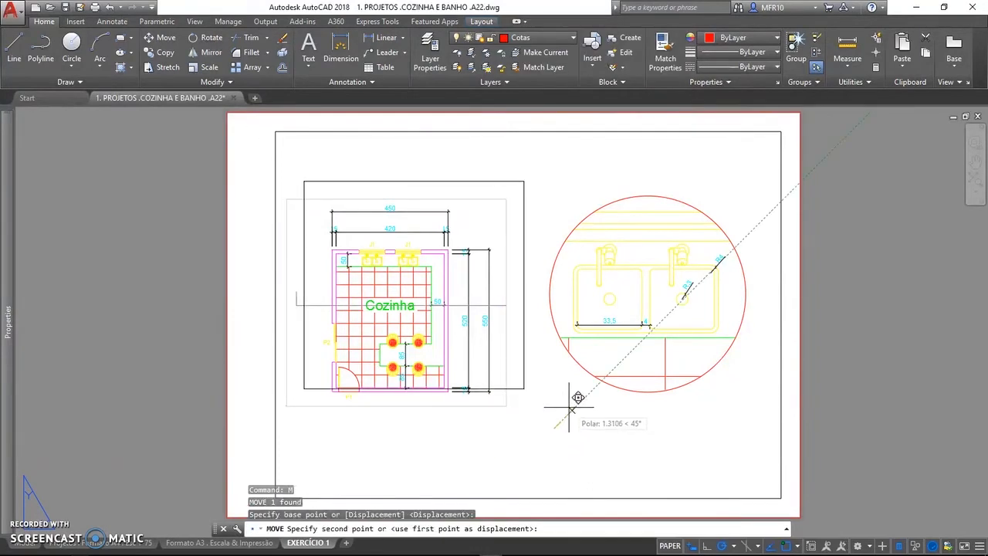
left_click(570, 407)
- Move the circular sink viewport slightly upward on the sheet
key("Return")
left_click(637, 391)
key("Return")
left_click(684, 428)
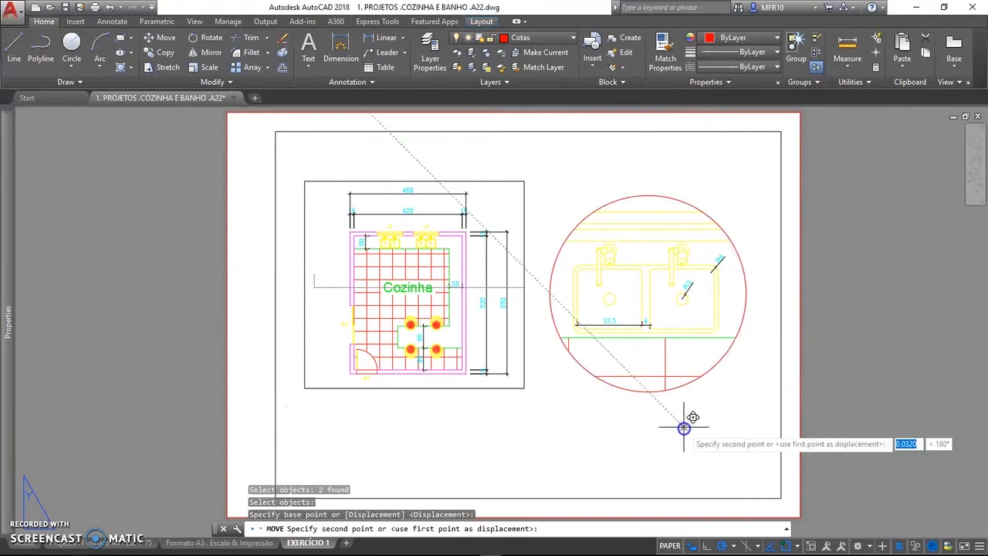
left_click(673, 434)
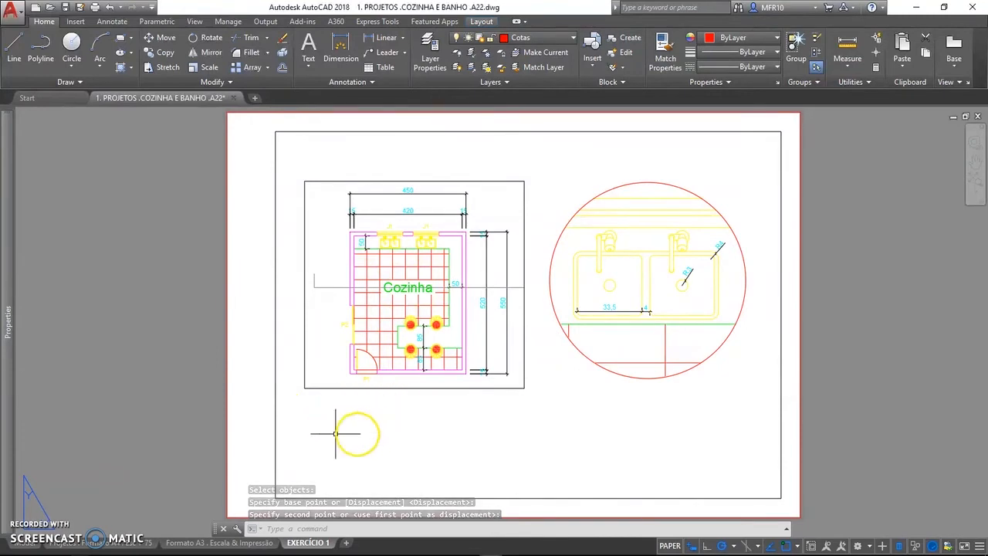
- Copy the Planta Cozinha title, its underline and the Esc.: 1:75 text from the Formato A3 . Escala & Impressão layout to the clipboard
left_click(189, 542)
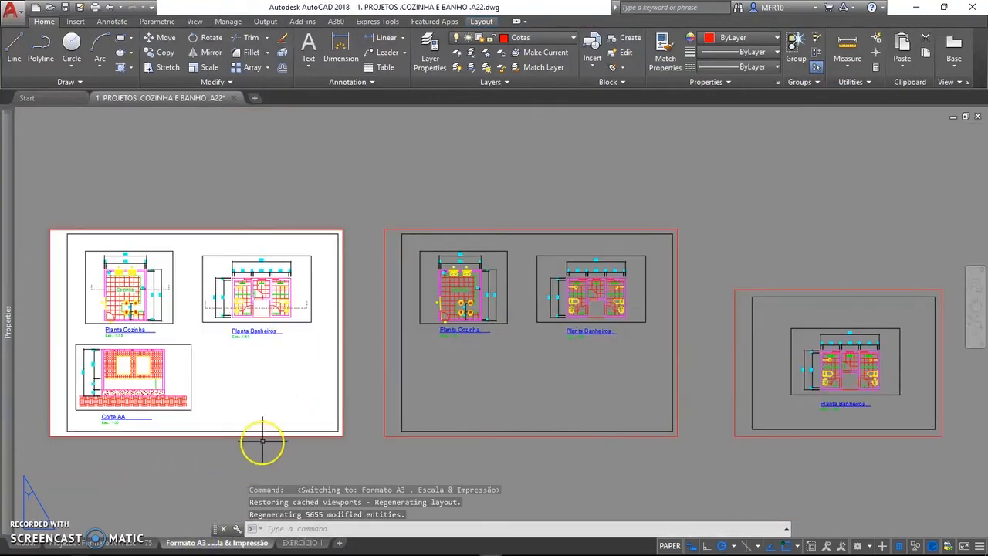
scroll(76, 356, "up", 4)
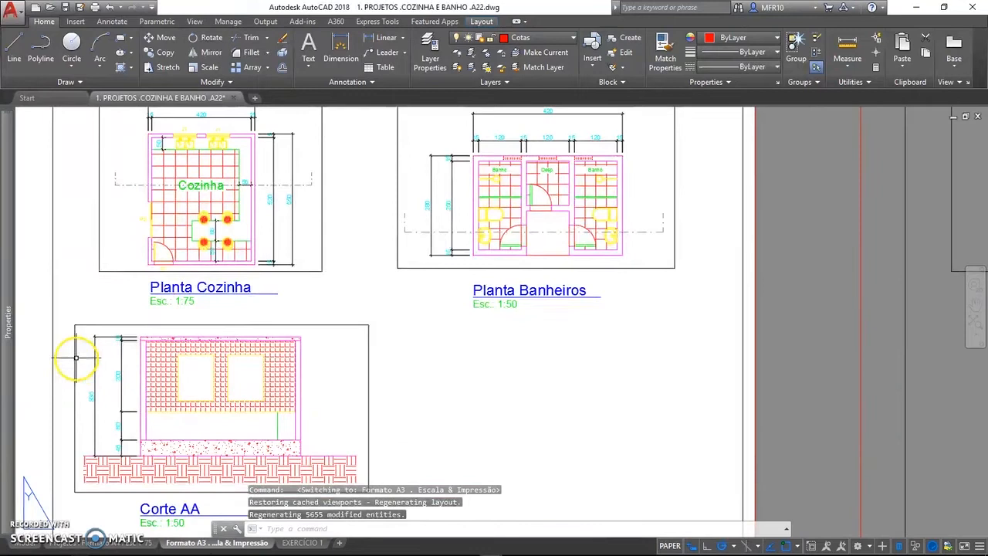
scroll(77, 355, "down", 2)
middle_click_drag(78, 355, 230, 356)
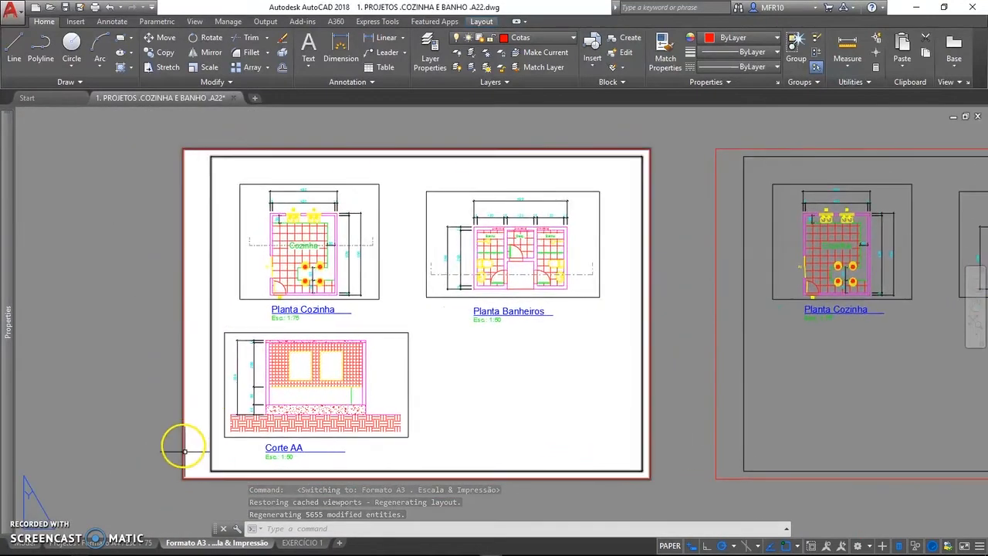
left_click(310, 324)
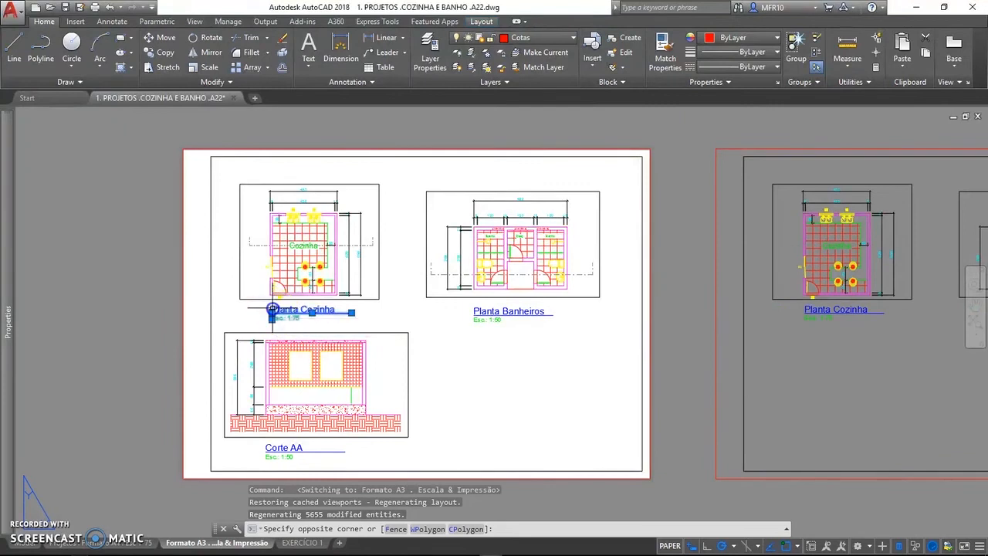
left_click(271, 311)
key("ctrl+c")
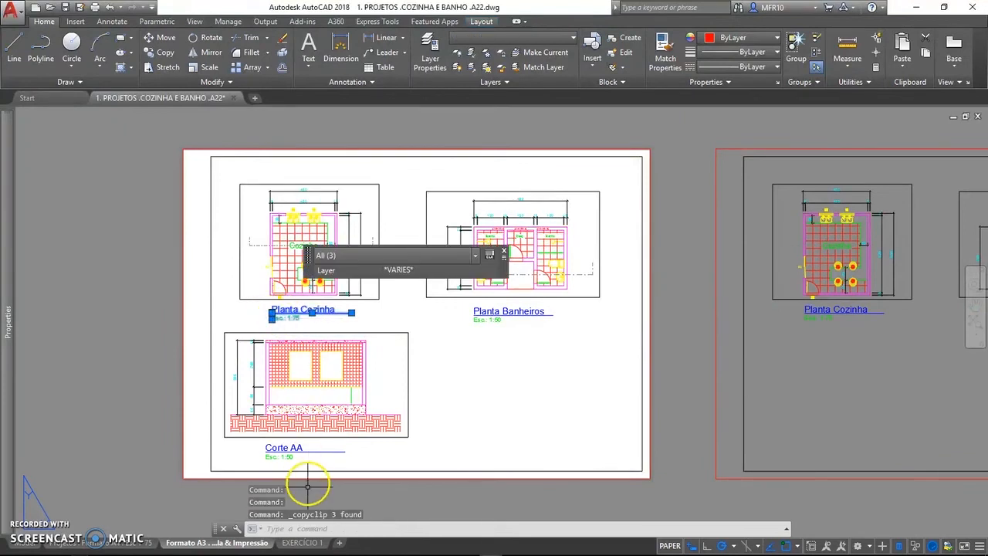
- Paste the copied title block into the EXERCÍCIO 1 layout below the kitchen viewport, aligned with the plan's left wall
left_click(303, 542)
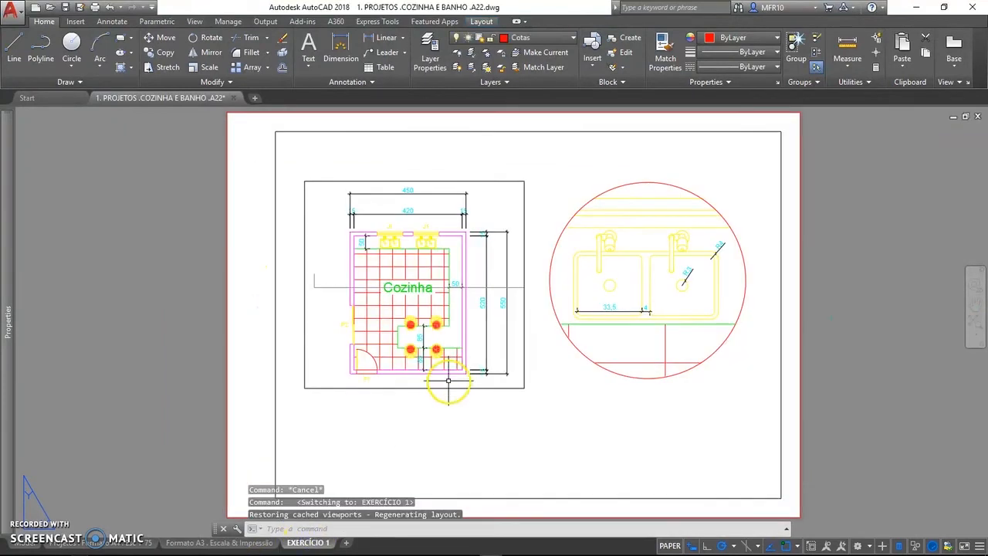
key("ctrl+v")
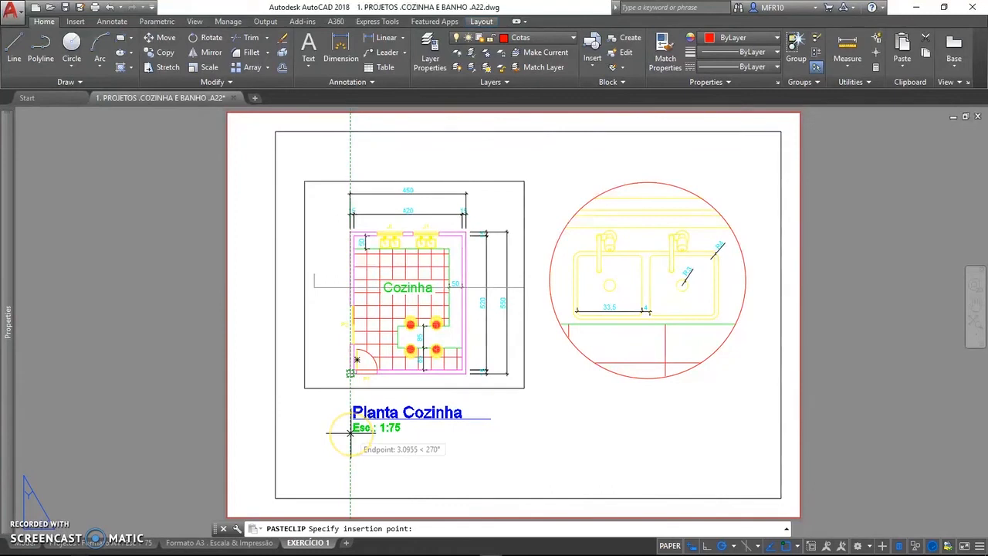
left_click(350, 433)
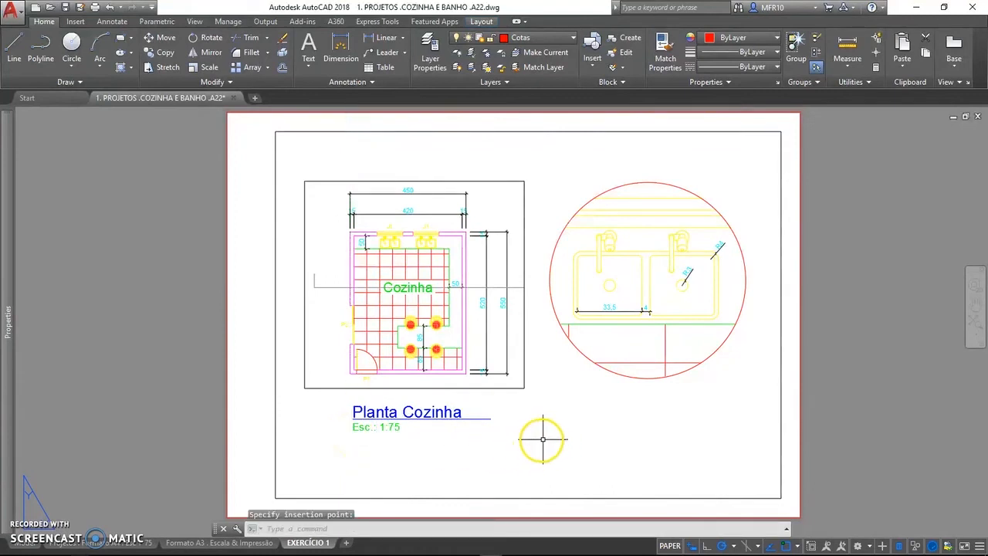
- Copy the Planta Cozinha title, underline and scale text to below the circular sink viewport, aligned with the sink's left edge
type("co")
key("Return")
left_click(388, 458)
left_click(340, 409)
key("Return")
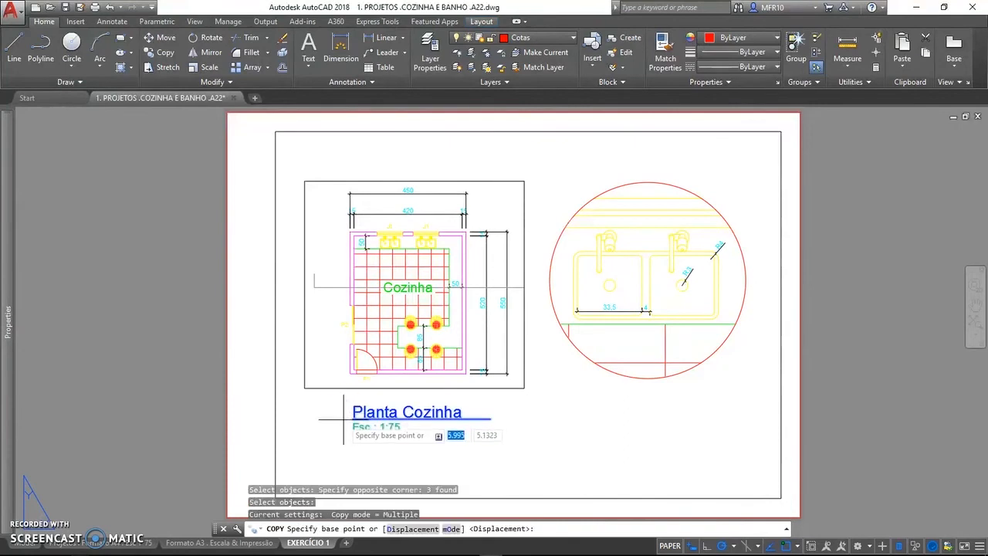
left_click(341, 411)
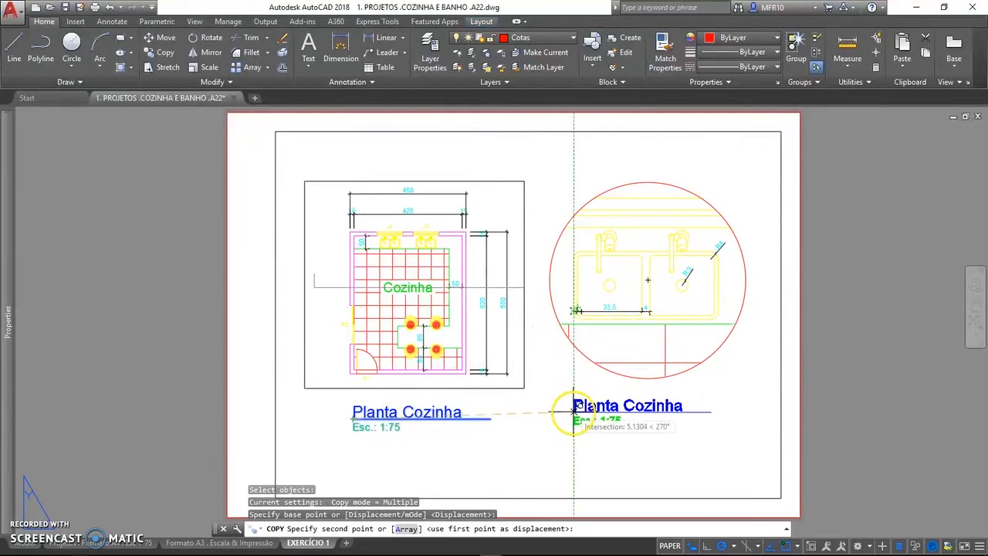
left_click(577, 414)
key("Return")
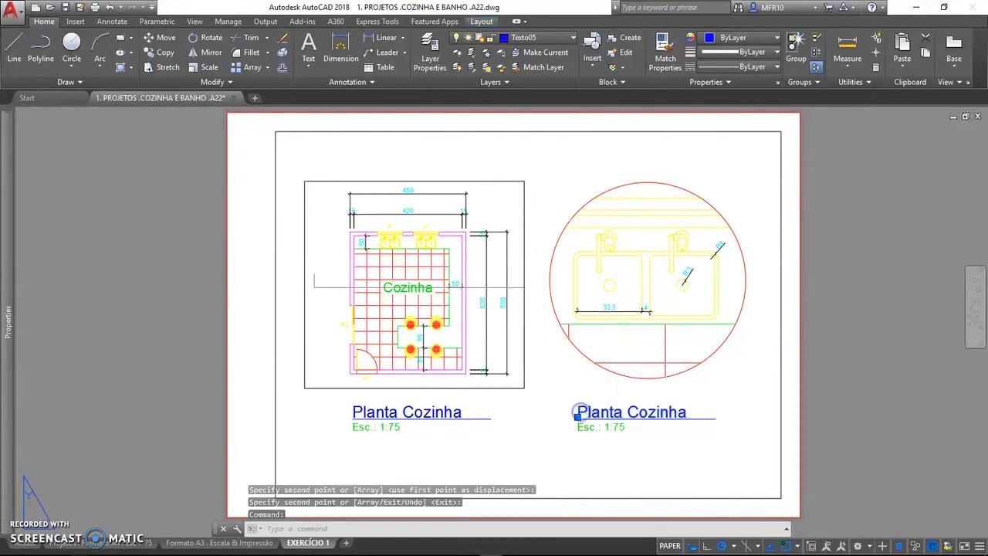
- Change the title below the circular viewport to Detalhe Pia
double_click(583, 415)
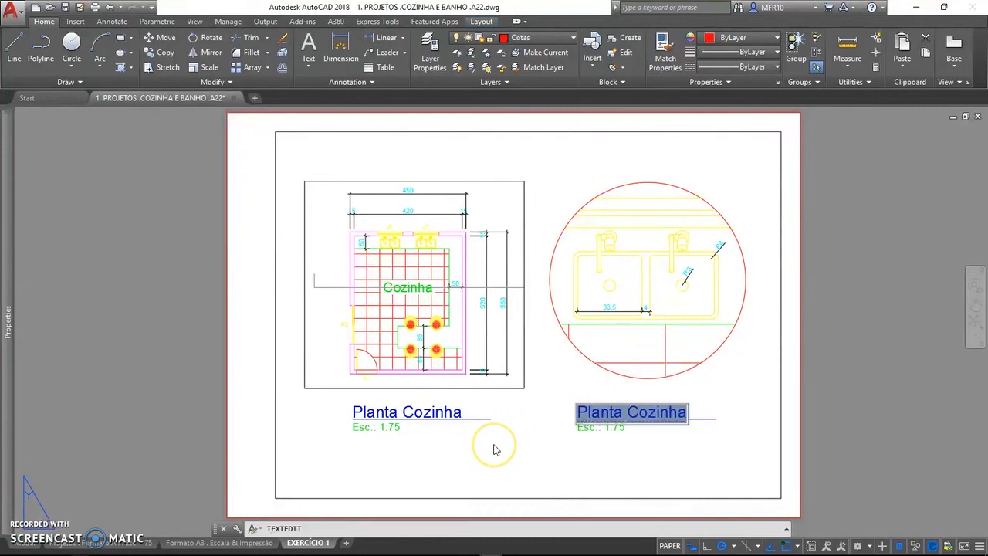
type("Detalhe Pia")
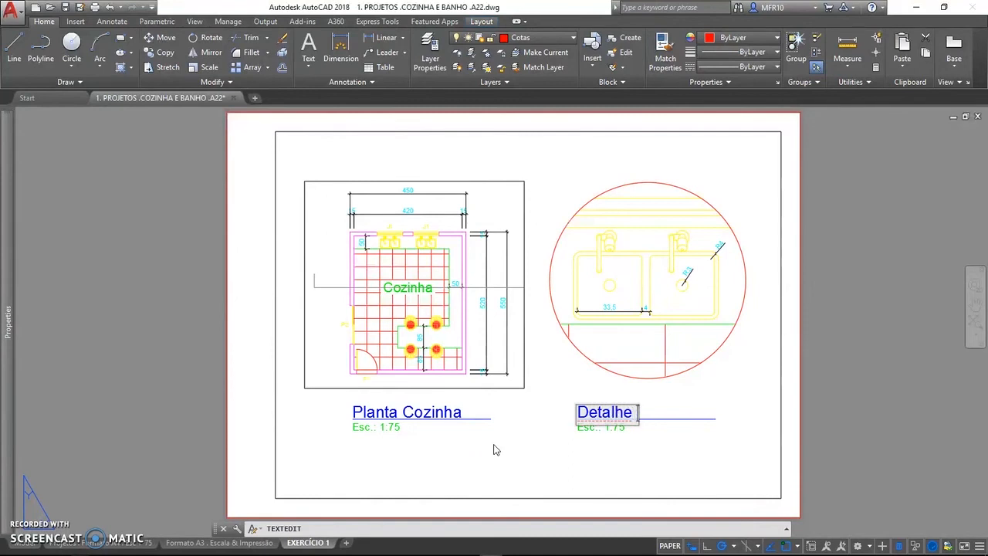
left_click(430, 469)
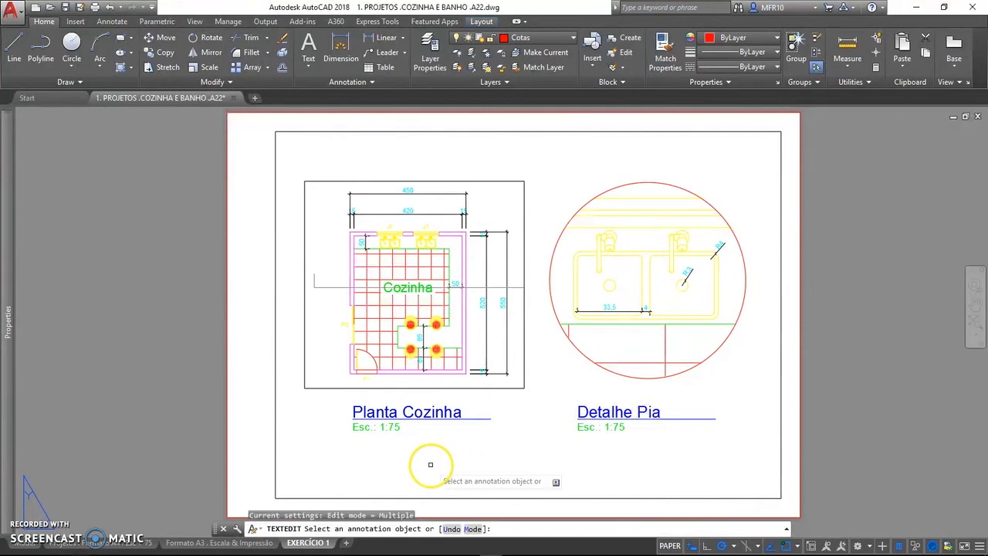
- Change the scale text under the Detalhe Pia title to Esc.: 1:10
left_click(618, 426)
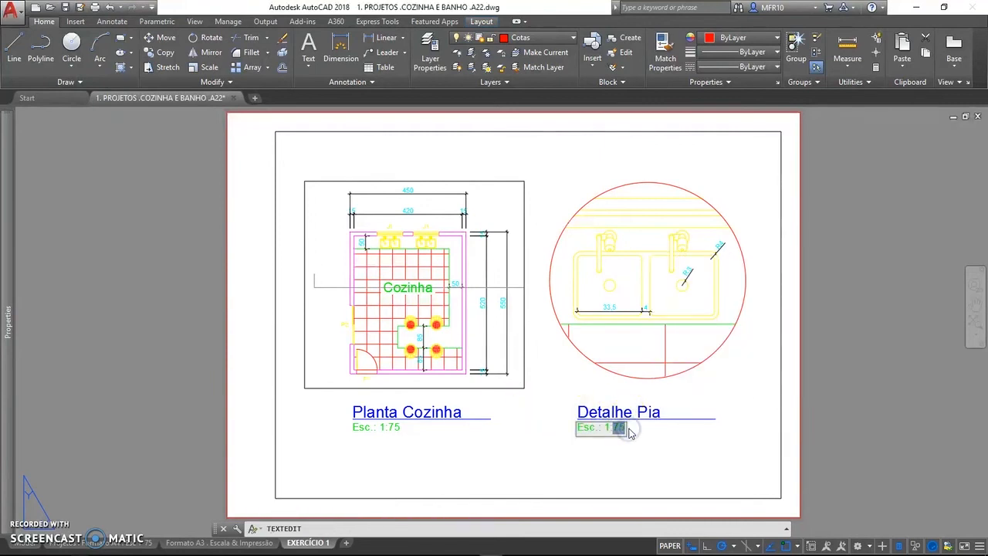
left_click(626, 456)
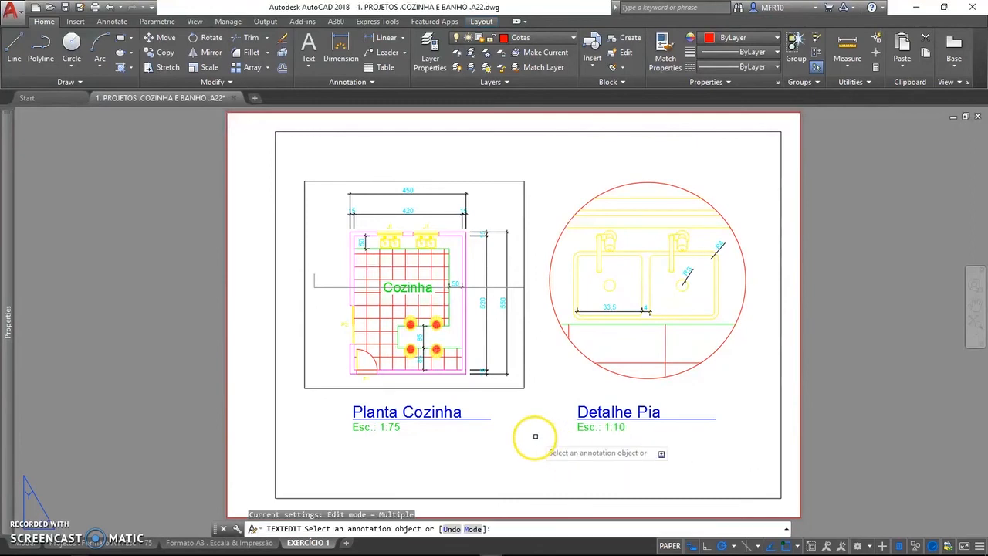
key("Return")
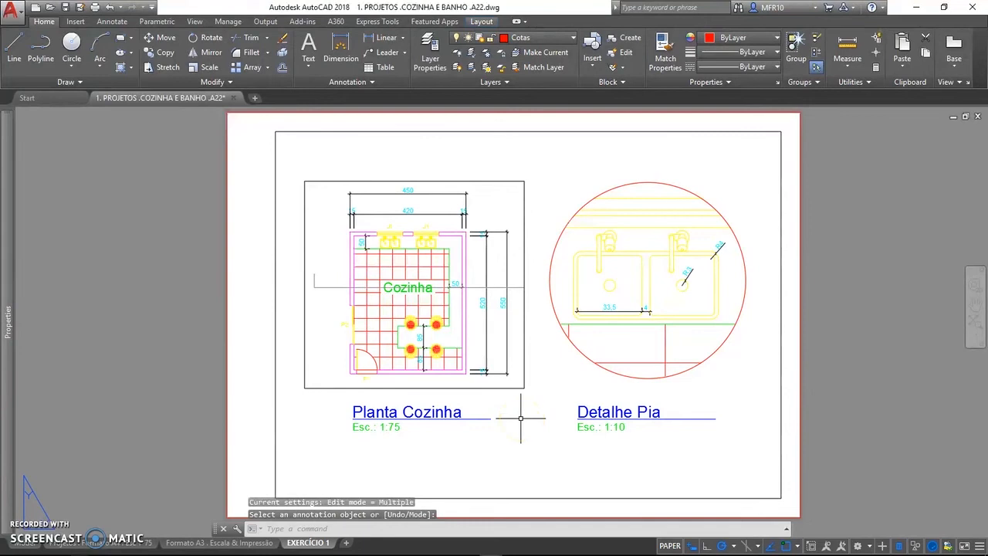
- Preview the titled EXERCÍCIO 1 sheet with the monochrome.ctb plot style, and close the plot settings without plotting
key("ctrl+p")
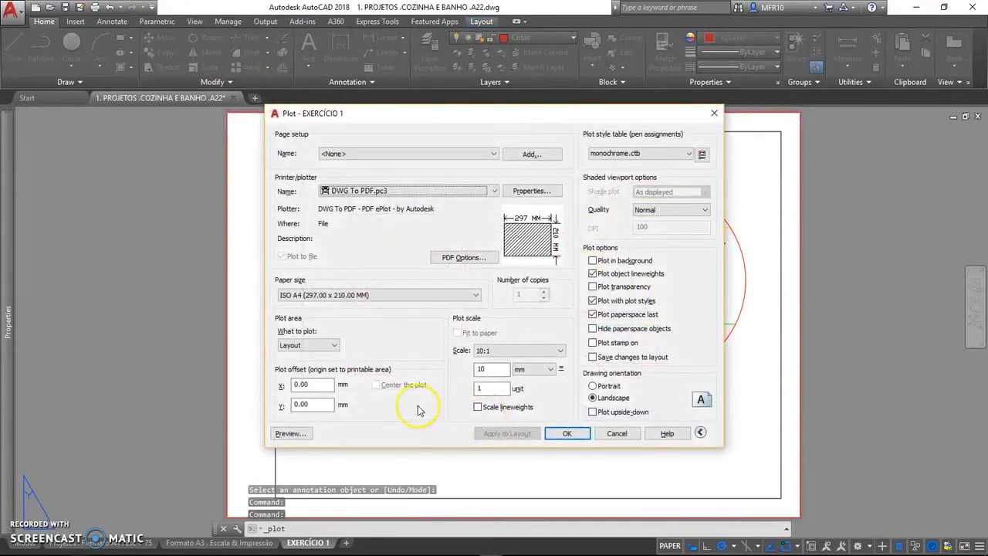
left_click(306, 437)
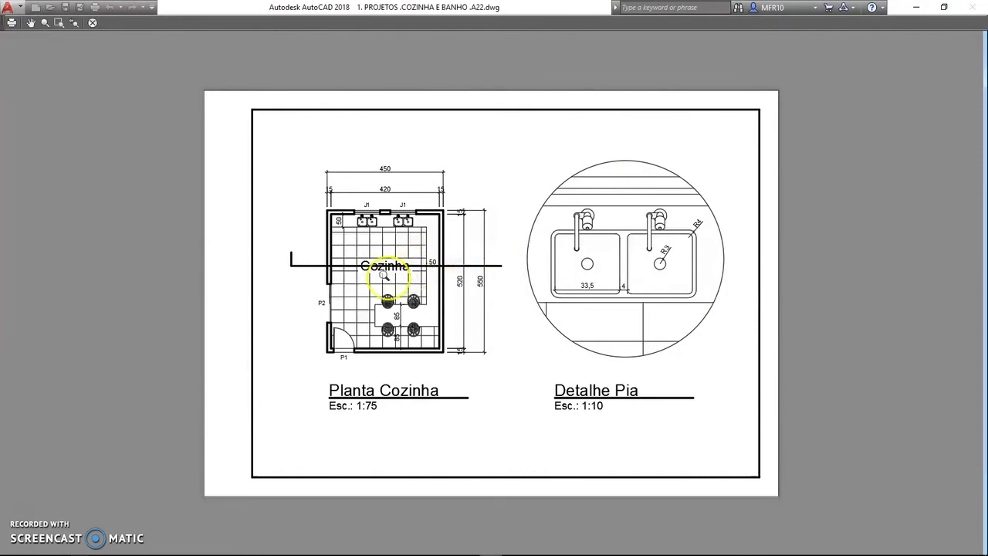
scroll(382, 271, "up", 3)
scroll(380, 272, "down", 3)
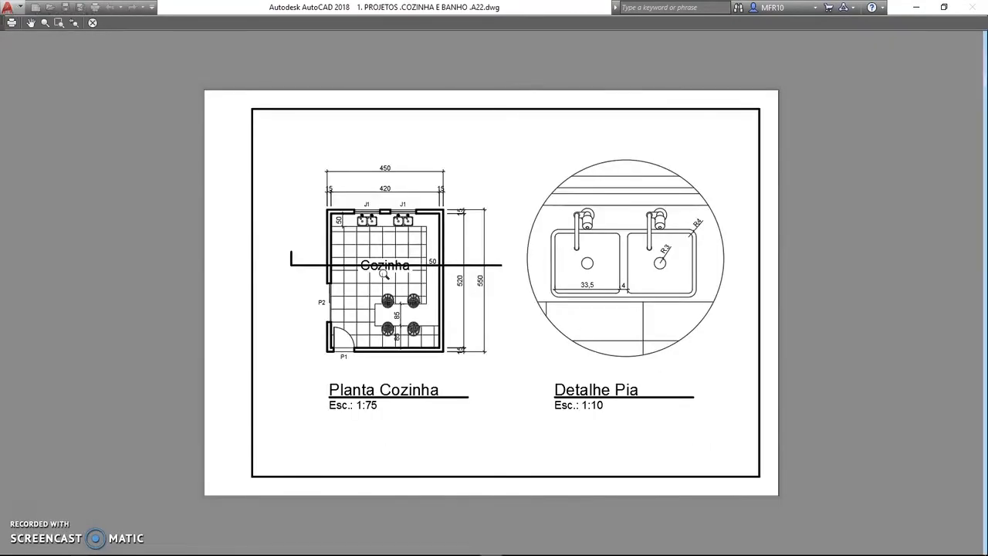
key("Escape")
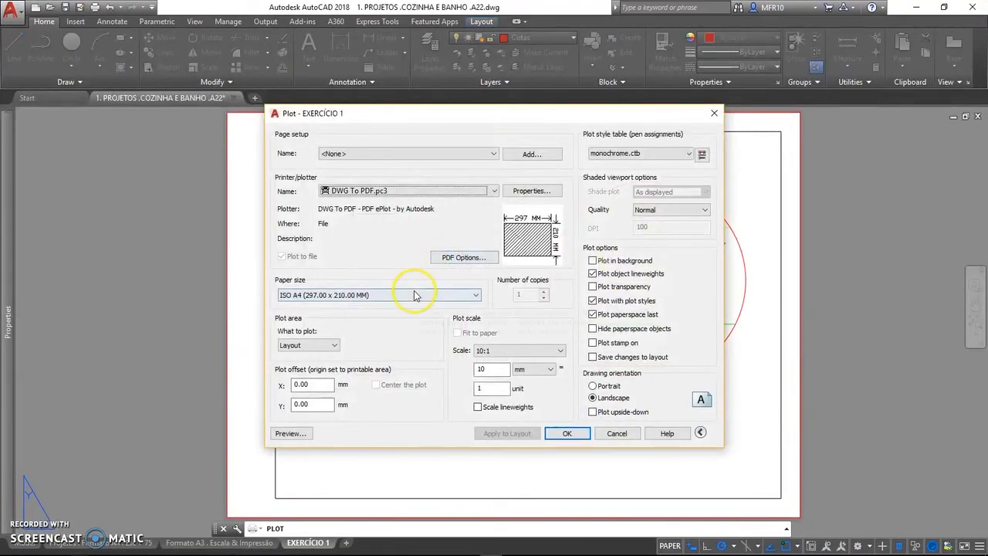
left_click(616, 434)
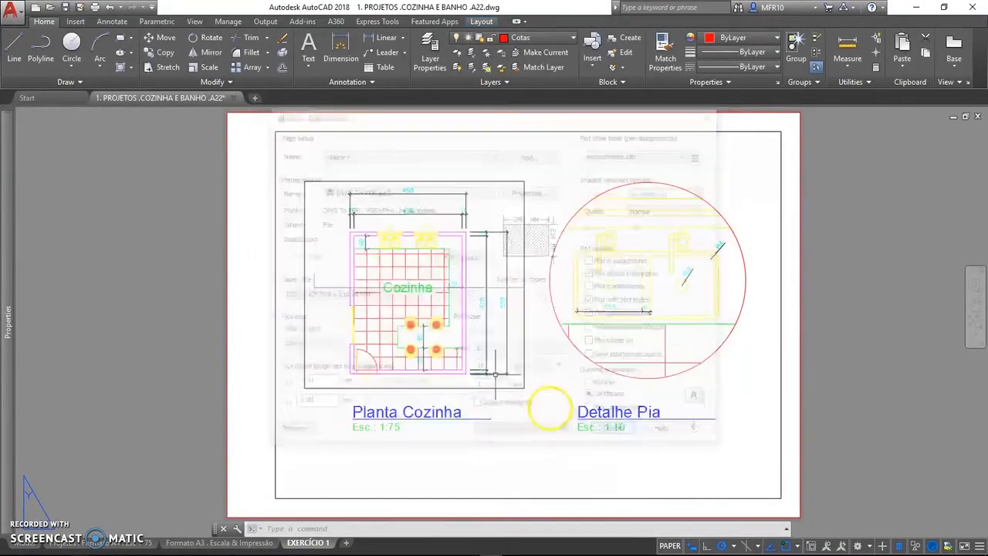
- Stretch the kitchen viewport's right edge outward to include the end of the section line, and turn off Quick Properties
left_click(522, 318)
left_click(525, 326)
left_click(524, 387)
left_click(539, 387)
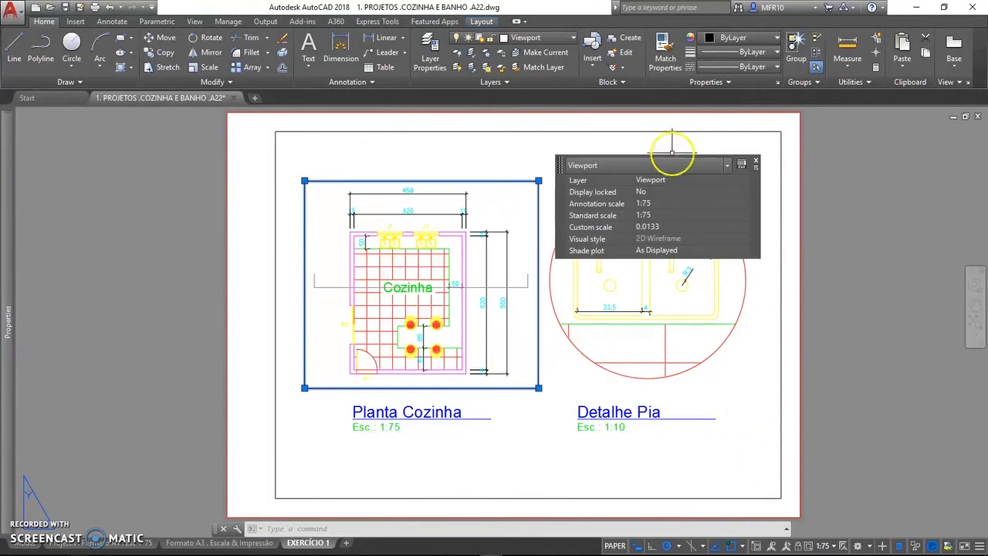
left_click(897, 548)
key("Escape")
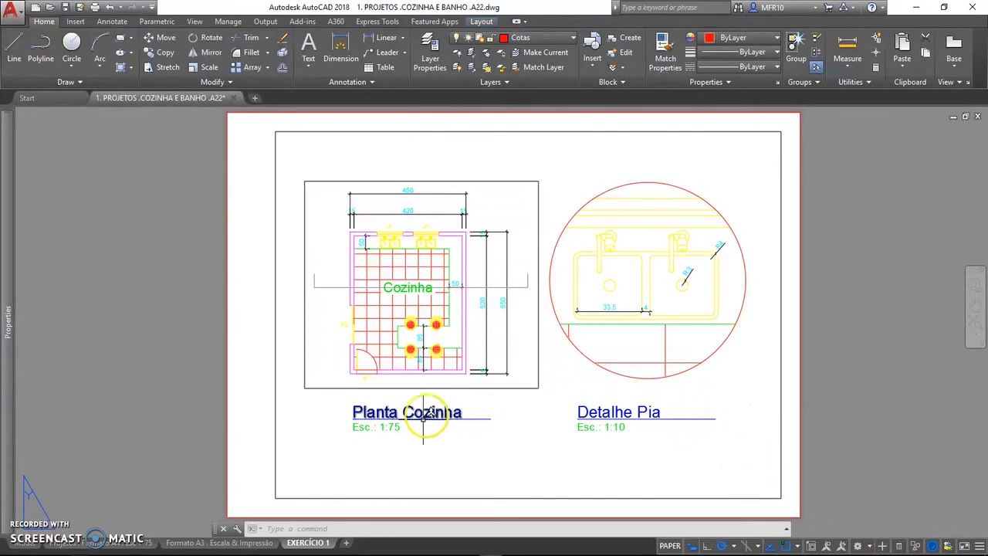
- Turn off the use of paper space units for linetype scaling in the Linetype Manager
type("lt")
key("Return")
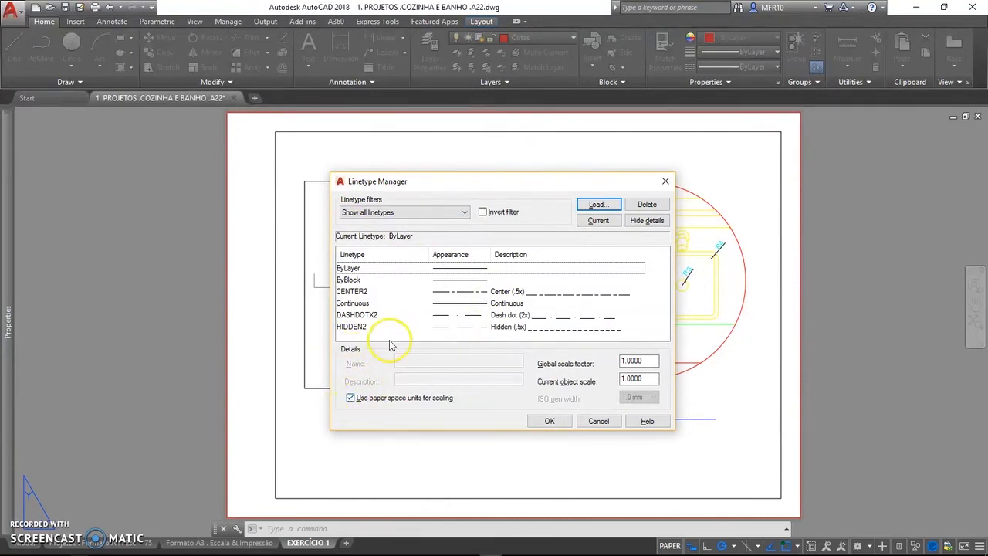
left_click(641, 223)
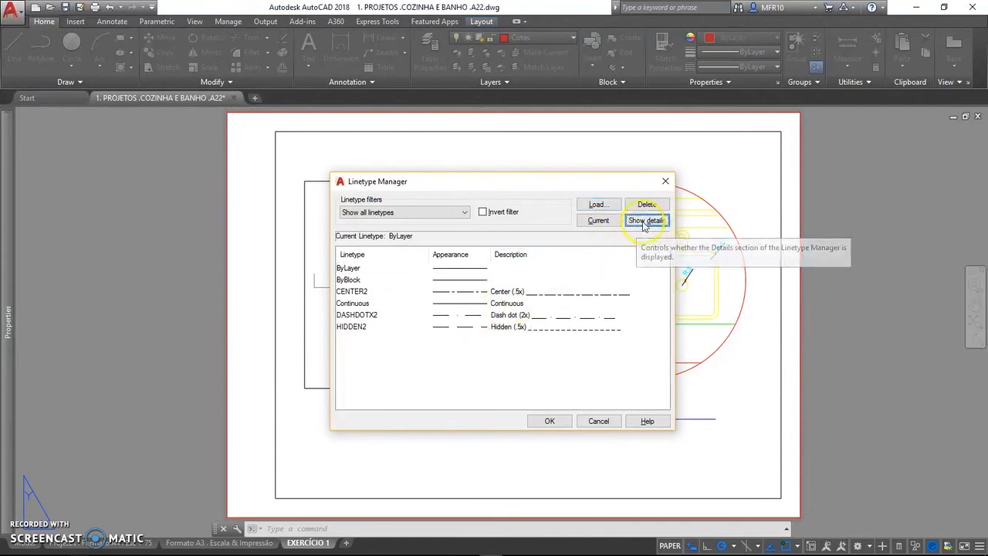
left_click(644, 223)
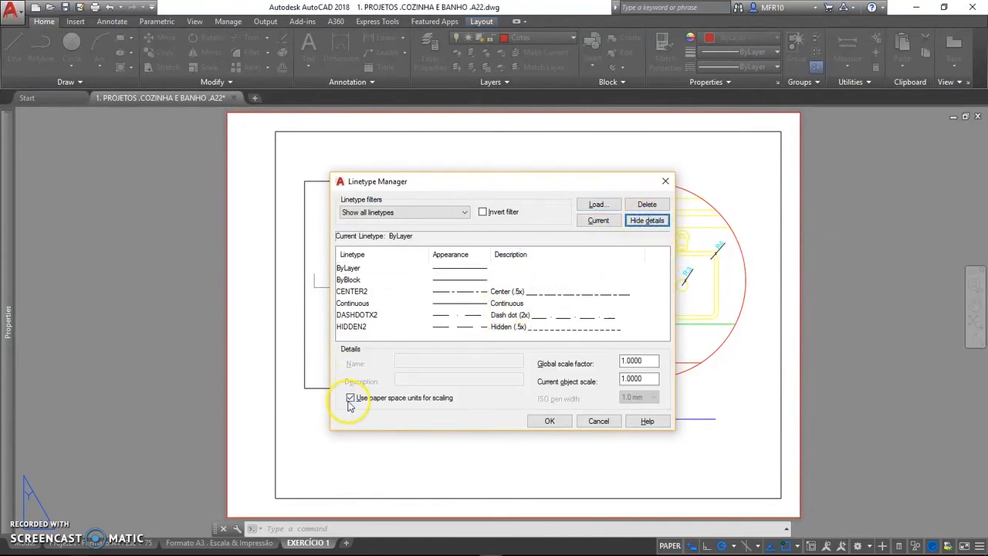
left_click(351, 398)
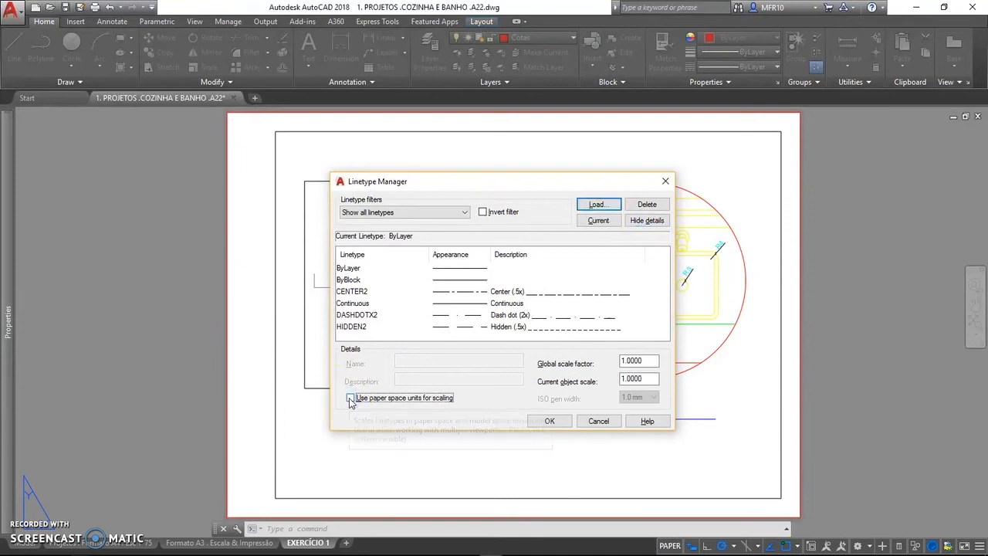
left_click(551, 420)
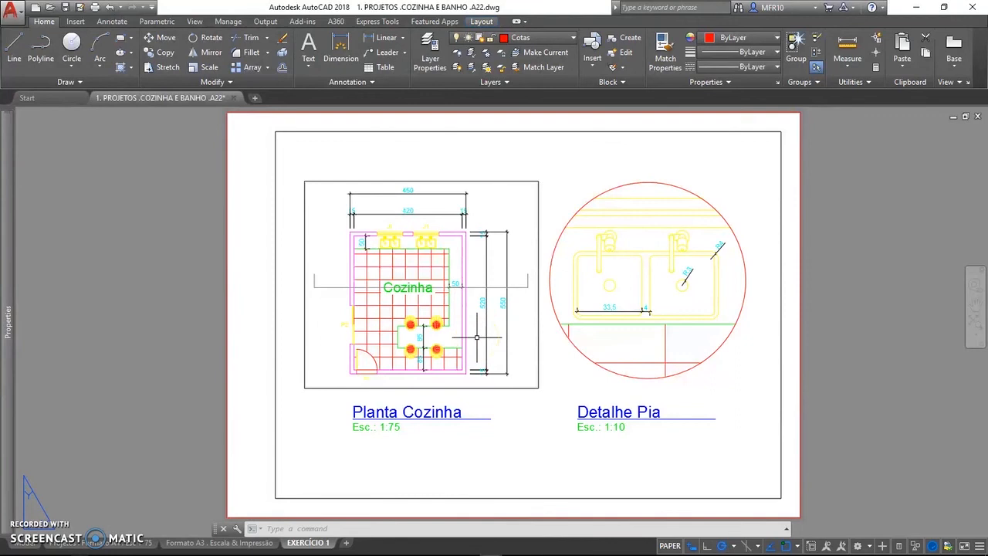
- Make 01c the current layer and draw a circle on the sheet enclosing the left double sink in the kitchen plan
left_click(513, 38)
scroll(522, 128, "up", 3)
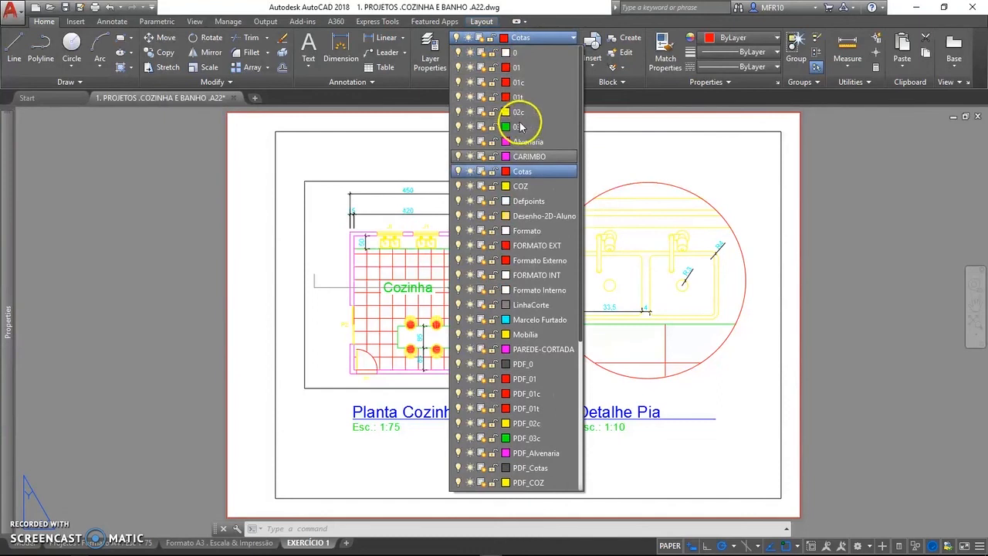
left_click(532, 82)
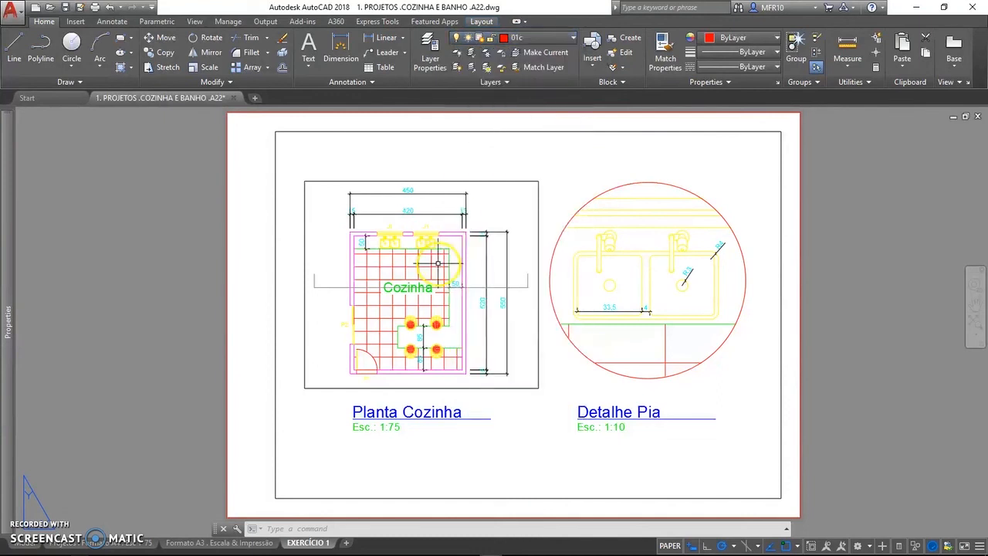
type("c")
key("Return")
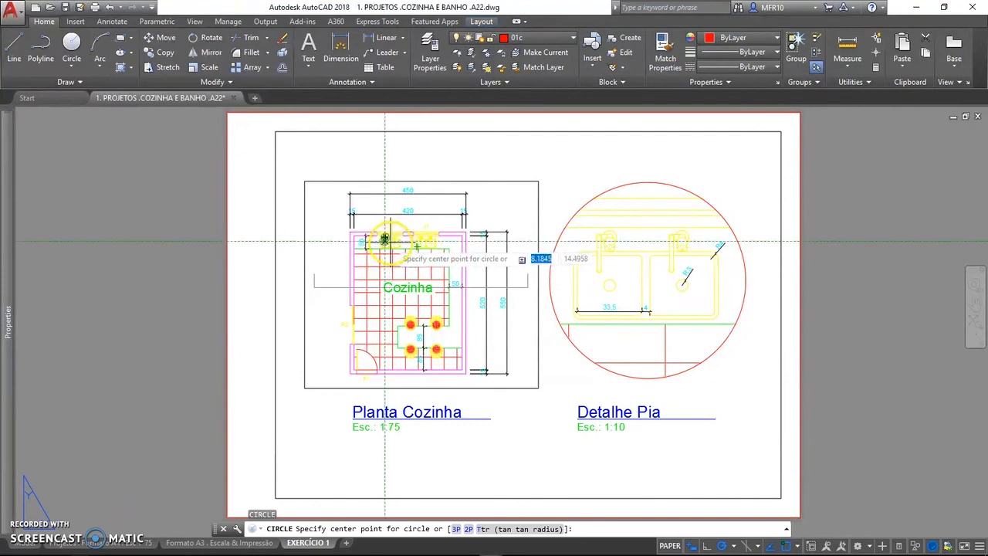
scroll(385, 240, "up", 4)
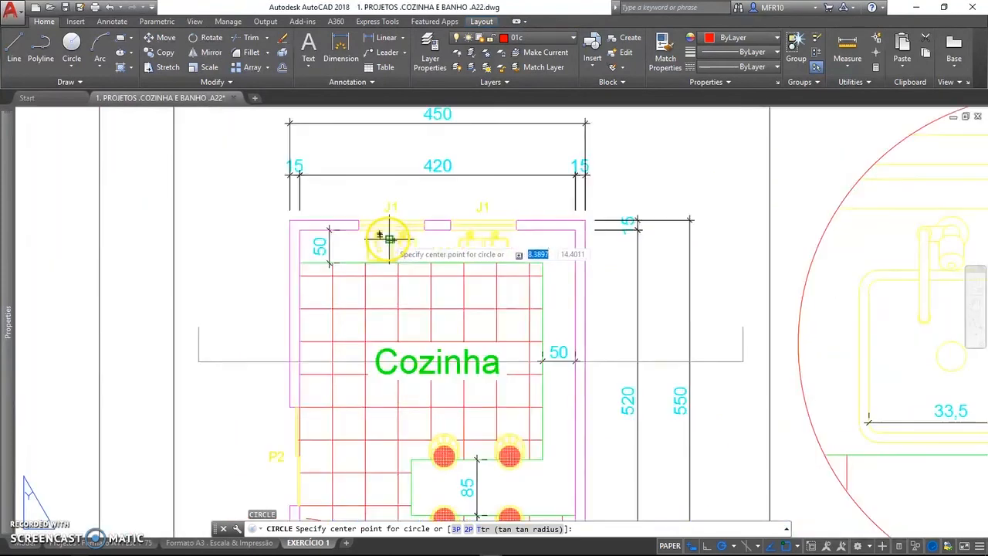
scroll(390, 240, "up", 4)
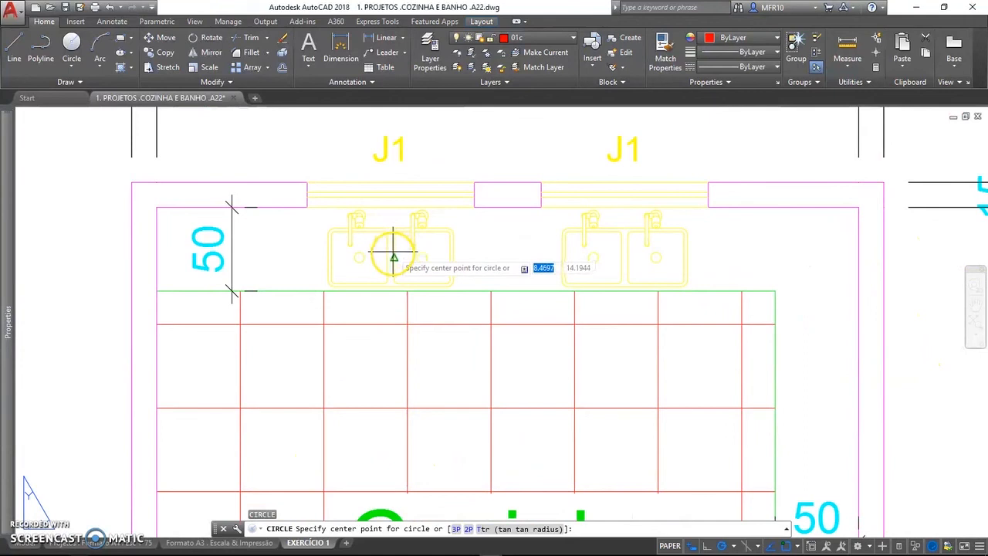
left_click(391, 257)
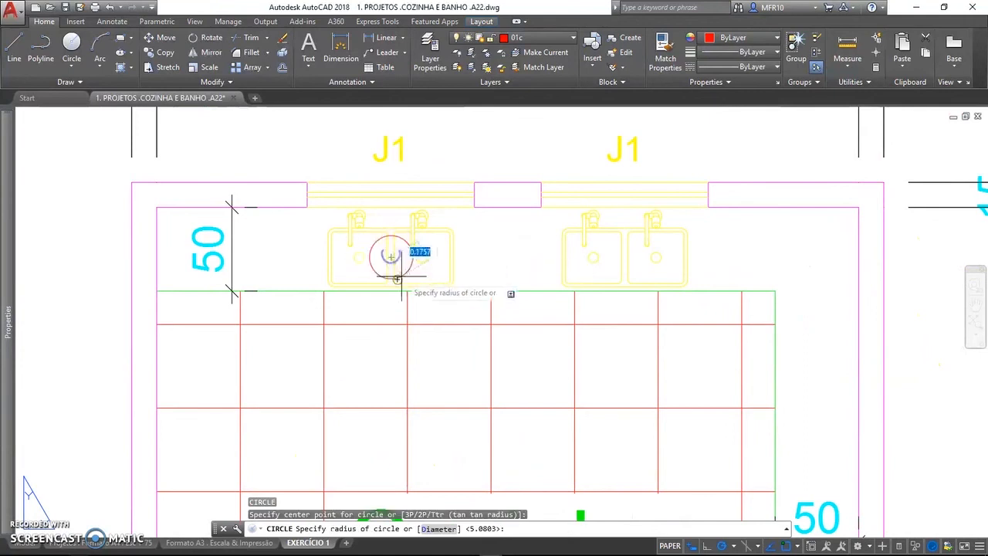
left_click(445, 343)
scroll(415, 319, "down", 7)
middle_click_drag(416, 321, 412, 289)
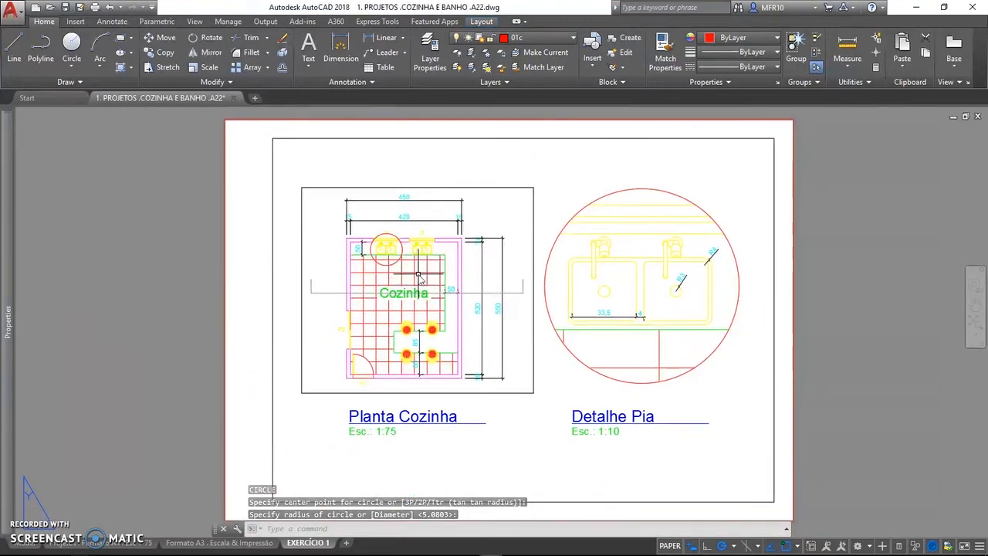
type("l")
key("Return")
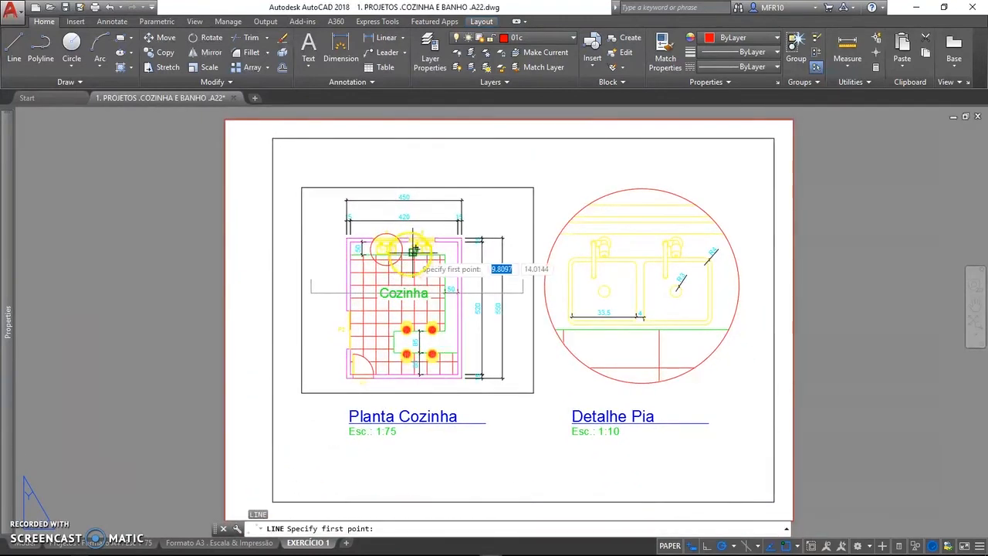
left_click(402, 248)
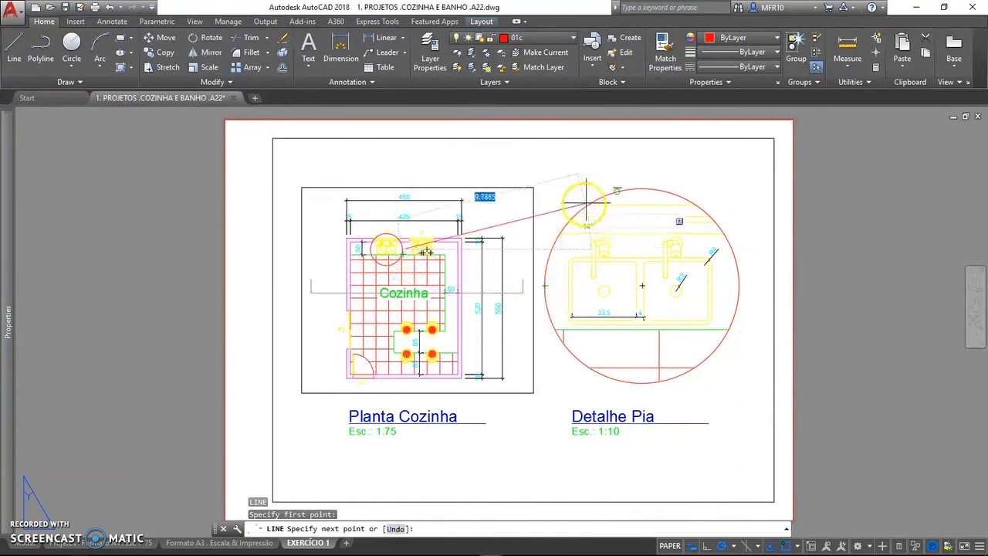
key("Escape")
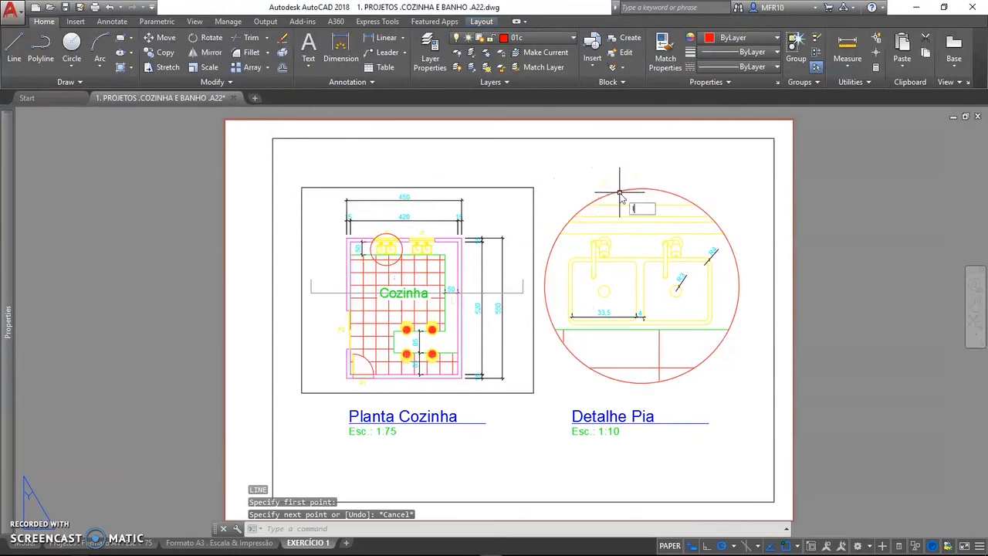
- Draw two lines joining the top and bottom of the small sink circle to the upper and lower edges of the circular detail viewport
key("space")
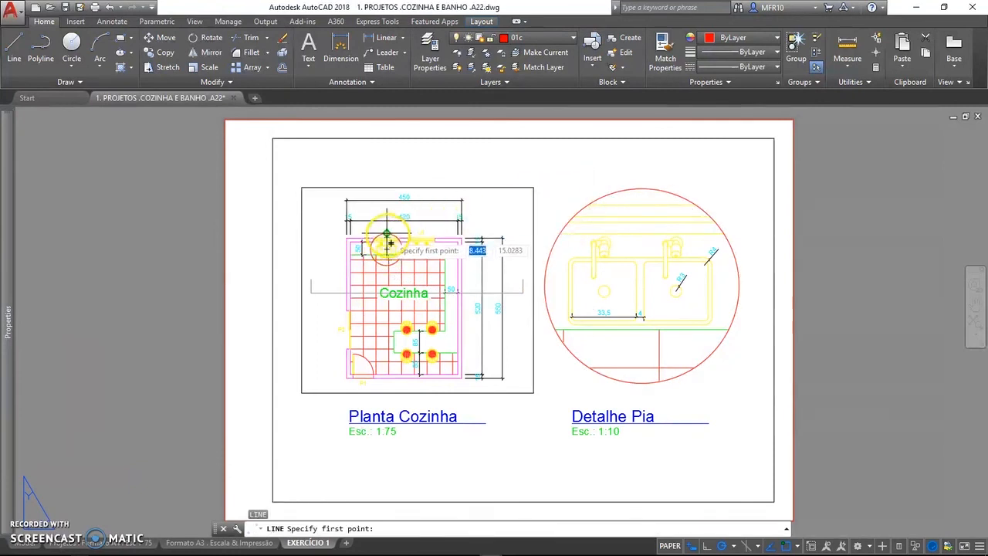
left_click(386, 247)
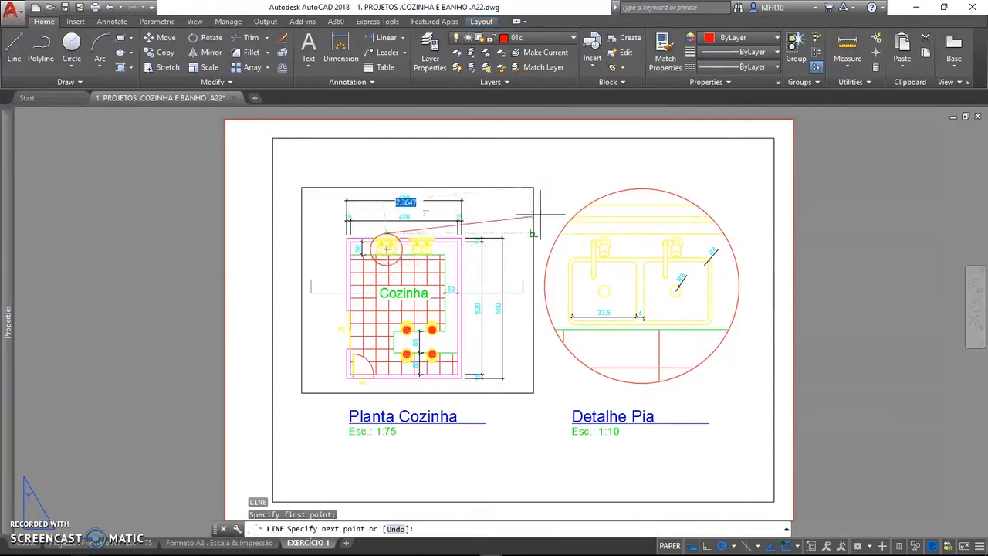
left_click(614, 193)
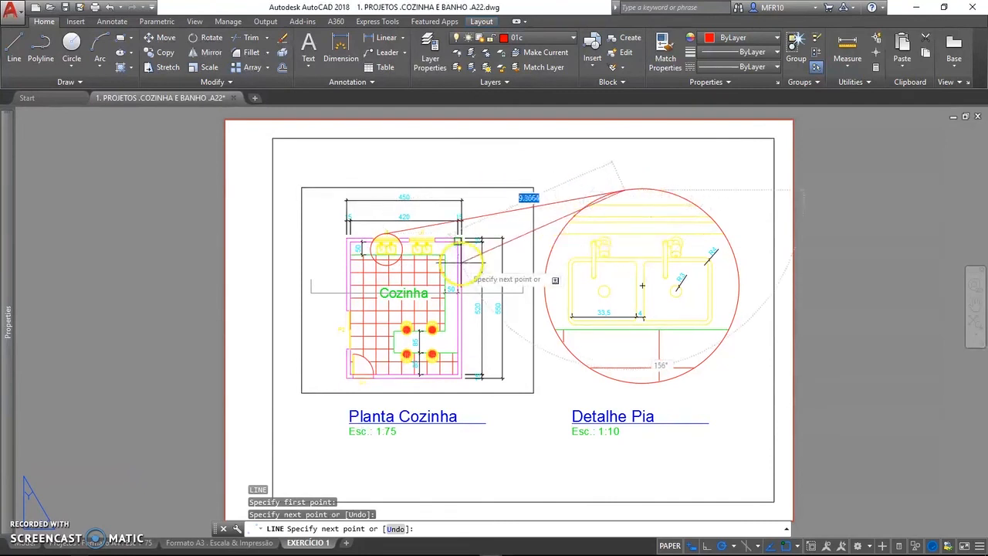
key("Escape")
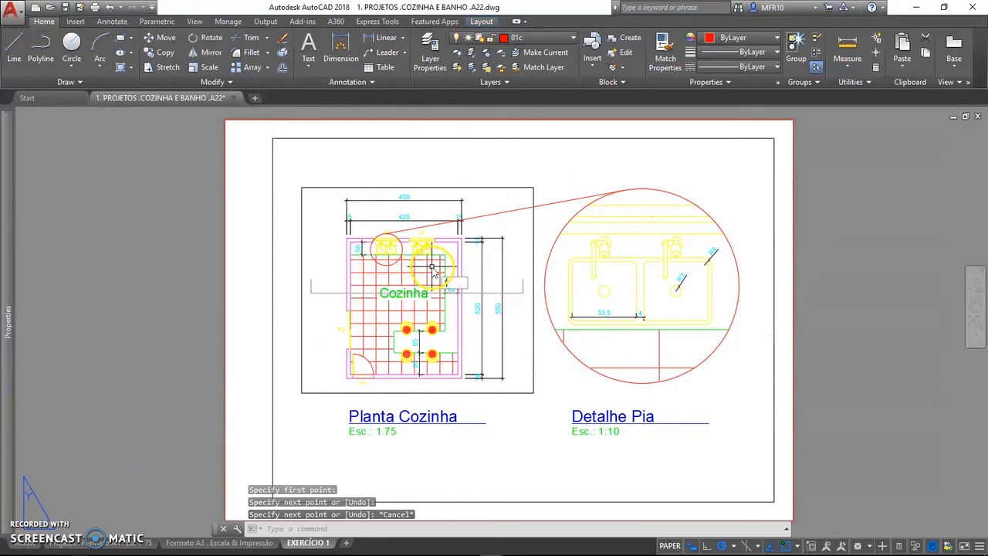
key("space")
left_click(386, 249)
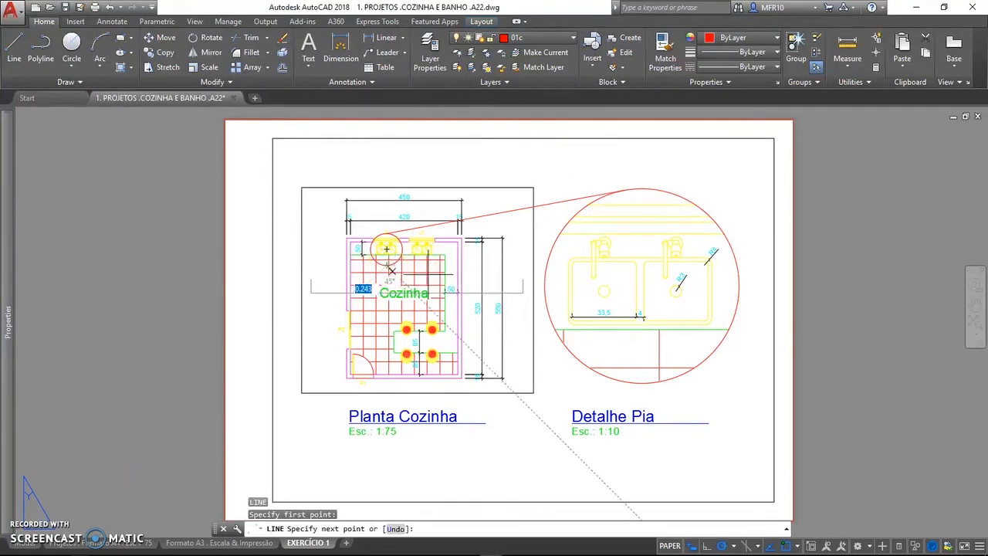
left_click(595, 373)
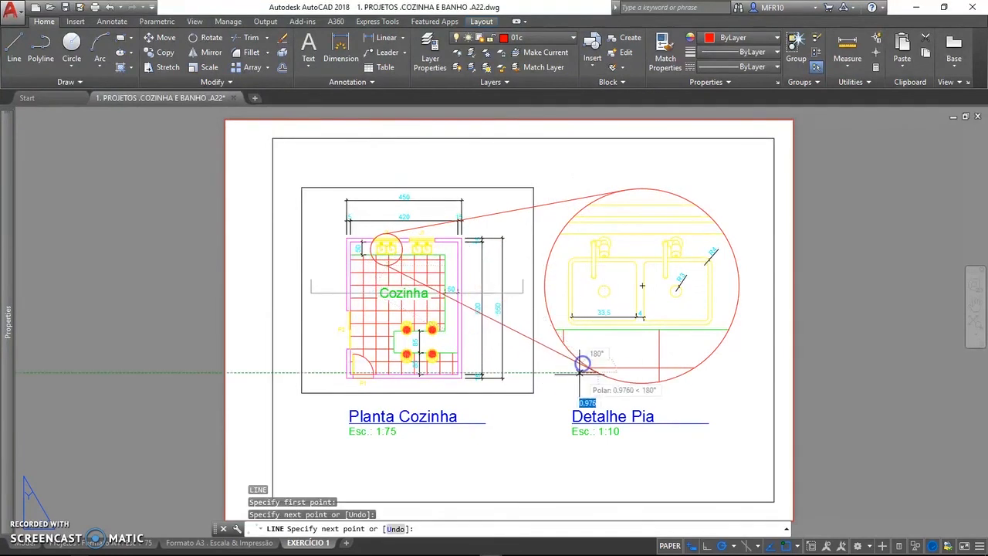
key("Escape")
middle_click_drag(421, 374, 441, 362)
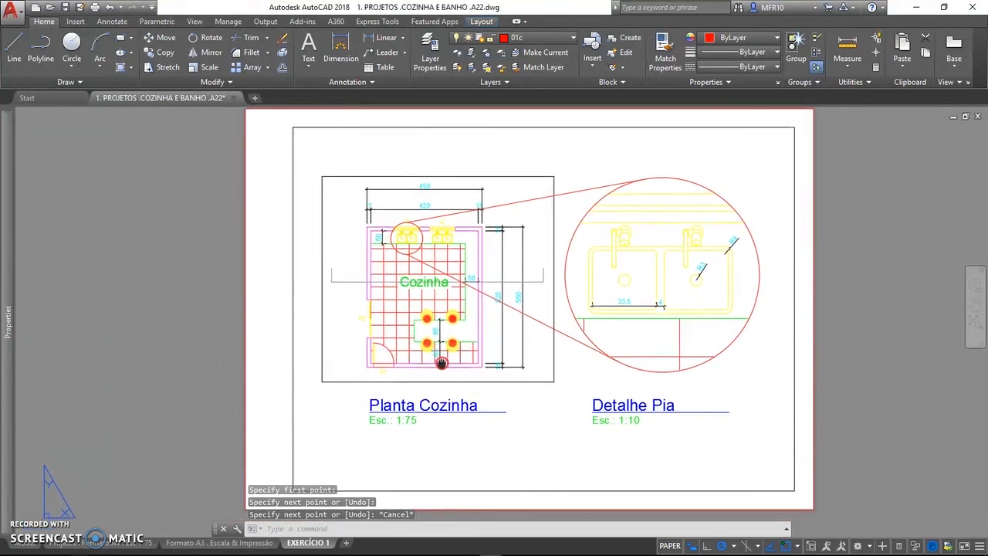
type("z")
key("space")
key("space")
left_click_drag(466, 332, 470, 348)
key("Escape")
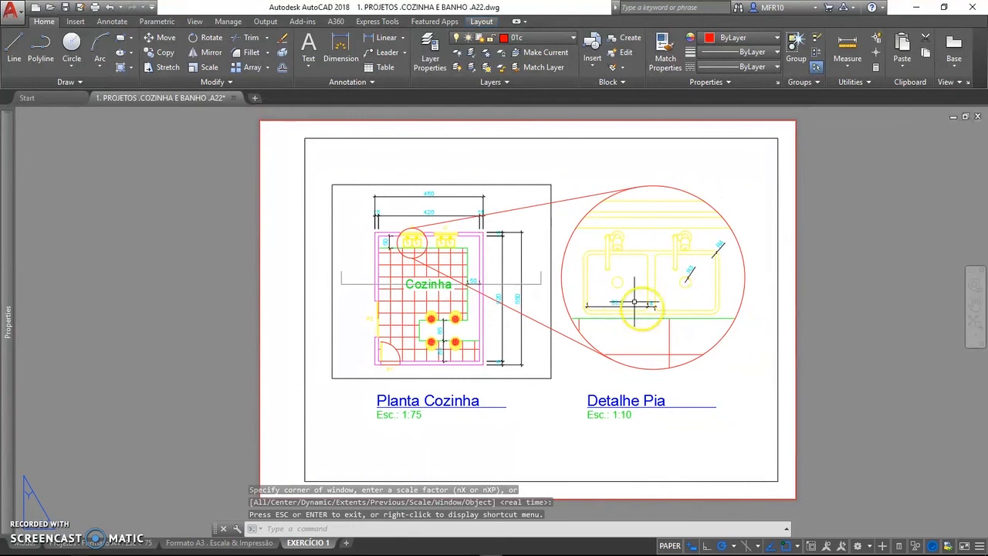
middle_click_drag(456, 409, 456, 411)
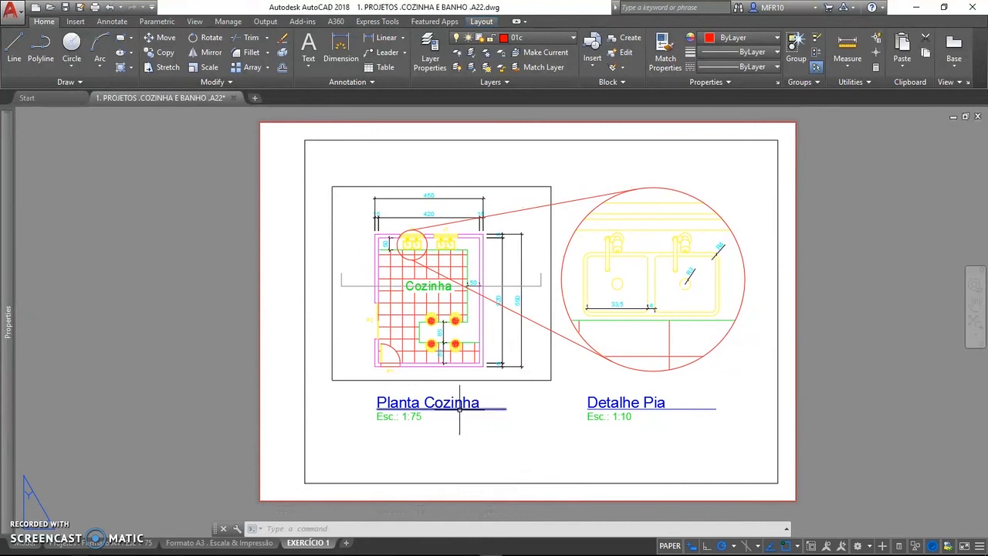
- Preview the EXERCÍCIO 1 sheet for PDF plotting, keeping Layout as the plot area
key("ctrl+p")
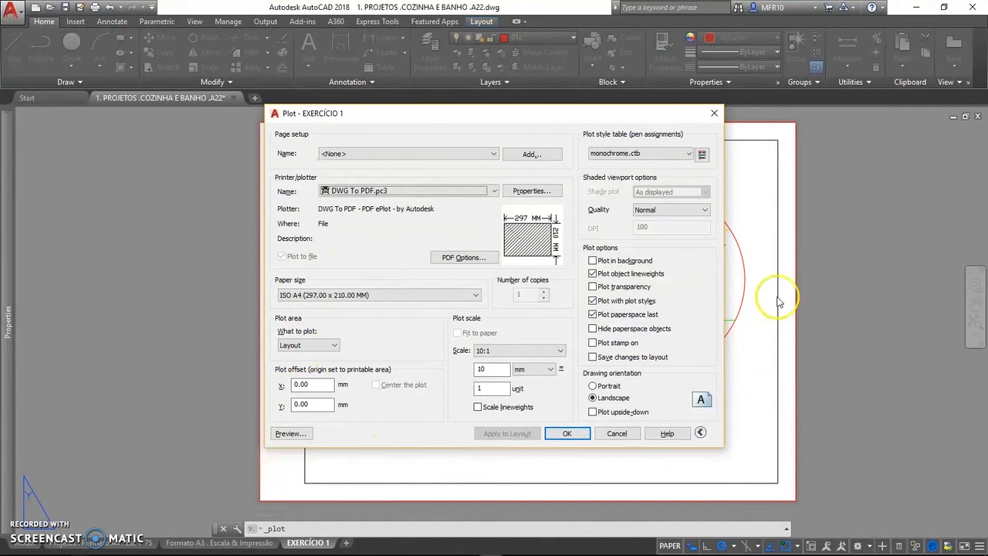
left_click(305, 345)
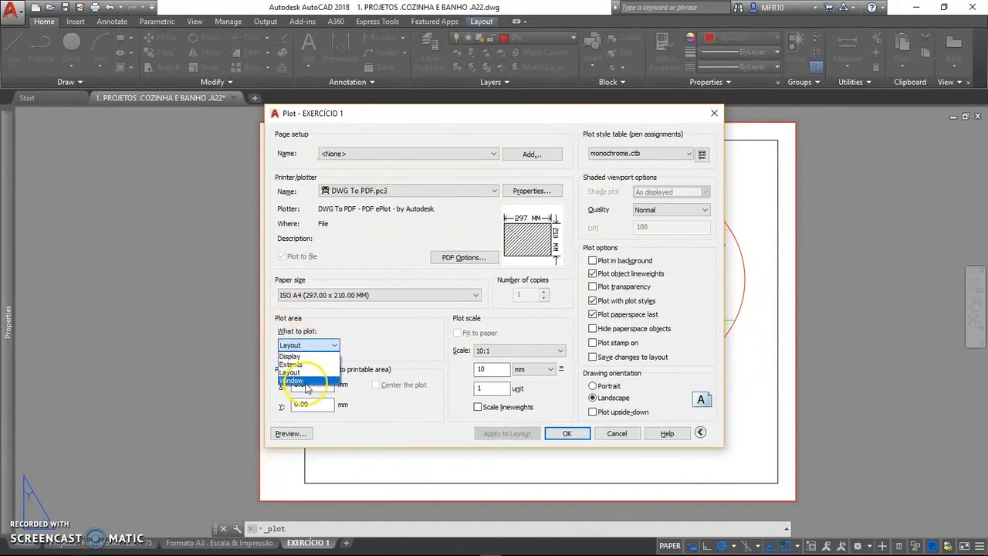
left_click(378, 330)
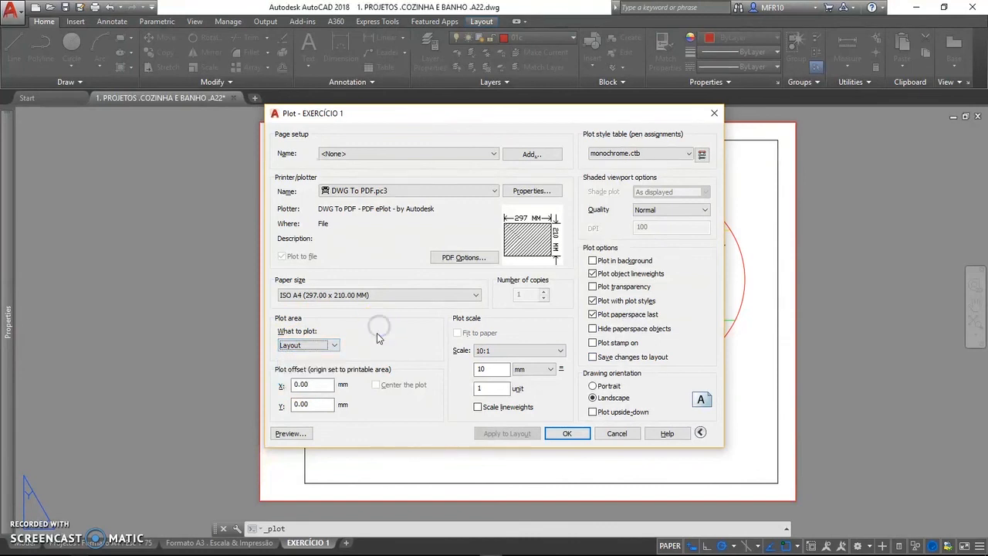
left_click(291, 434)
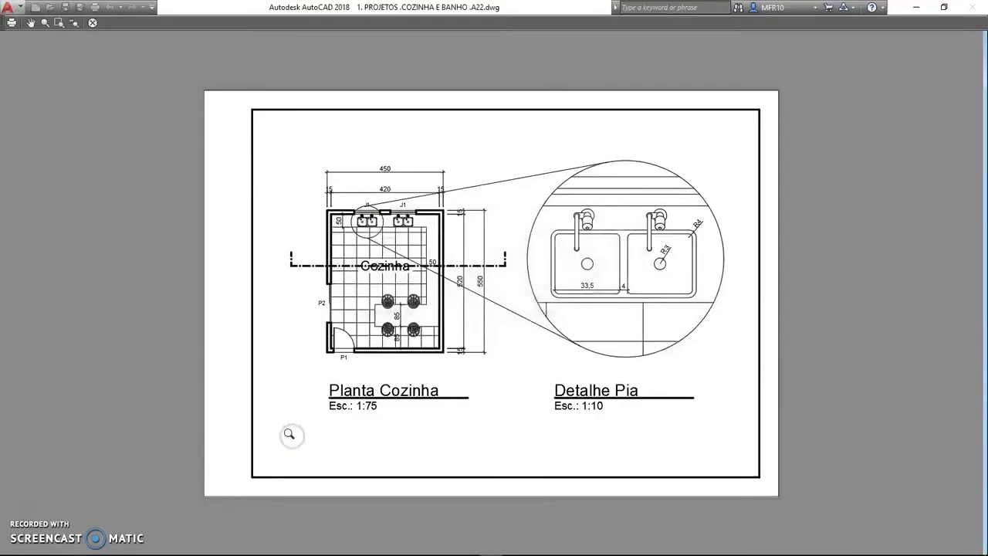